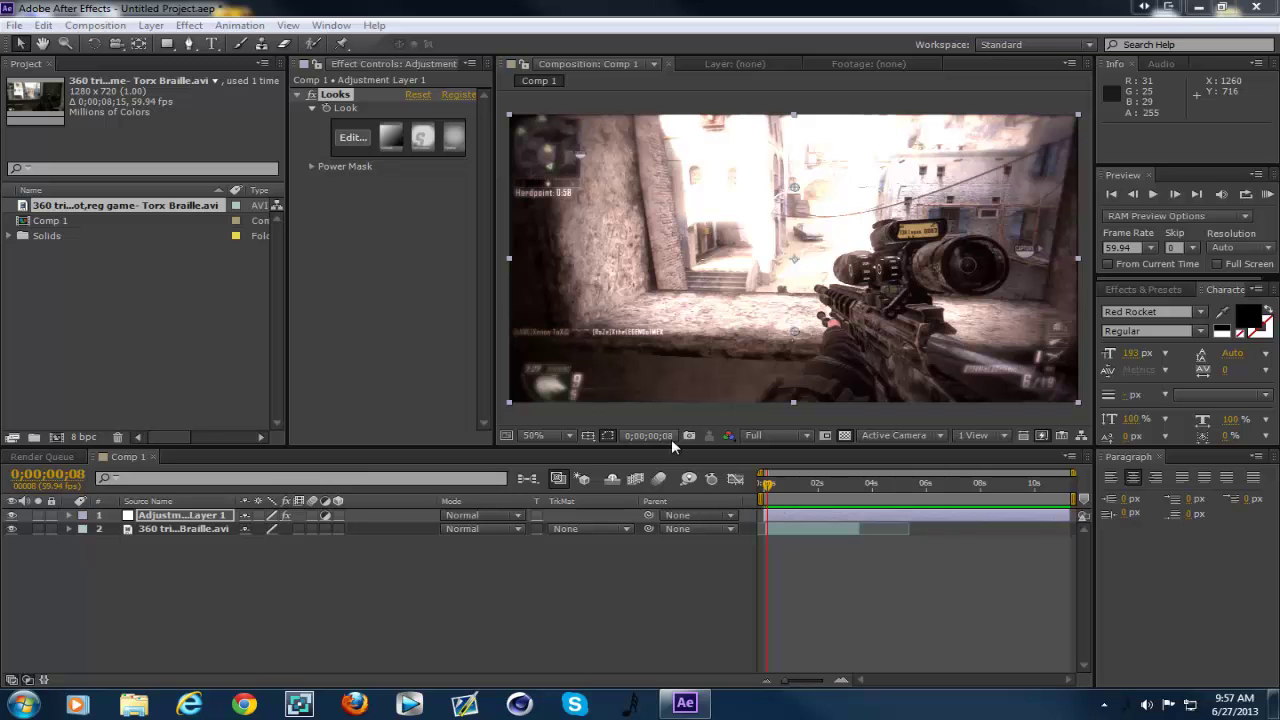
- Preview the graded example composition, then move the playhead back to about 0;00;02;53 to examine the headshot frame
click(1154, 194)
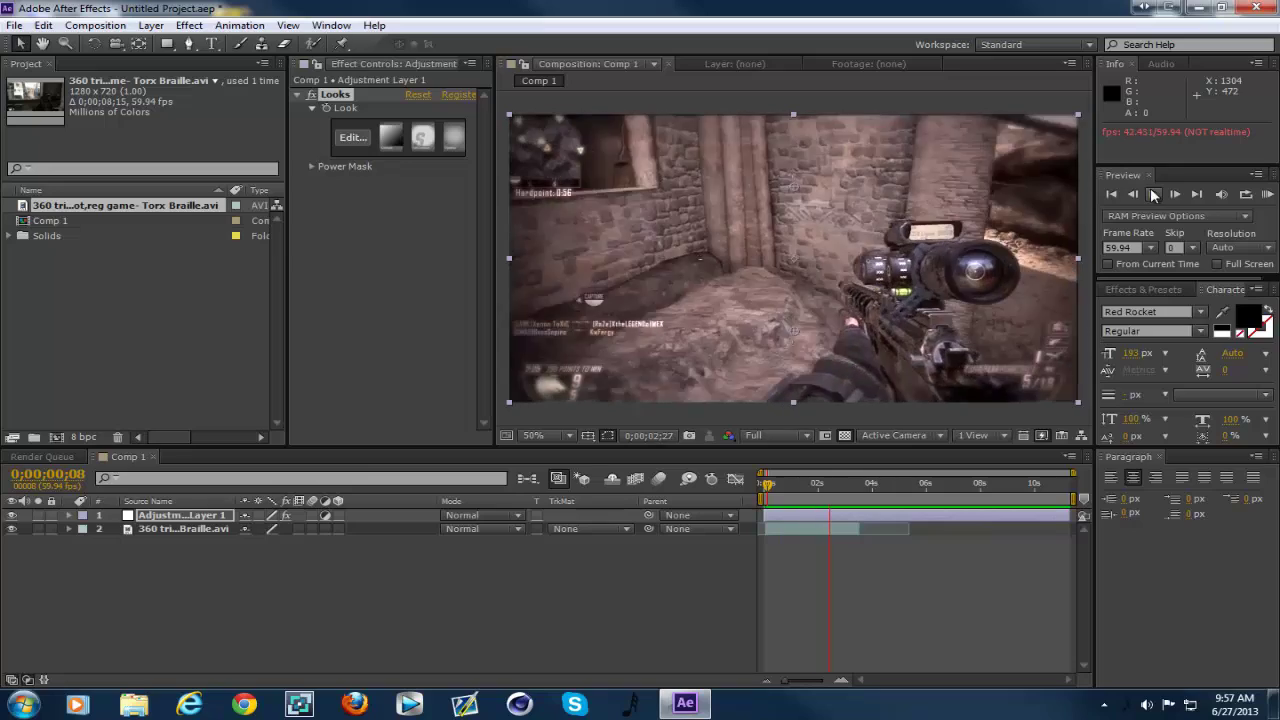
click(1154, 194)
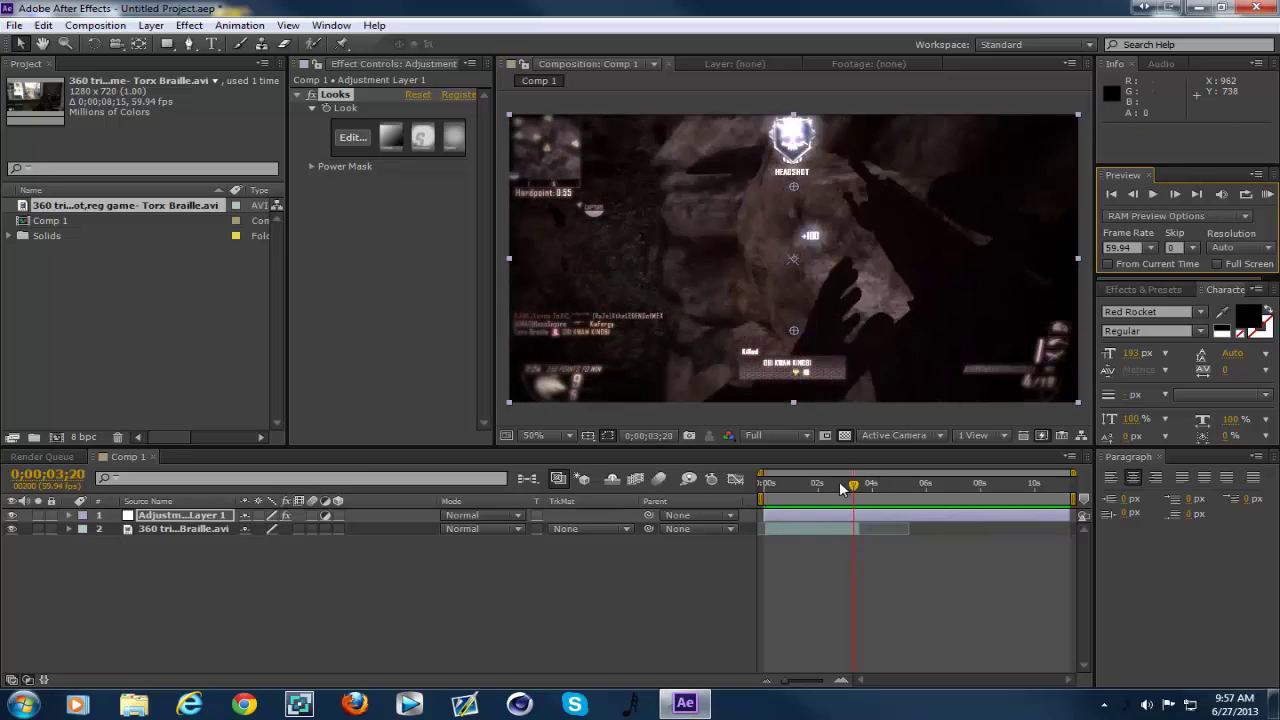
mouse_move(851, 485)
mouse_down()
mouse_move(776, 472)
mouse_move(843, 472)
mouse_up()
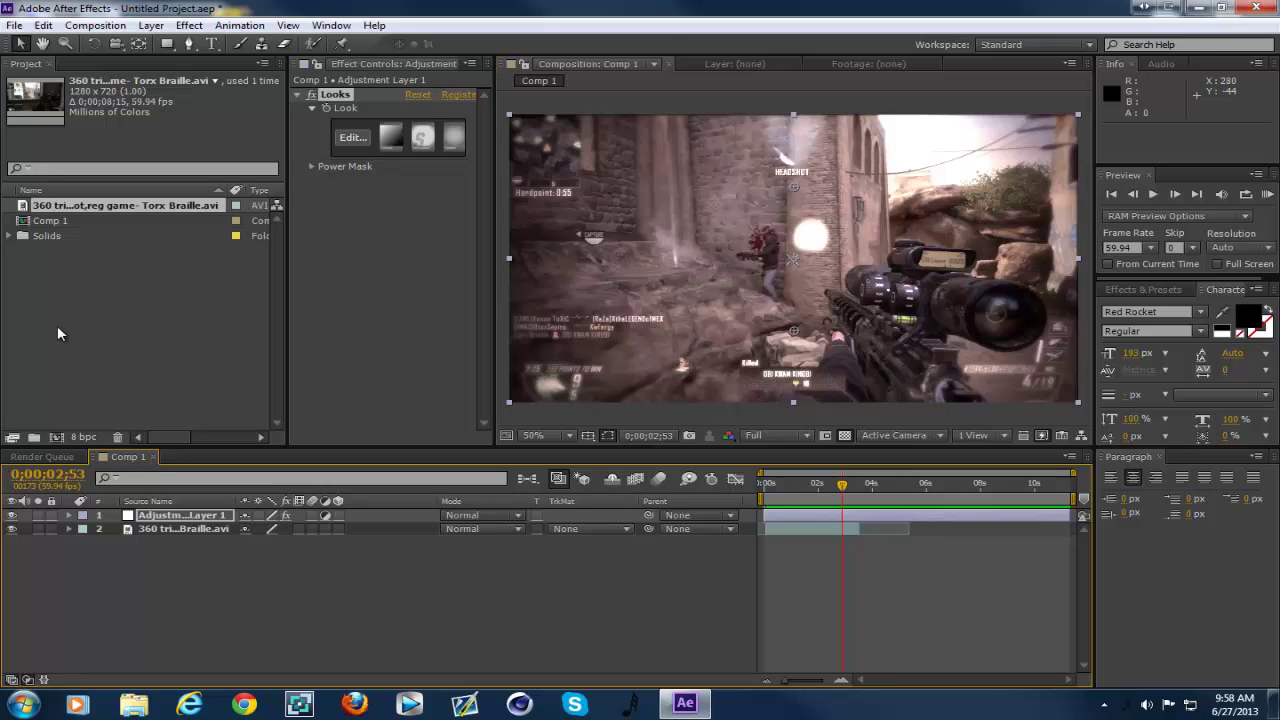
- Create a new 1280 × 720 composition at 59.94 fps and place the 360 trickshot clip in it
click(57, 437)
click(724, 509)
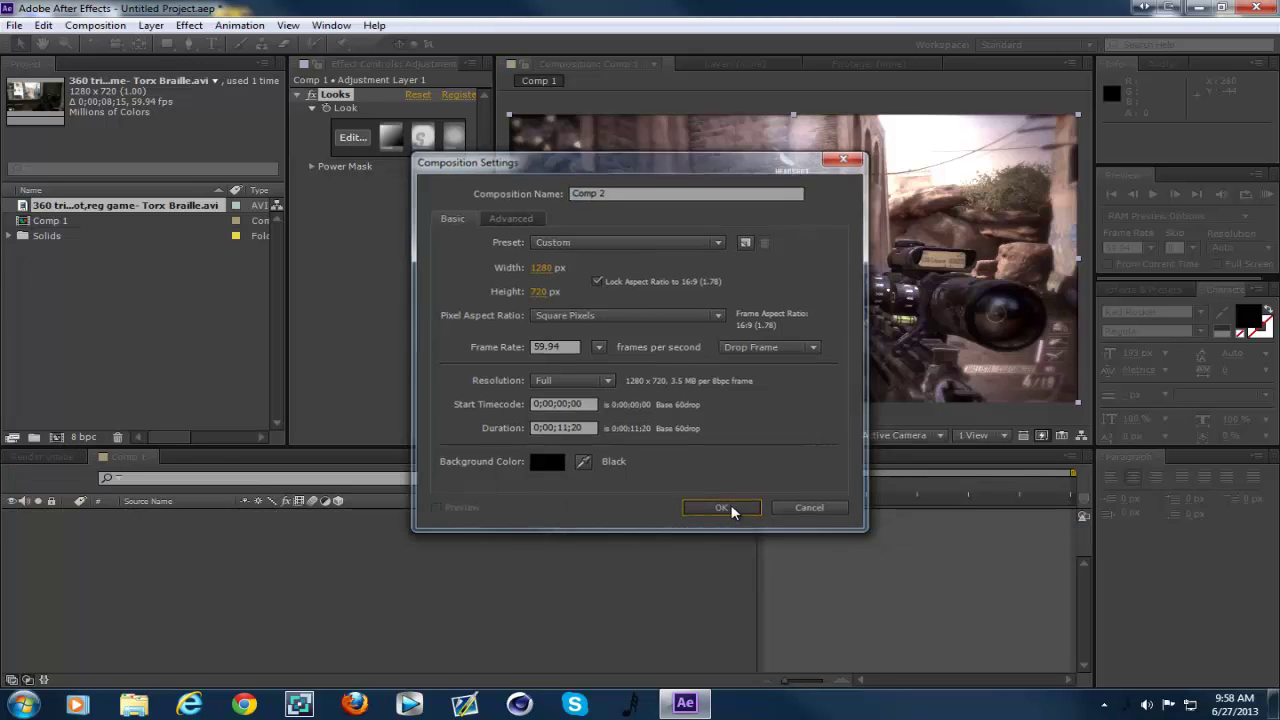
drag(159, 205, 132, 520)
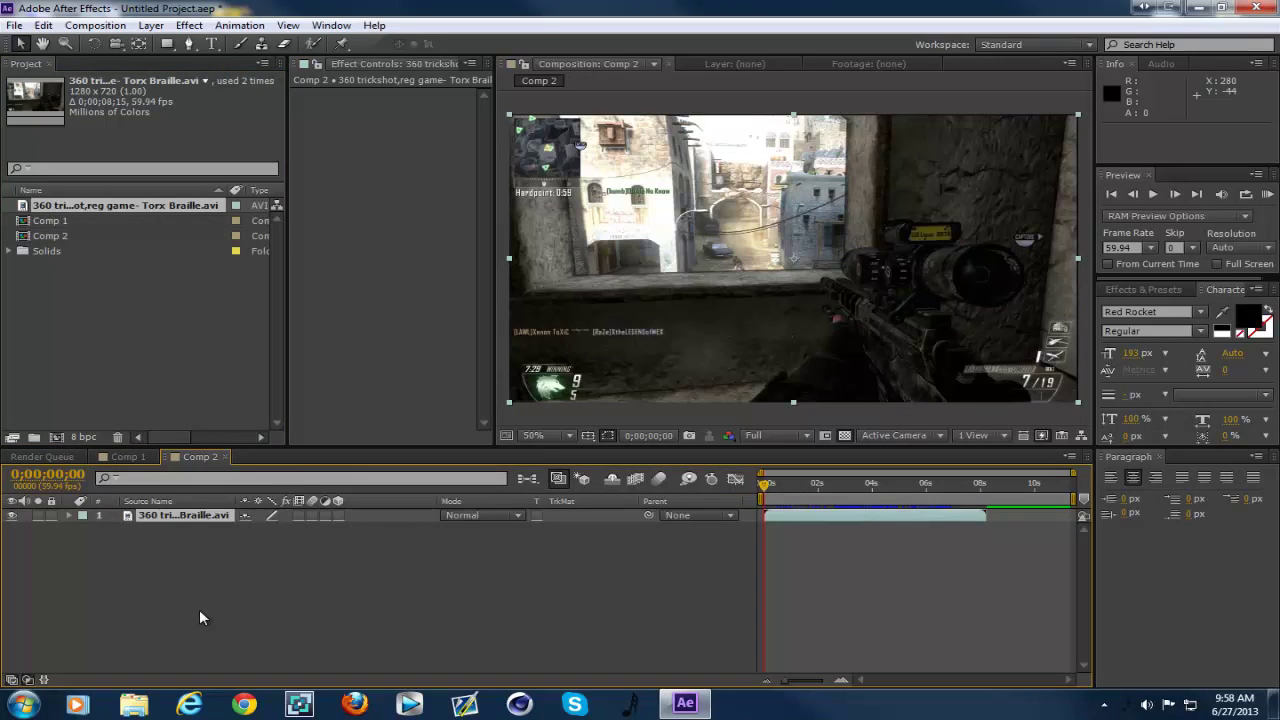
- Add a new adjustment layer above the clip in the new composition
right_click(224, 552)
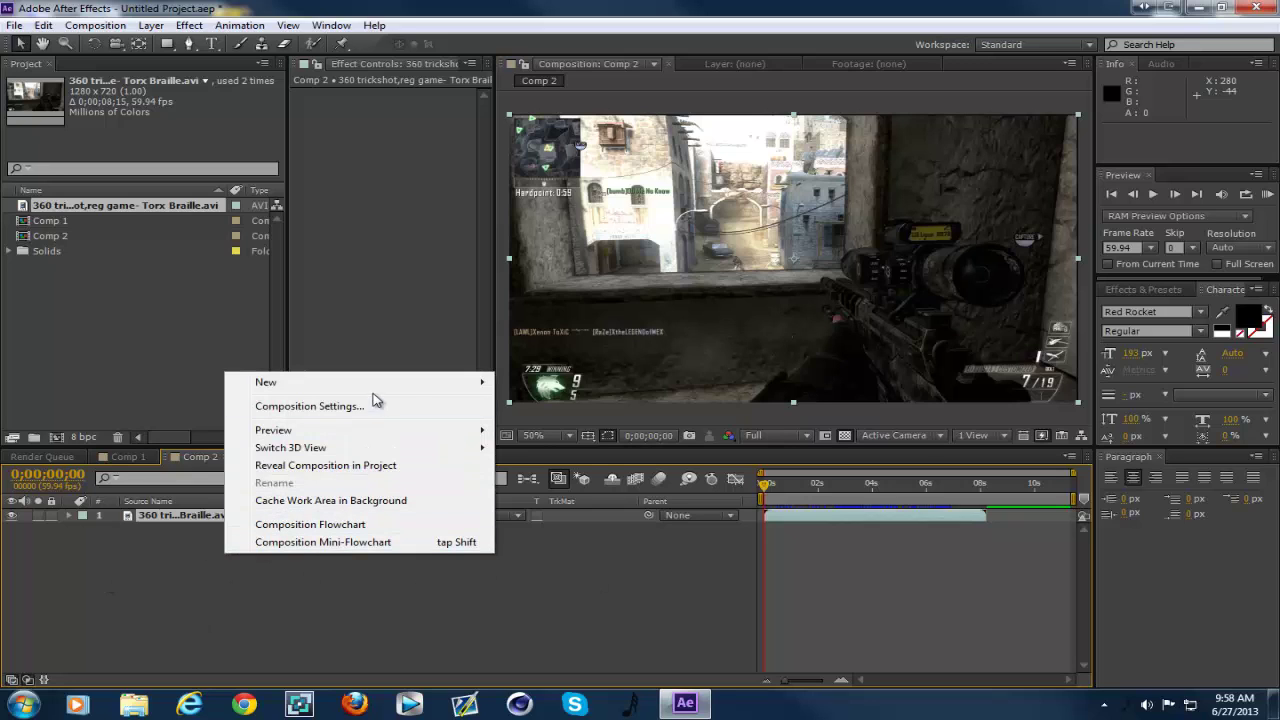
mouse_move(468, 390)
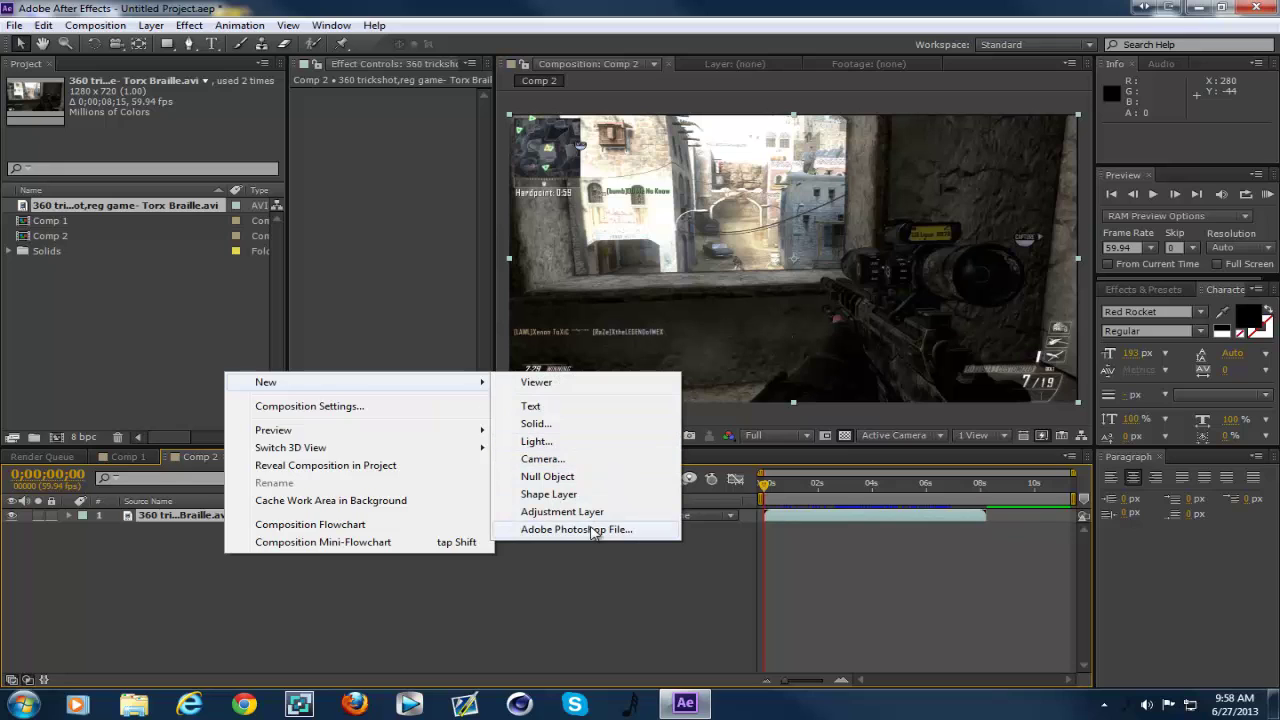
click(565, 512)
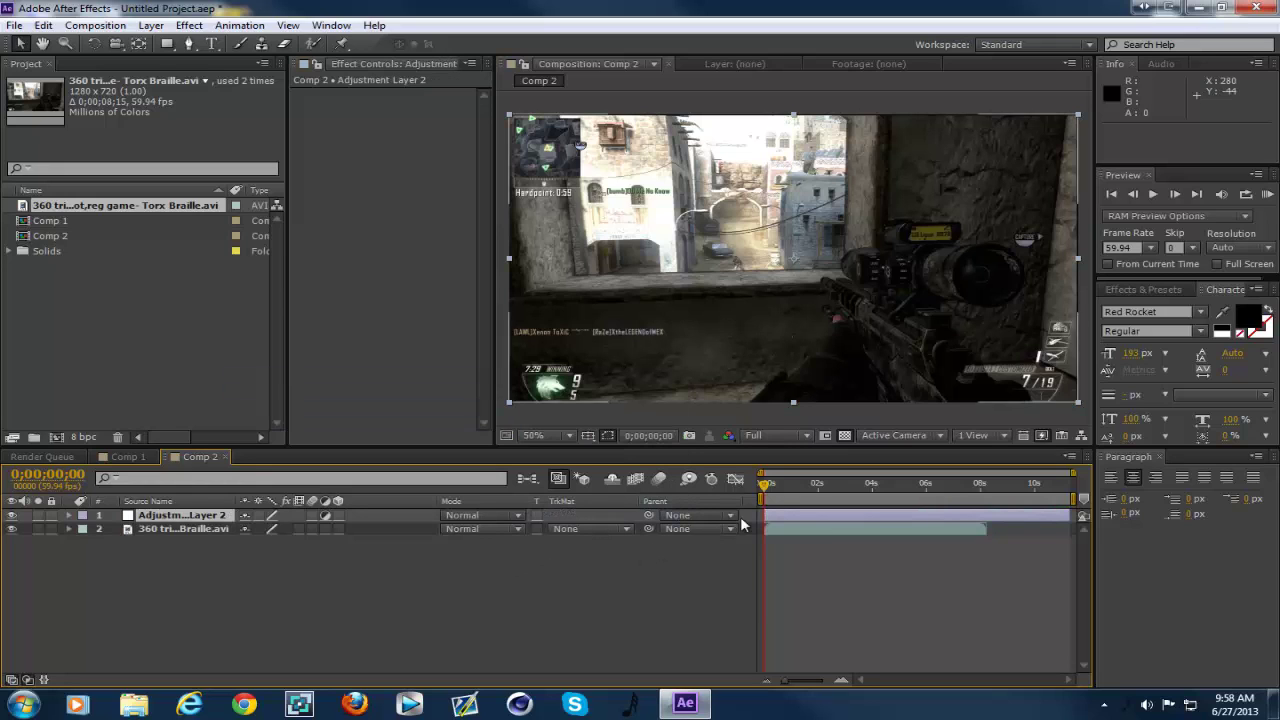
- Trim two seconds off the clip's beginning and shift the trimmed clip to the start of the composition
drag(766, 484, 818, 530)
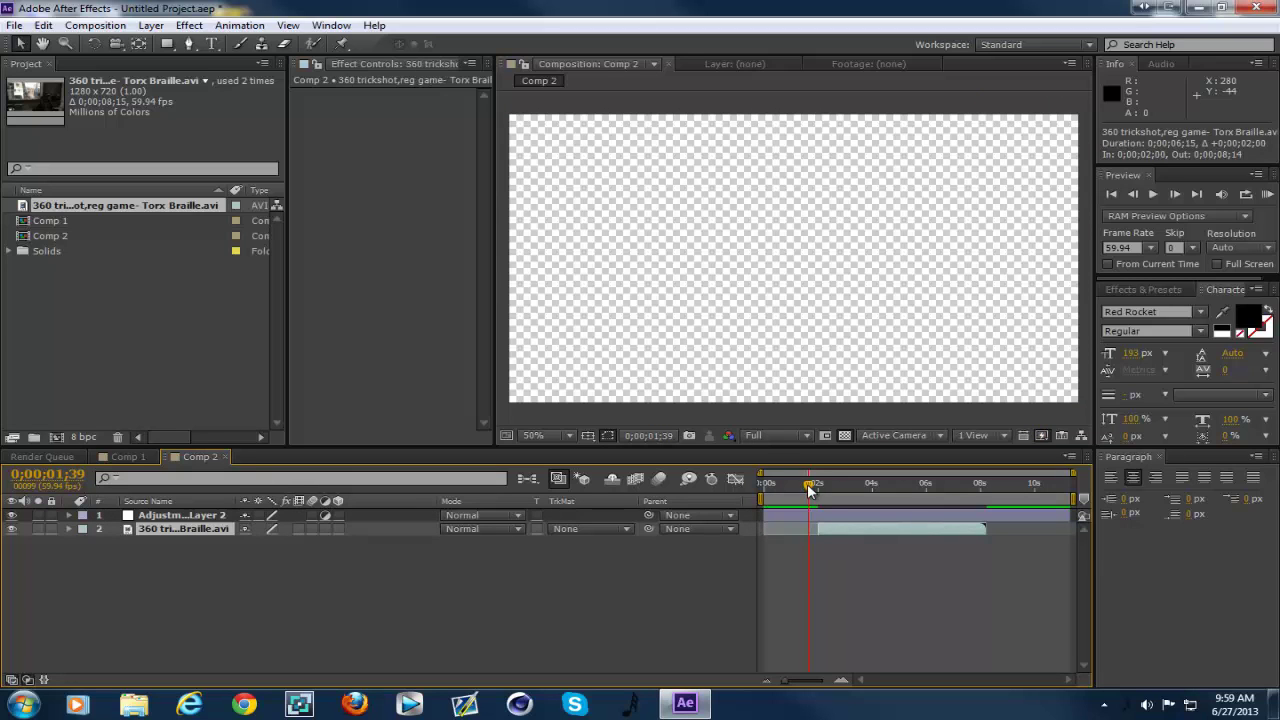
key(space)
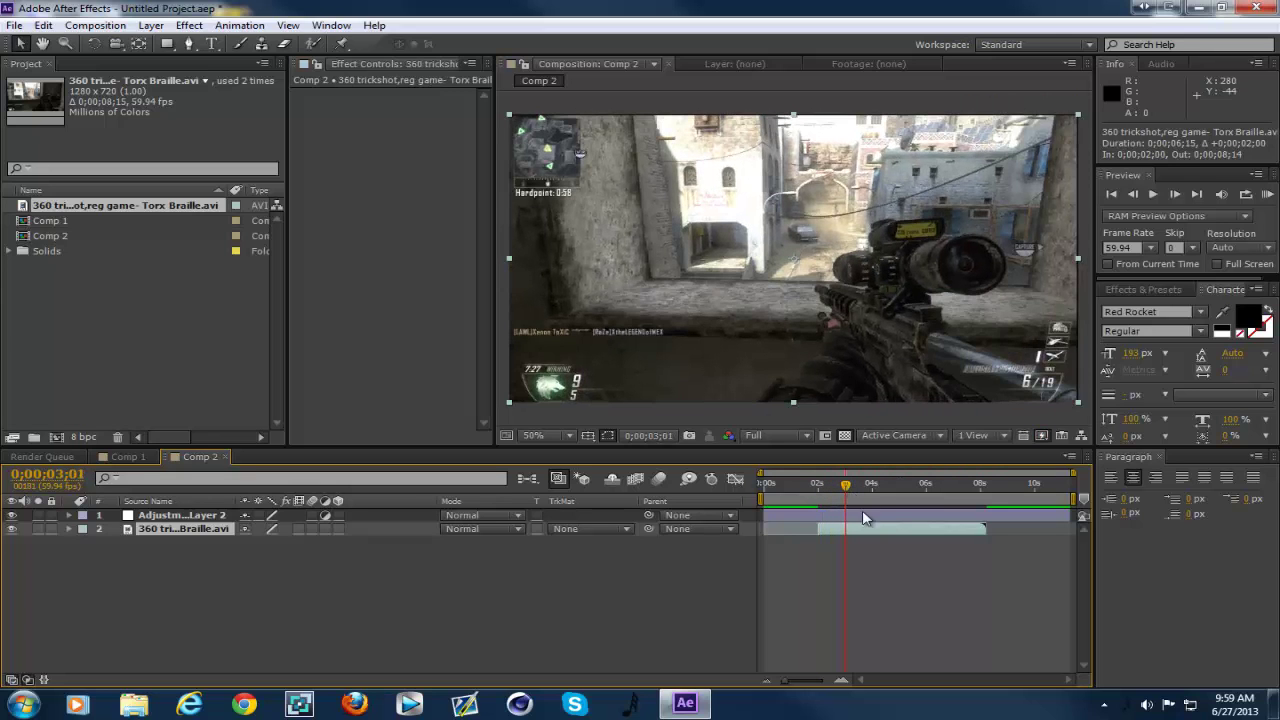
drag(860, 526, 827, 535)
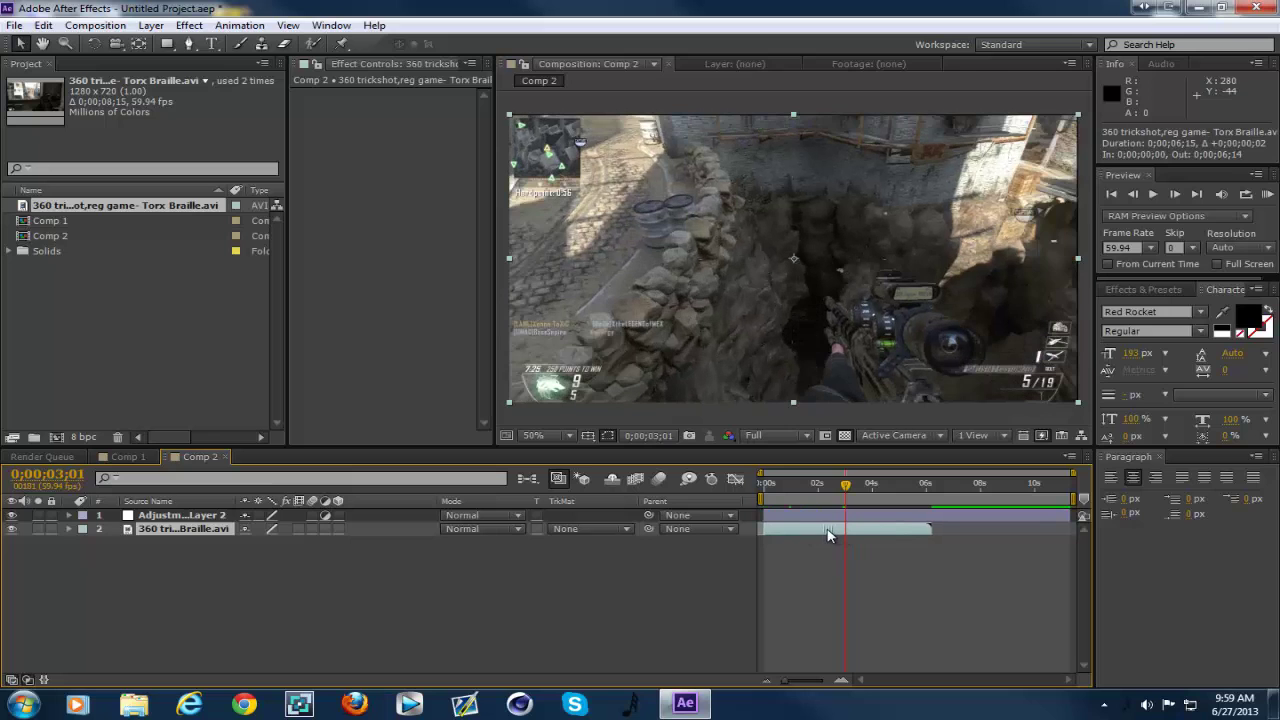
- Trim the clip's end to about 0;00;04;26 and place the playhead at about 0;00;02;18
drag(931, 528, 876, 526)
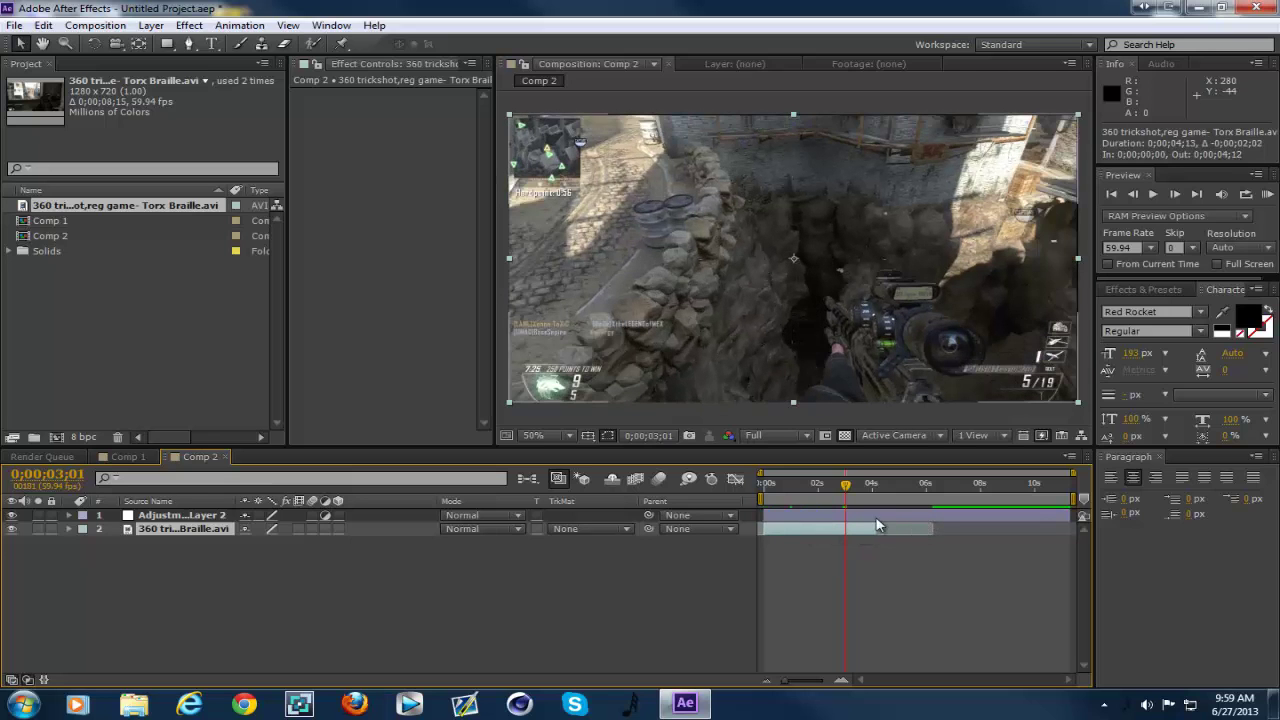
drag(846, 486, 822, 520)
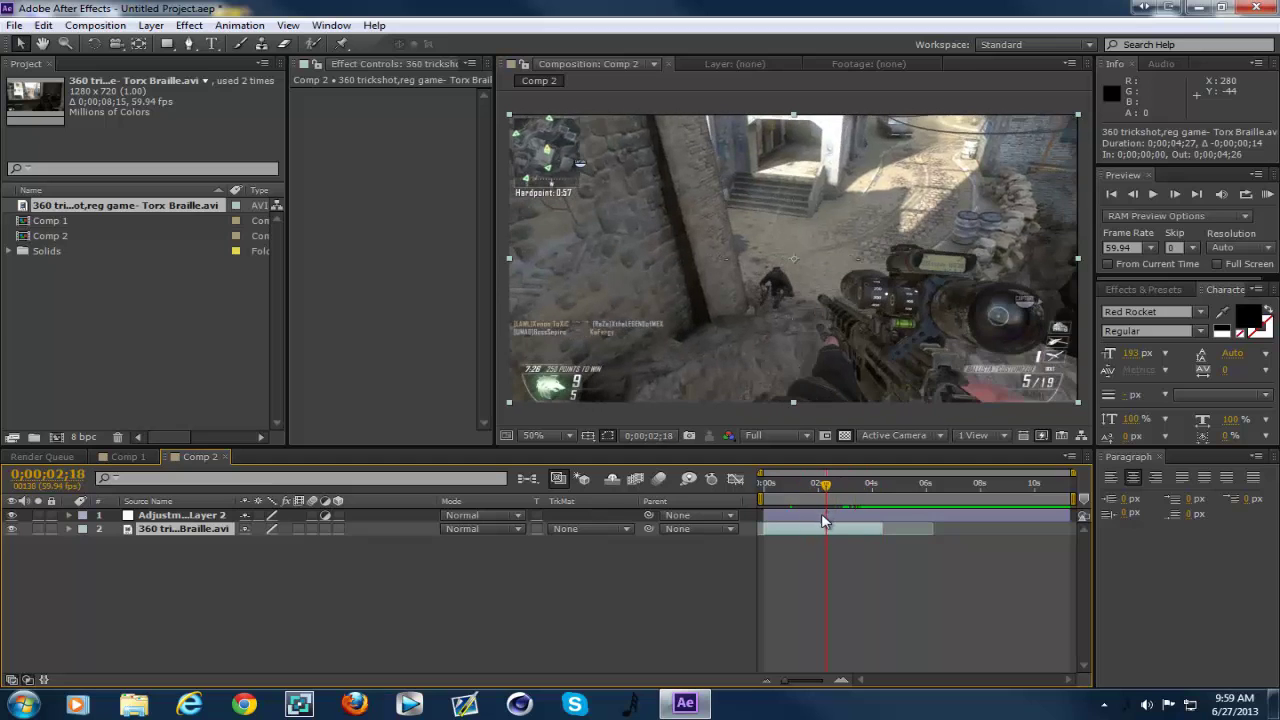
- Apply the Magic Bullet Looks effect to the adjustment layer and open its look editor
click(167, 515)
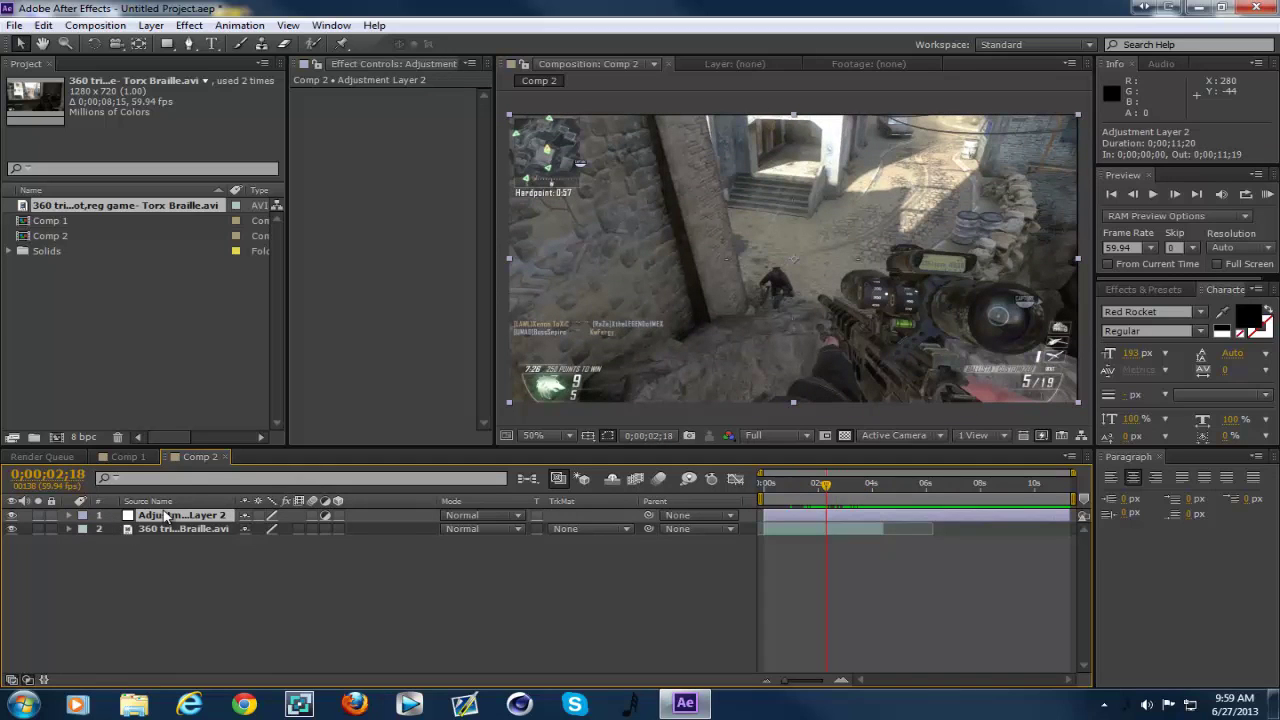
click(190, 25)
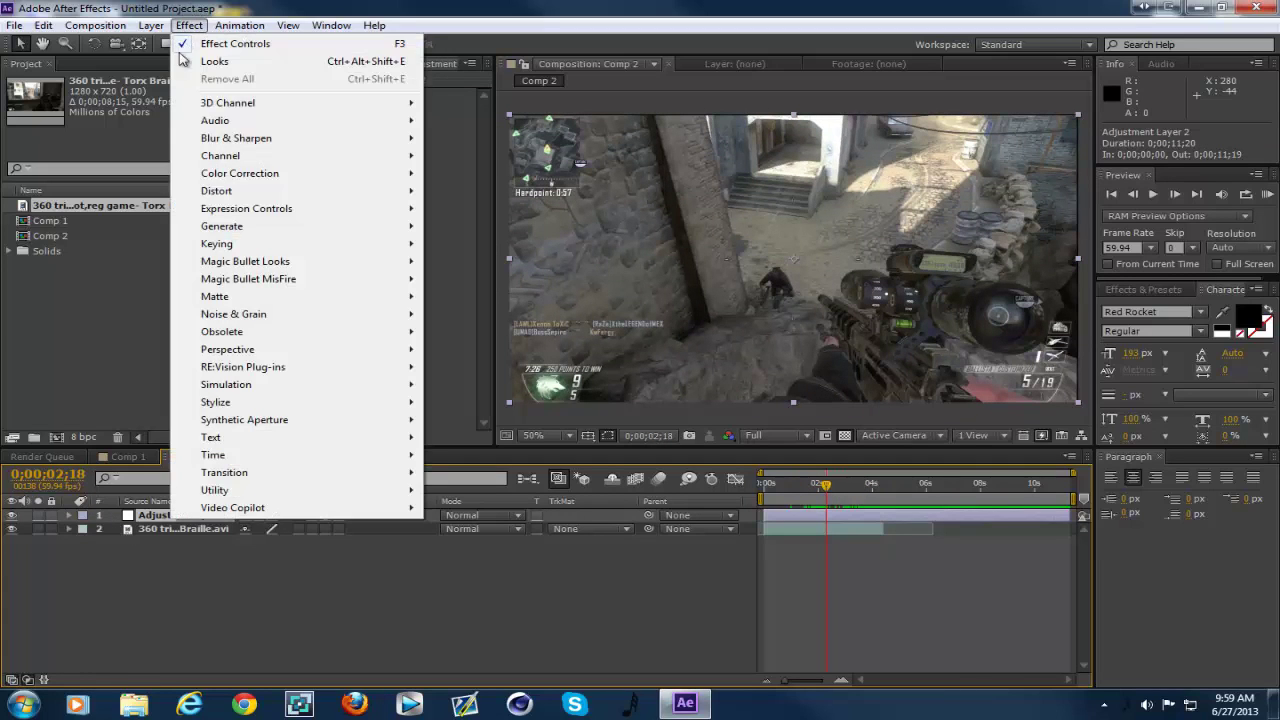
mouse_move(255, 262)
click(447, 264)
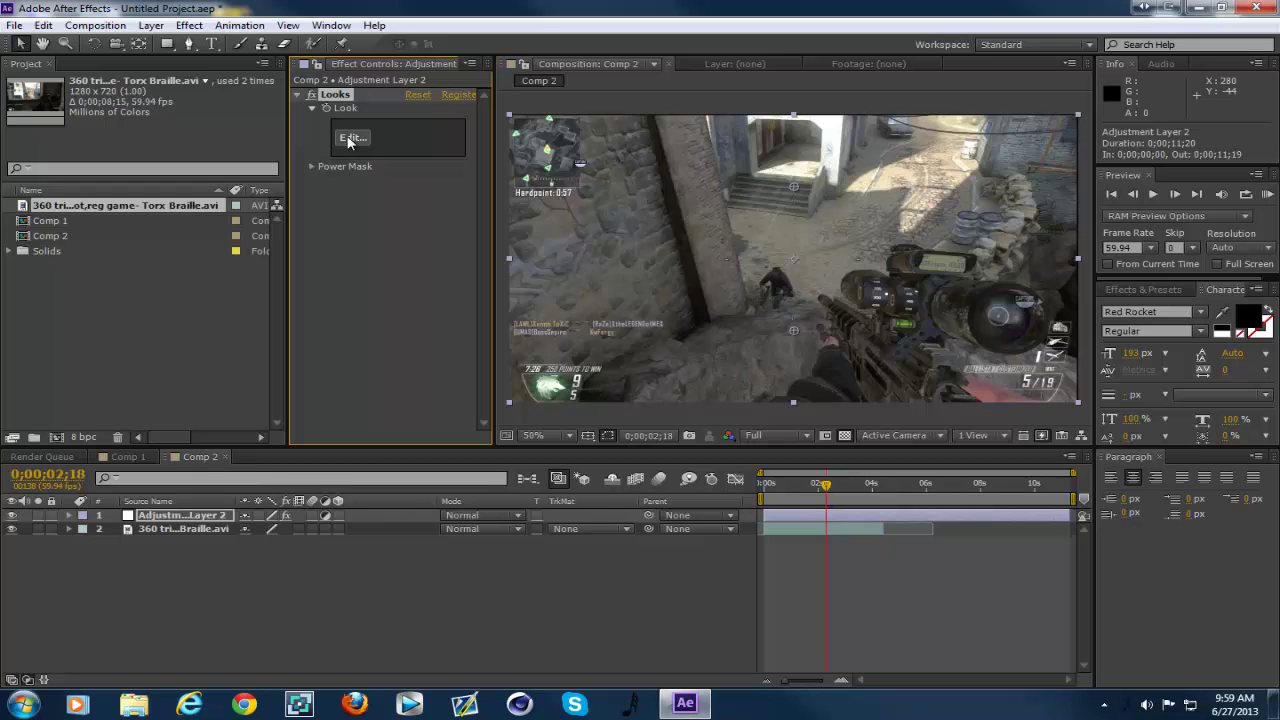
click(349, 139)
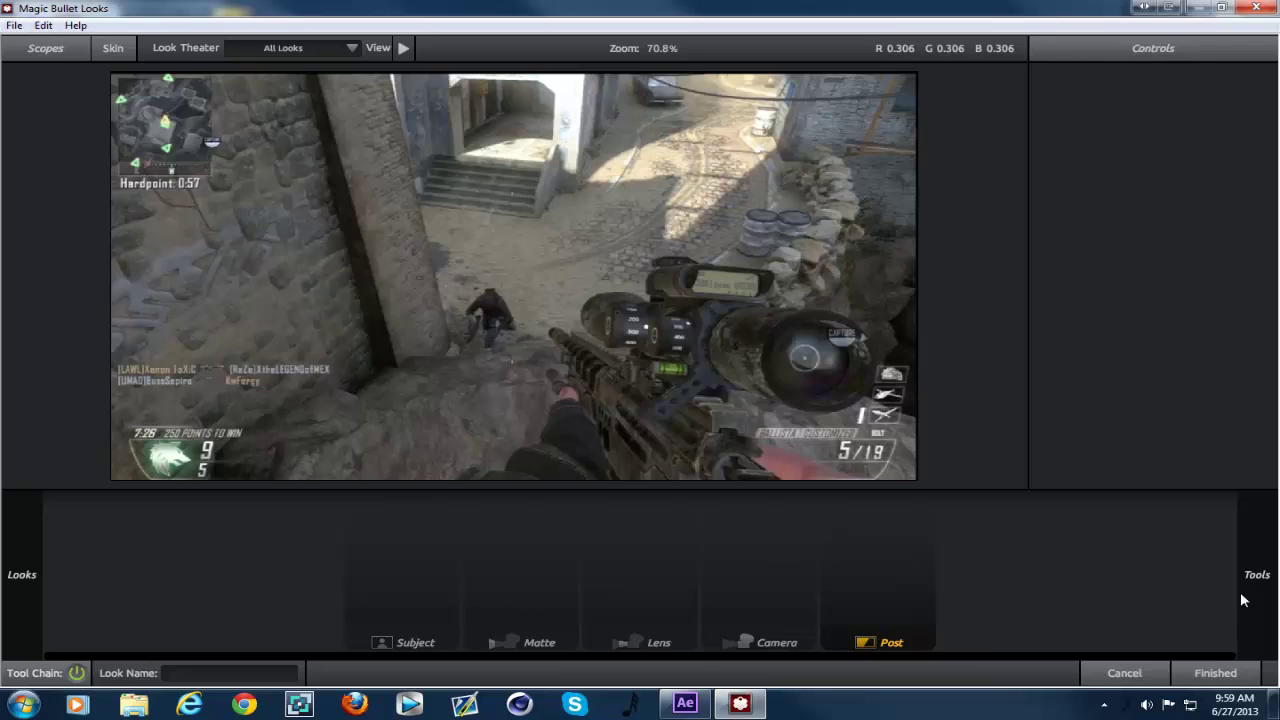
- Add the Contrast tool to the Subject stage of the look's tool chain
mouse_move(1265, 592)
click(912, 478)
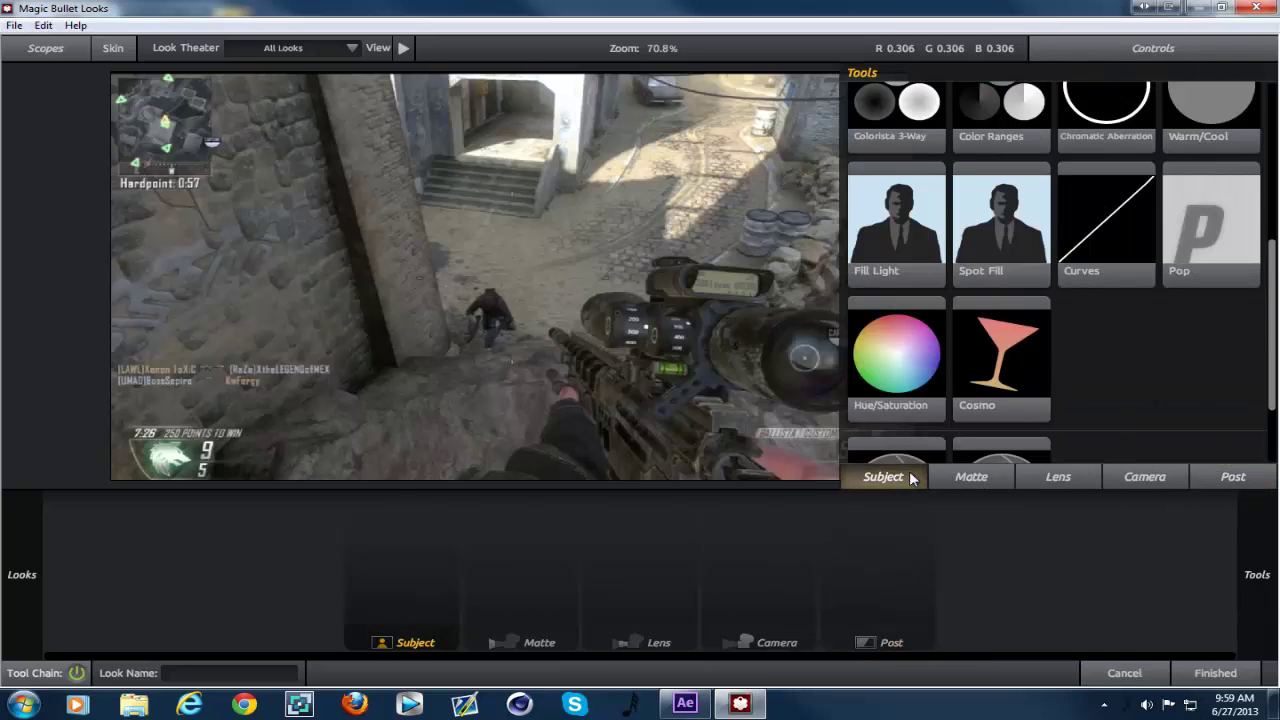
scroll(916, 452, up, 2)
scroll(916, 452, up, 2)
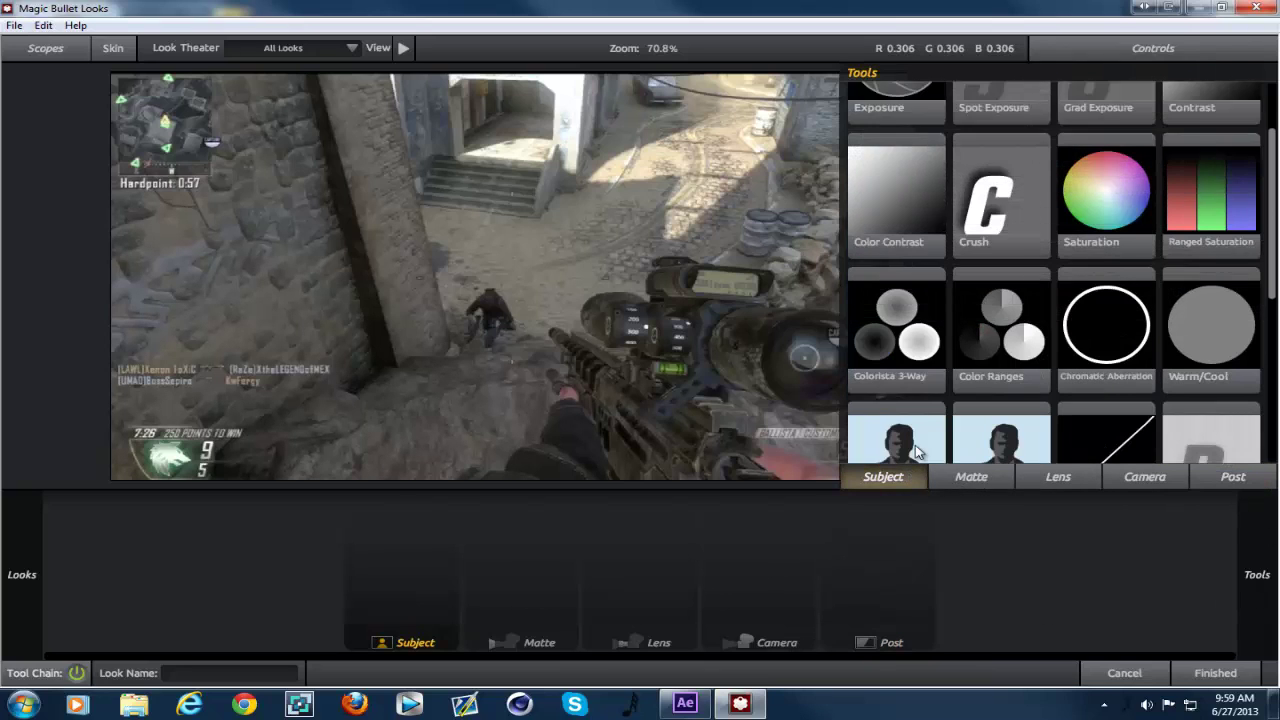
scroll(916, 452, down, 5)
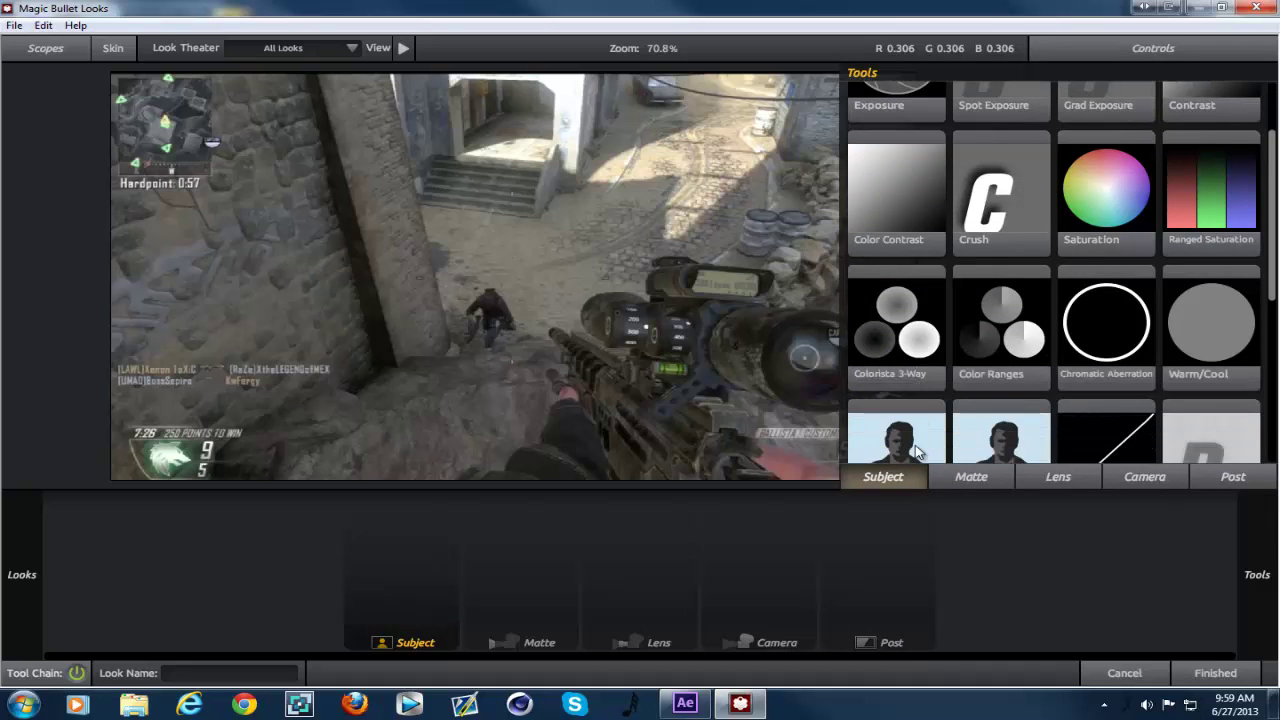
scroll(916, 452, down, 2)
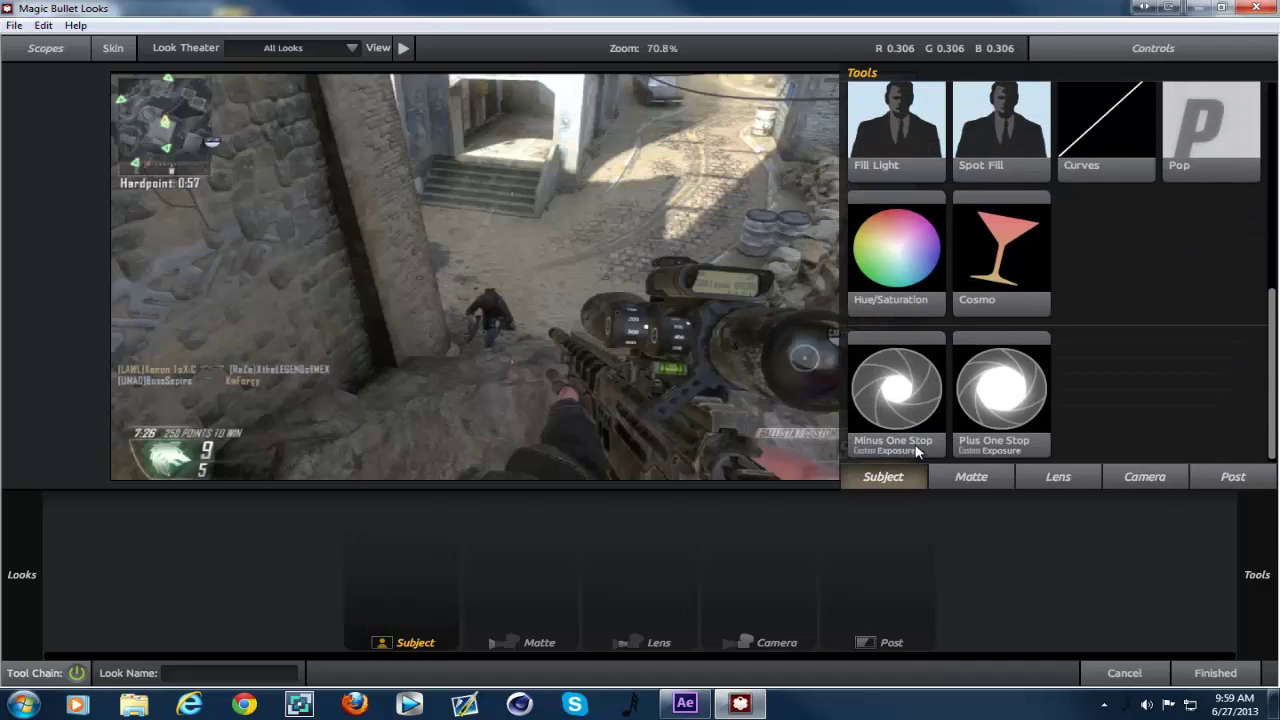
scroll(916, 452, up, 6)
scroll(916, 452, up, 1)
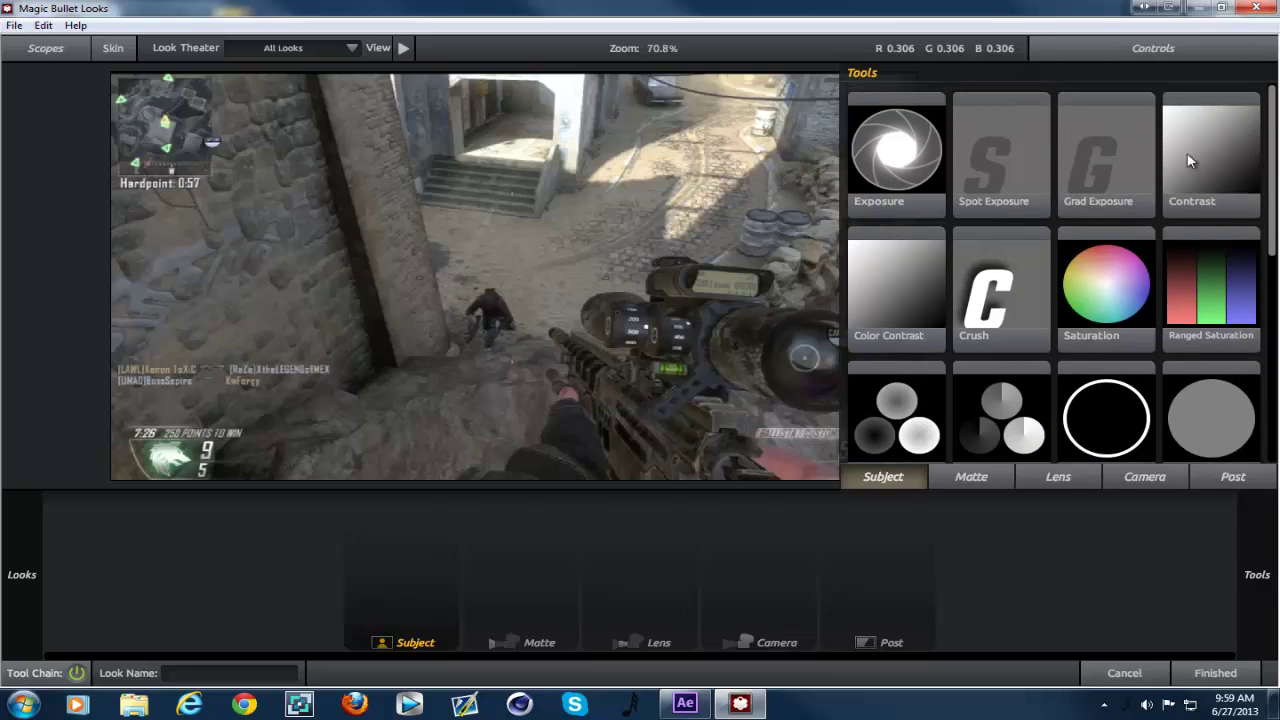
drag(1192, 147, 376, 560)
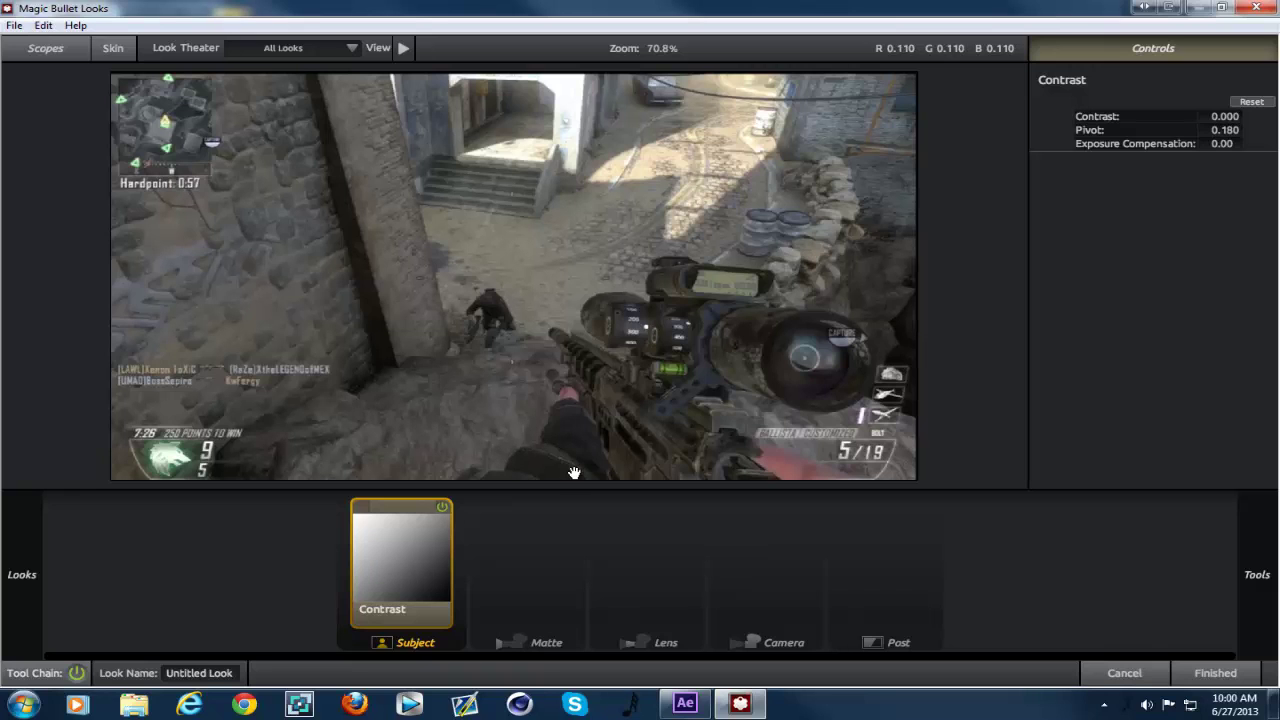
- Set the Contrast tool's contrast to +0.210
mouse_move(1206, 116)
mouse_down()
mouse_move(1240, 117)
mouse_move(1214, 117)
mouse_up()
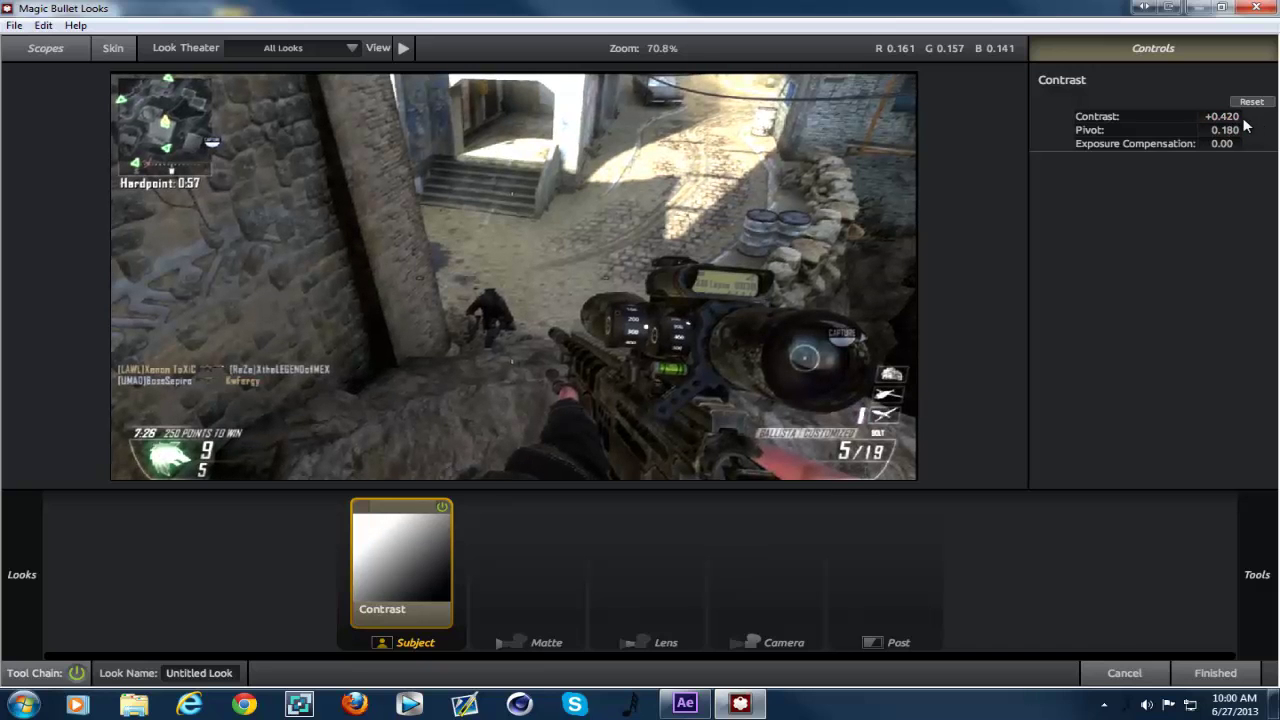
drag(1226, 117, 1194, 147)
mouse_move(1220, 116)
mouse_down()
mouse_move(1195, 116)
mouse_move(1207, 116)
mouse_up()
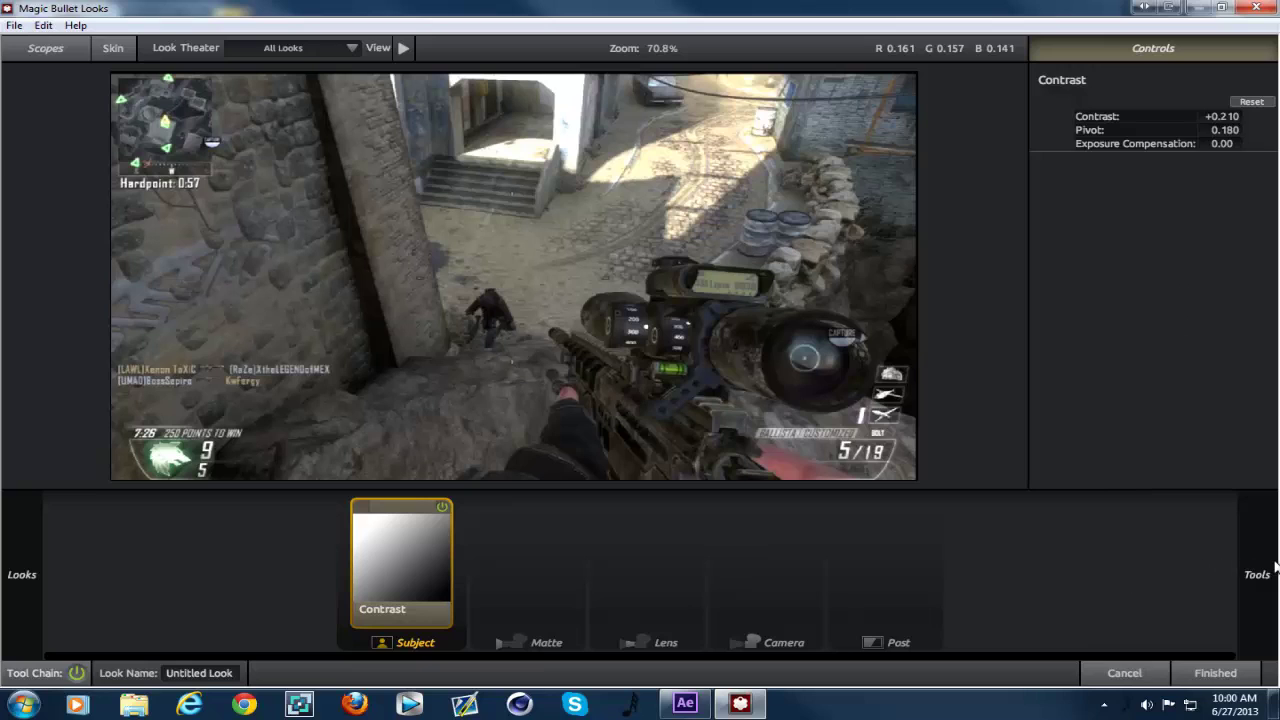
- Add the Spot Exposure tool to the Matte stage of the tool chain
mouse_move(1275, 567)
scroll(1155, 378, down, 2)
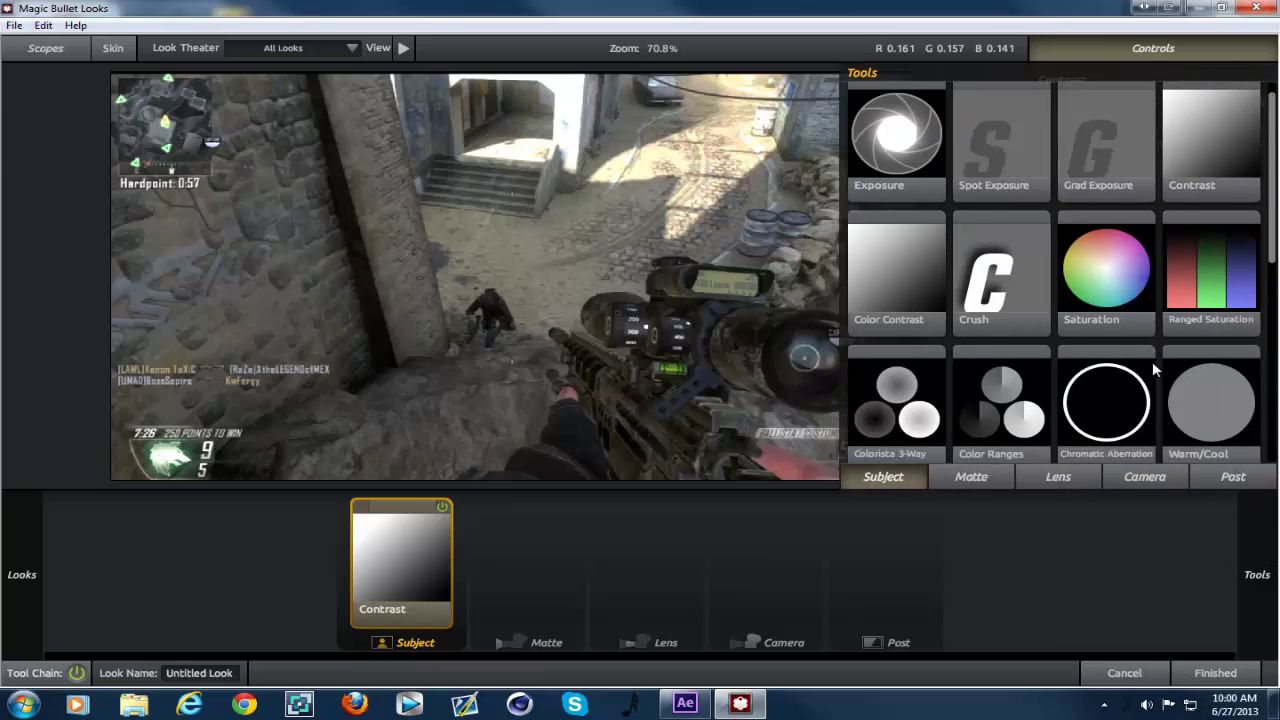
scroll(1155, 370, down, 2)
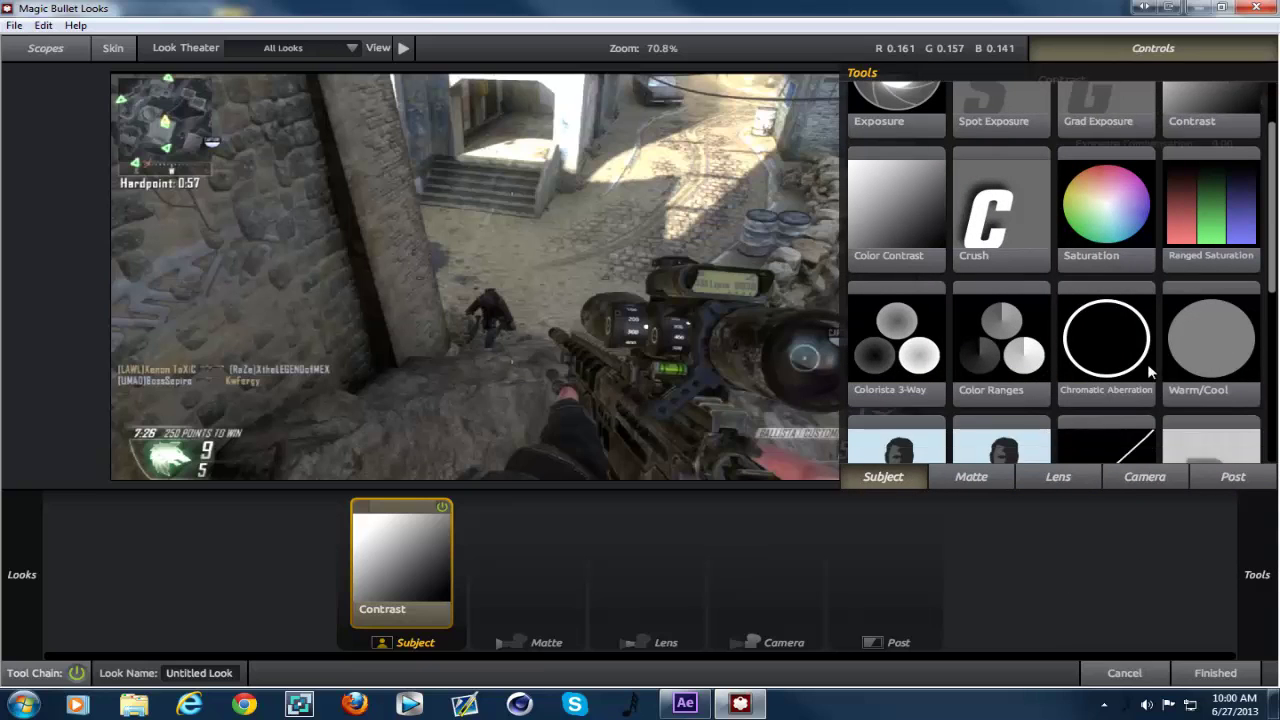
scroll(1150, 372, up, 3)
scroll(1150, 372, down, 6)
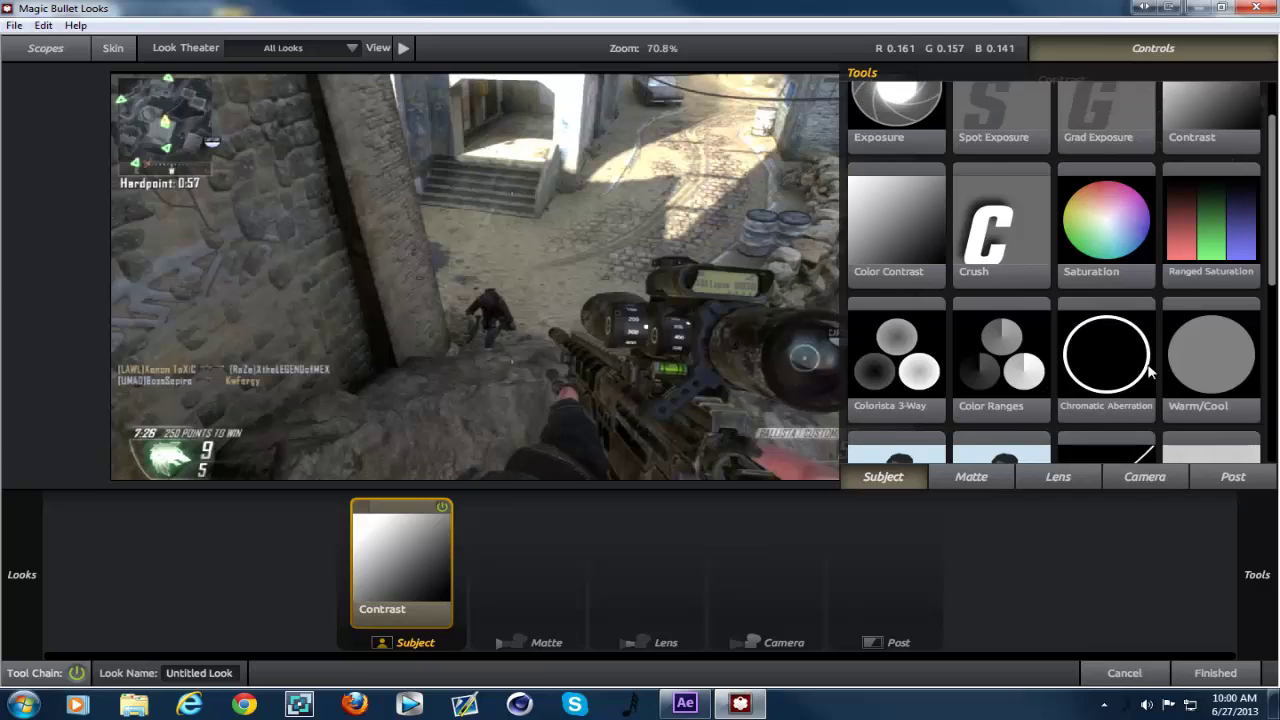
scroll(1143, 370, down, 7)
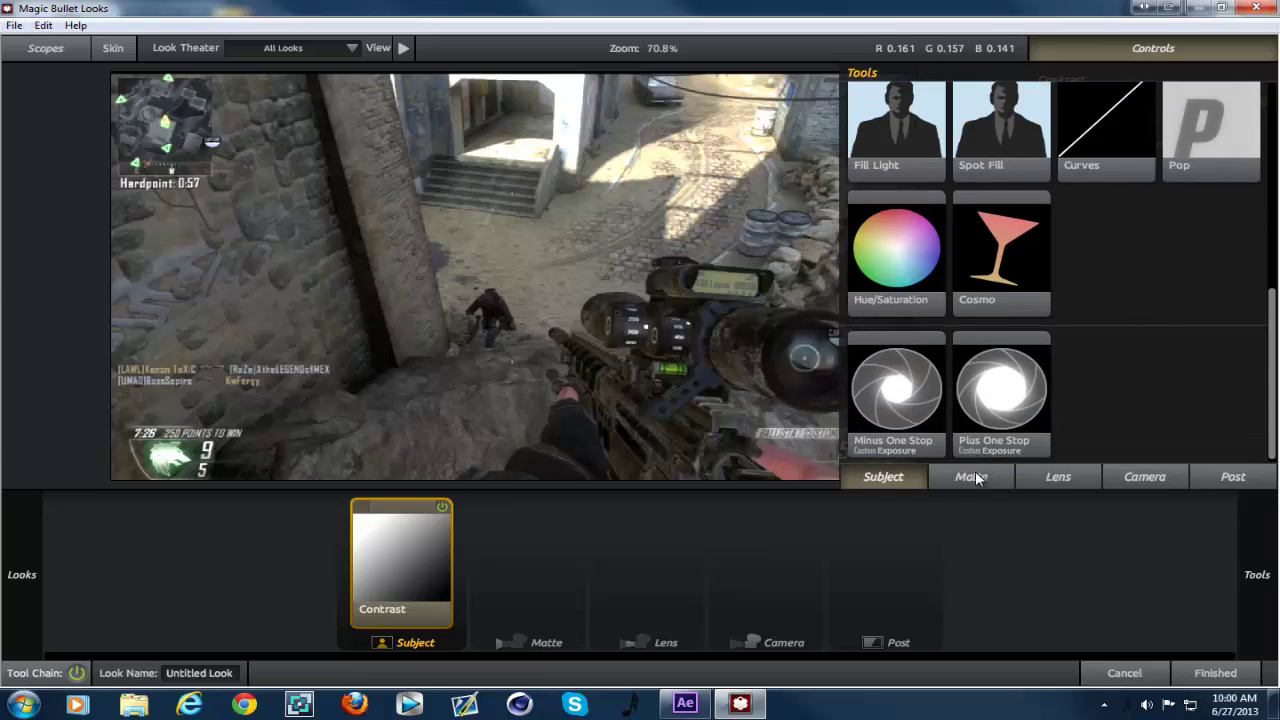
click(970, 477)
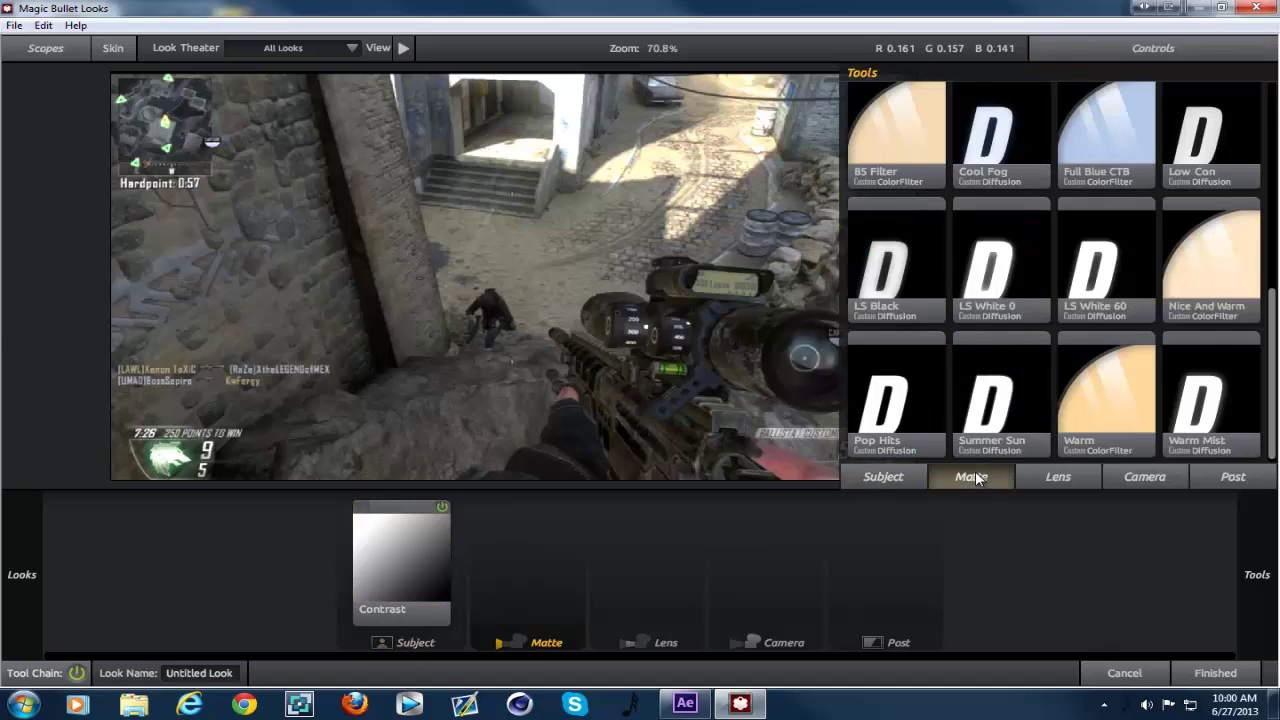
scroll(1100, 235, up, 12)
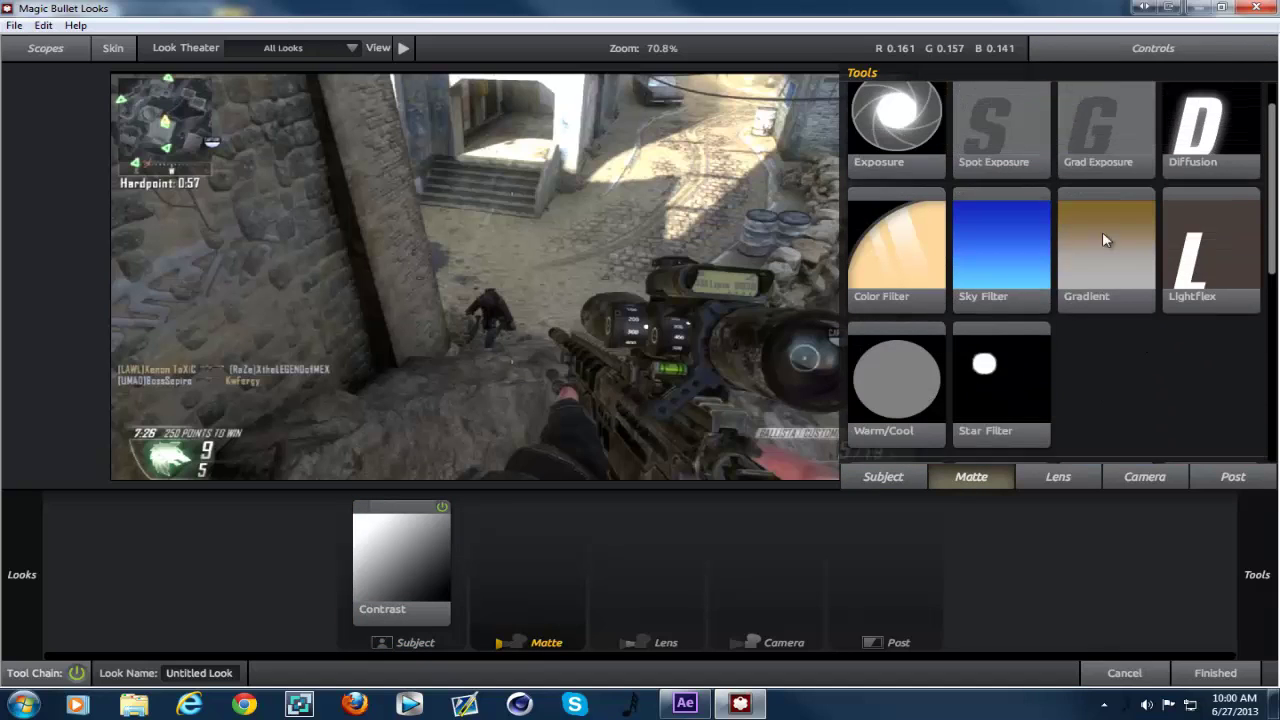
scroll(1103, 235, up, 1)
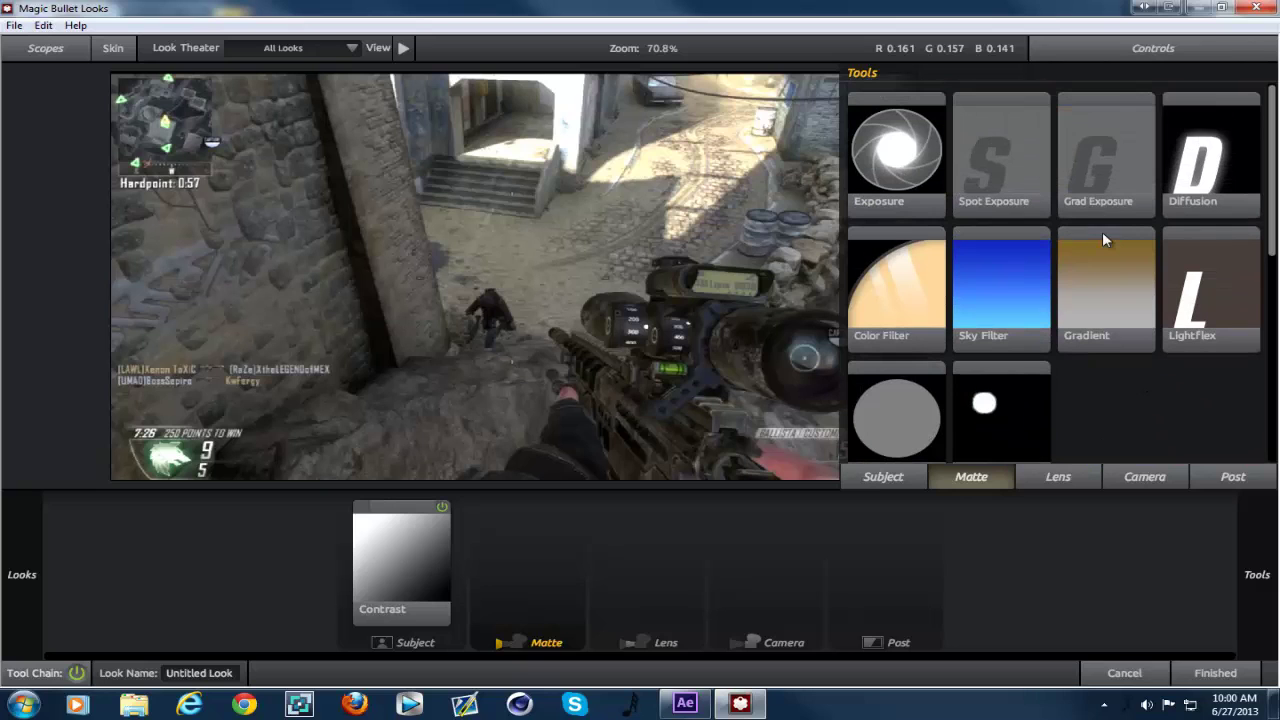
drag(989, 156, 509, 570)
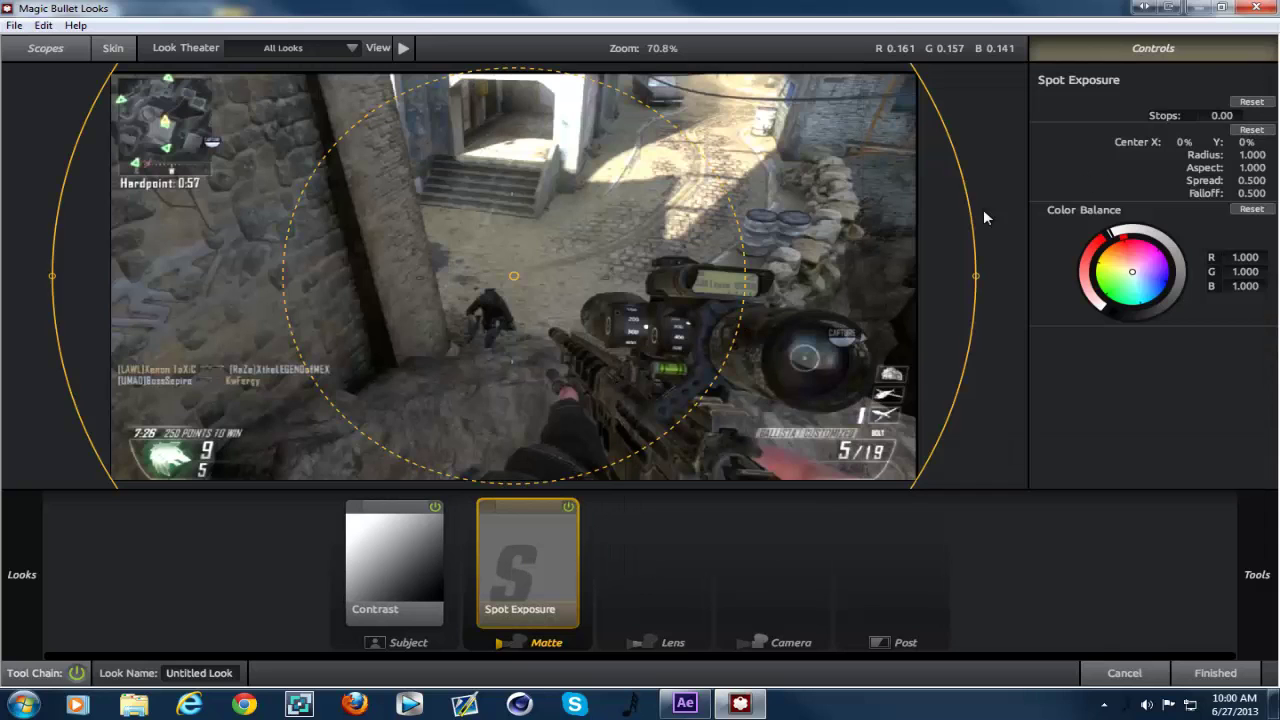
- Set the Spot Exposure tool to +1.40 stops and narrow its ellipse to an aspect of 0.934
scroll(538, 311, up, 1)
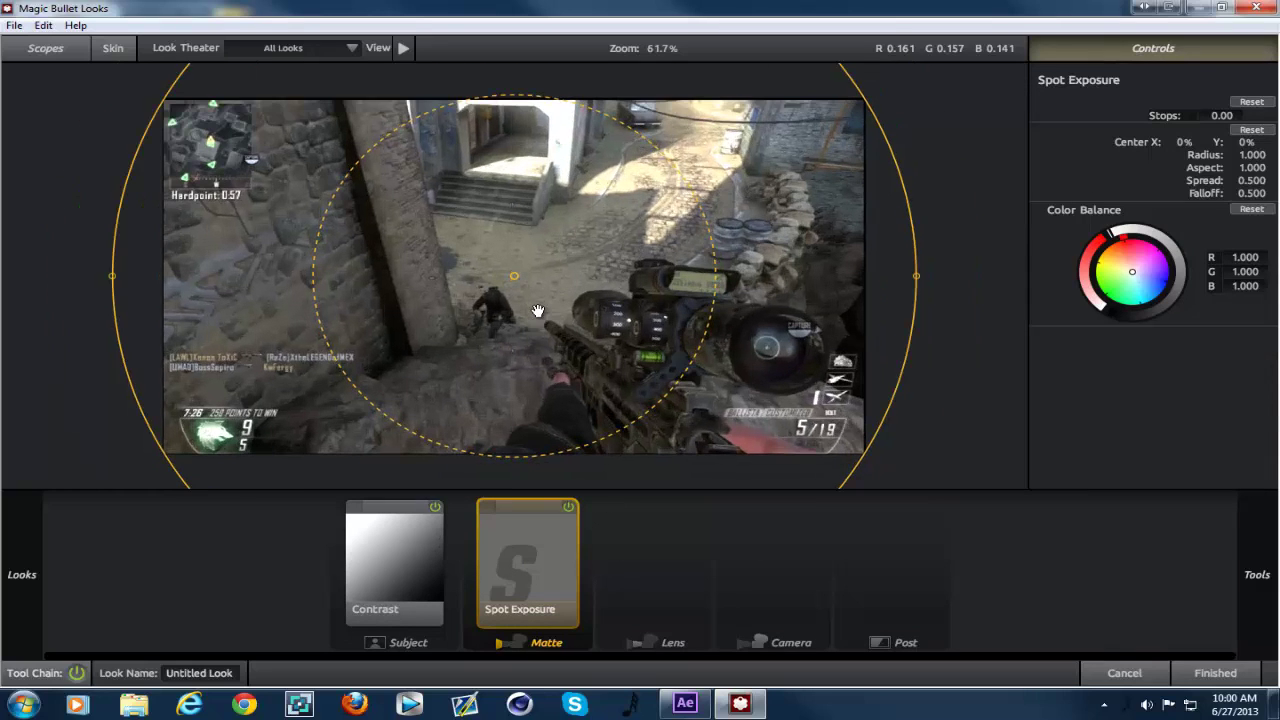
click(1210, 116)
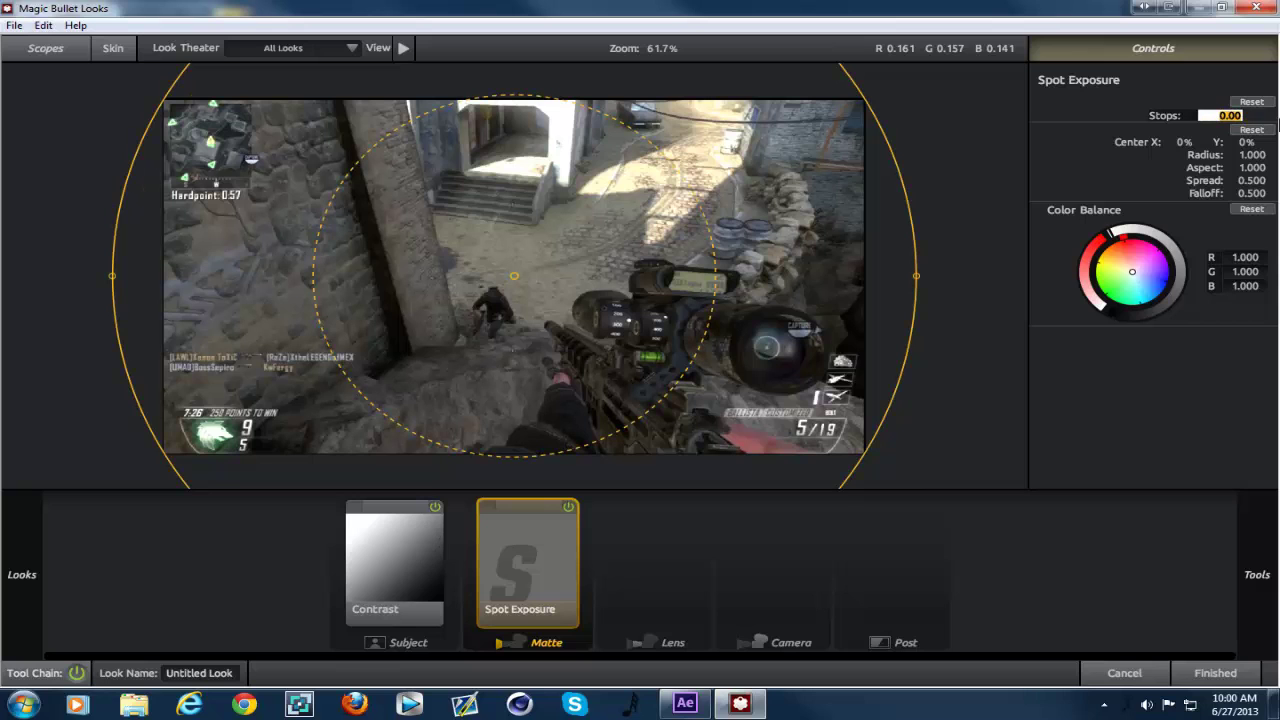
click(1062, 121)
mouse_move(1212, 115)
mouse_down()
mouse_move(1241, 115)
mouse_move(1206, 115)
mouse_up()
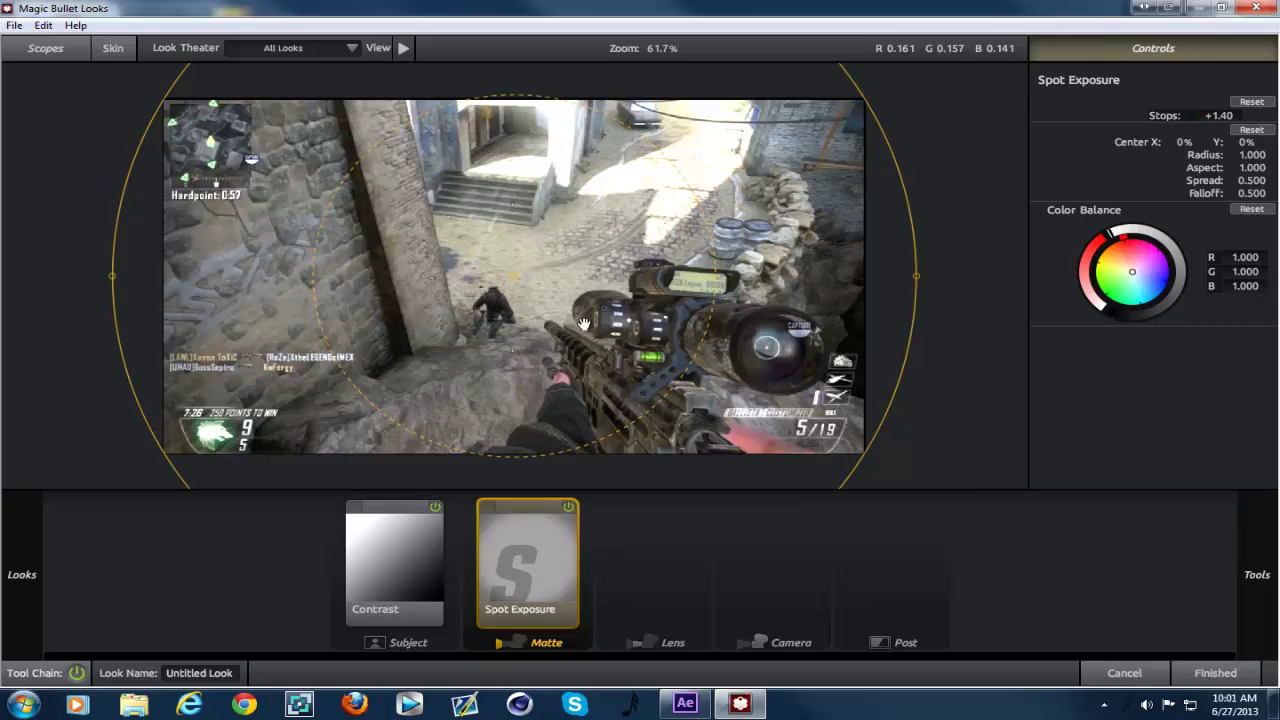
drag(920, 276, 1015, 275)
drag(936, 340, 890, 396)
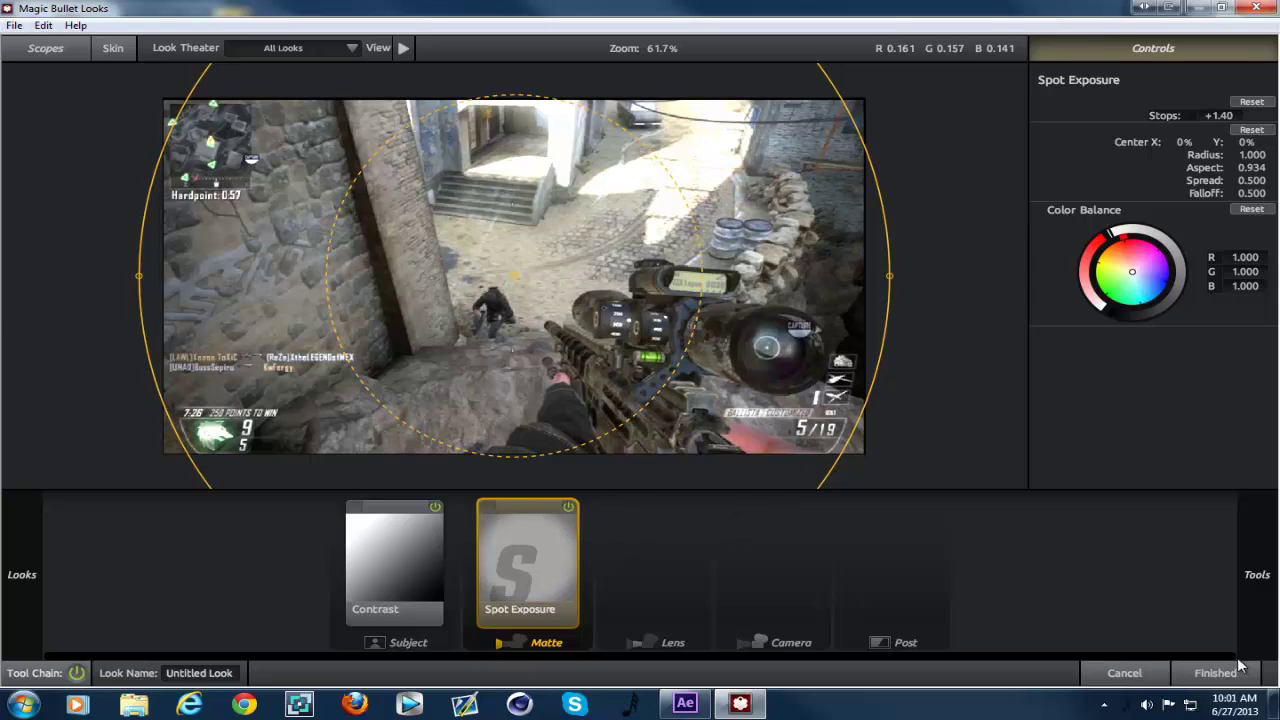
- Add the Vignette tool to the Lens stage of the tool chain and reduce its radius to 0.906
mouse_move(1277, 631)
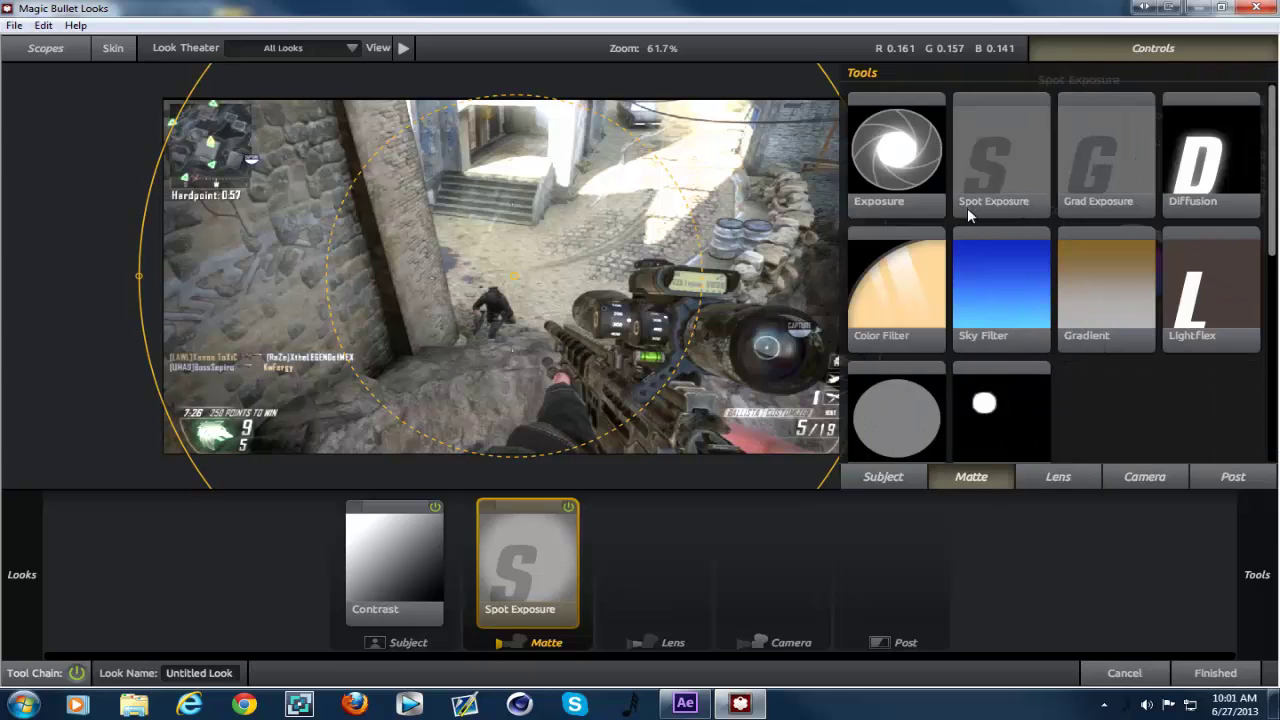
scroll(972, 215, down, 1)
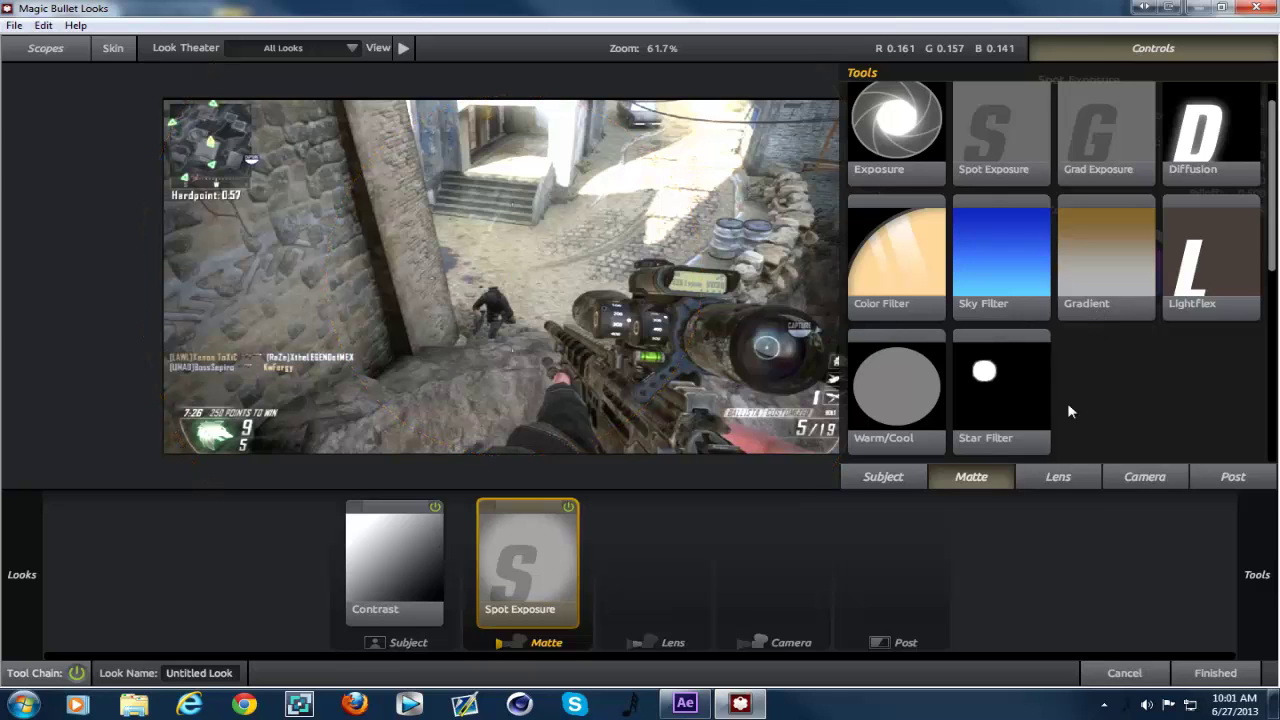
click(1047, 473)
scroll(1045, 334, up, 1)
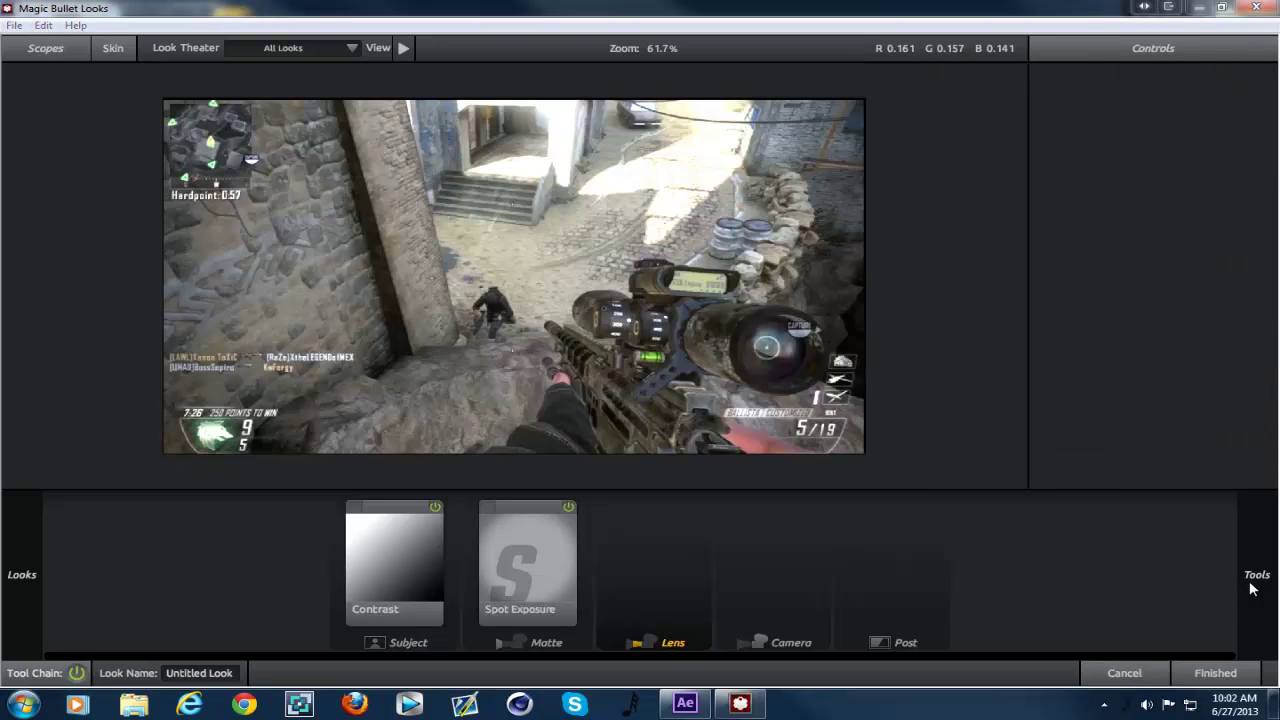
click(1265, 540)
mouse_move(1263, 540)
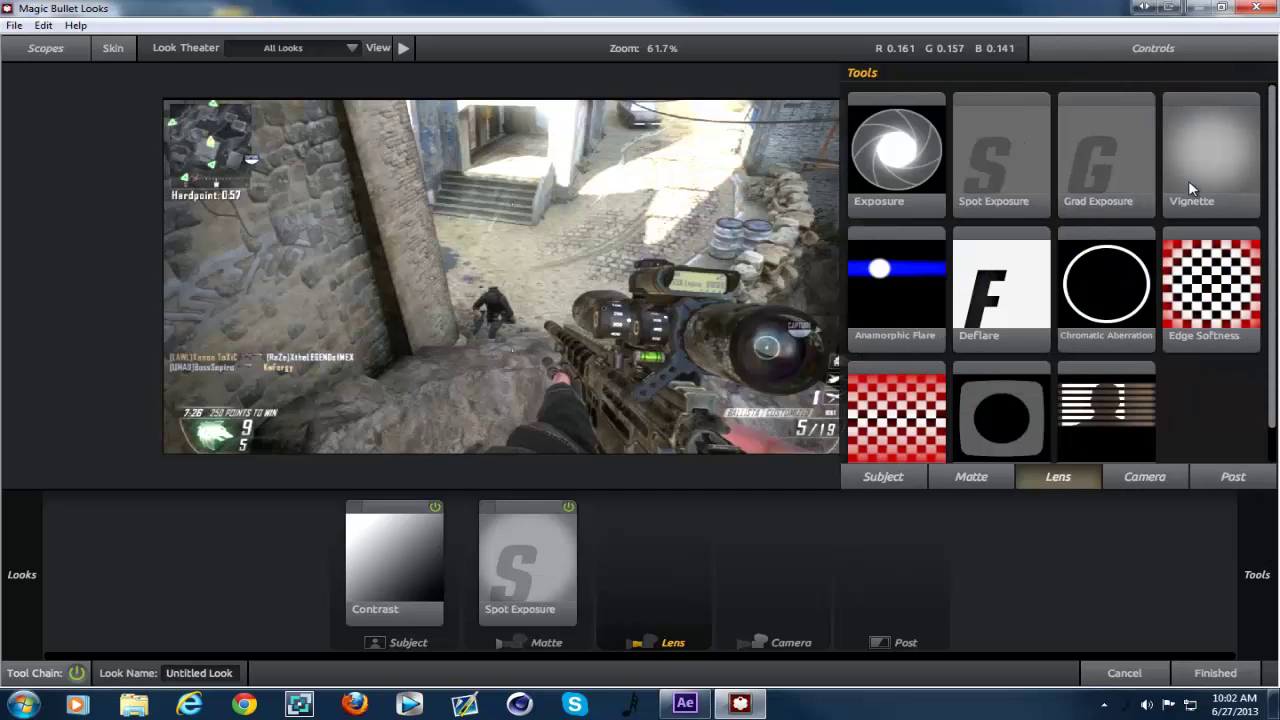
drag(1193, 173, 622, 558)
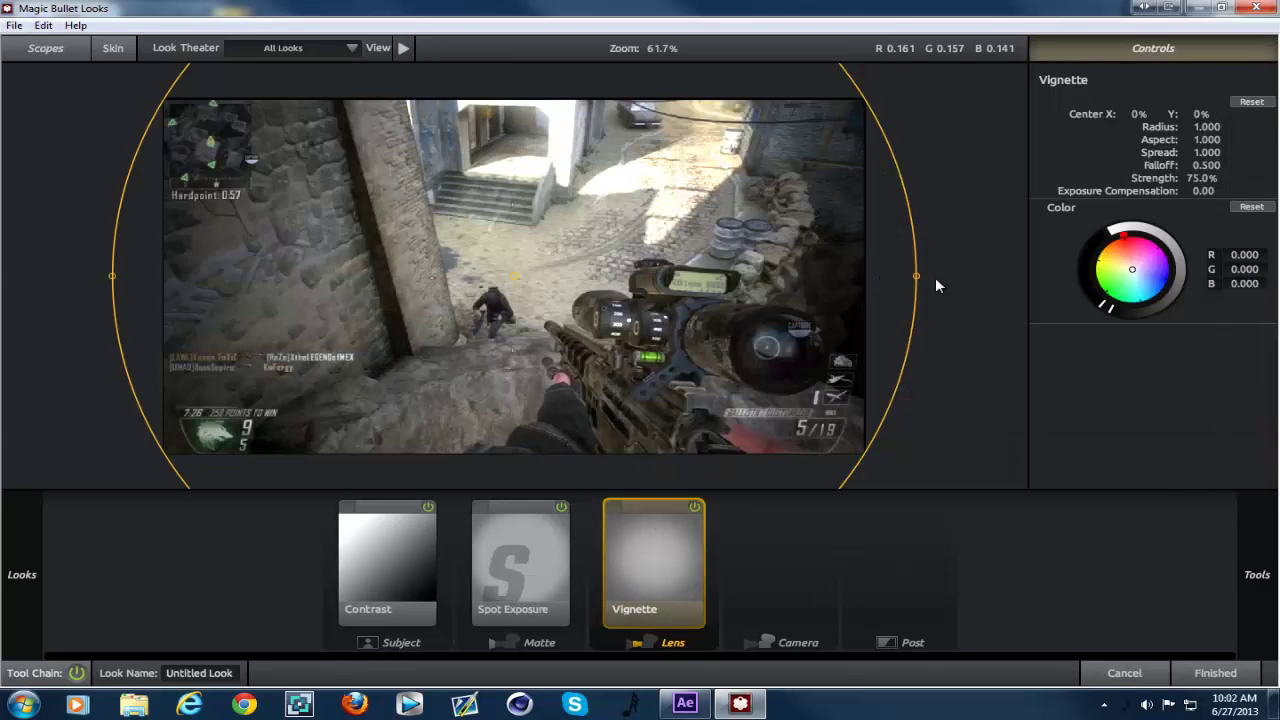
drag(922, 274, 885, 306)
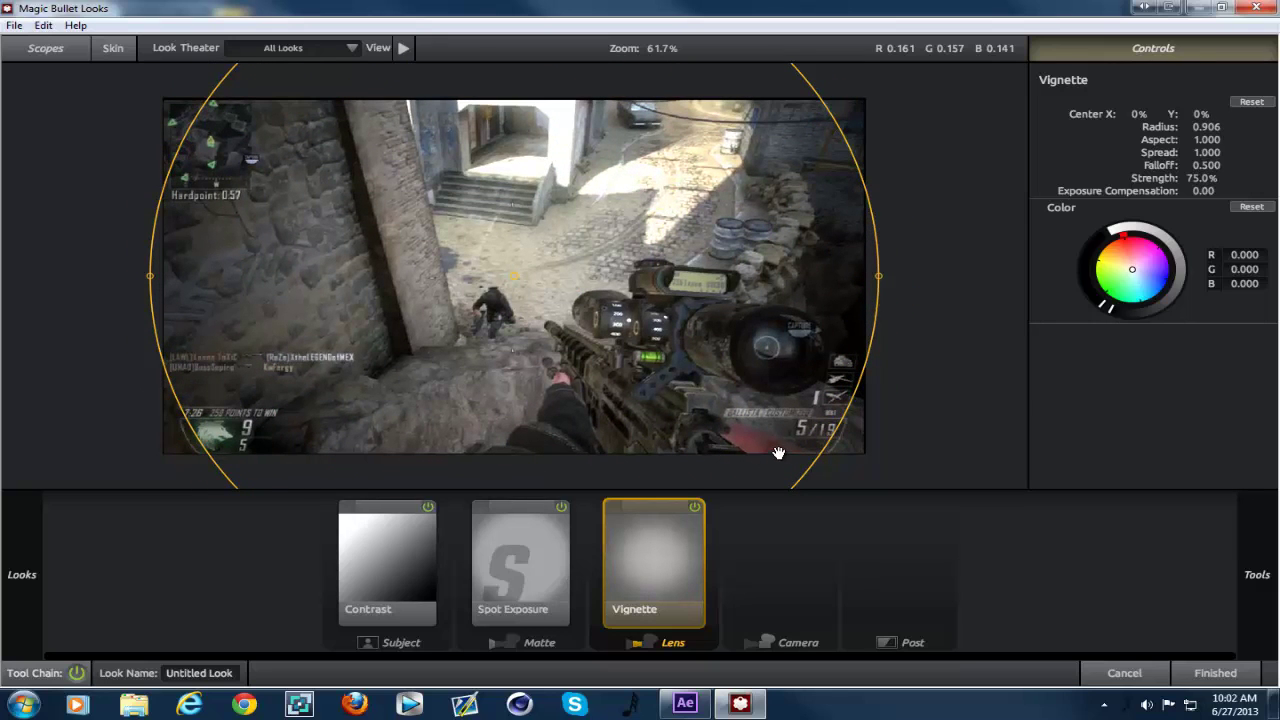
- Add the Edge Softness tool to the Lens stage and enlarge its ellipse to radius 1.583 and aspect 1.103
mouse_move(1262, 505)
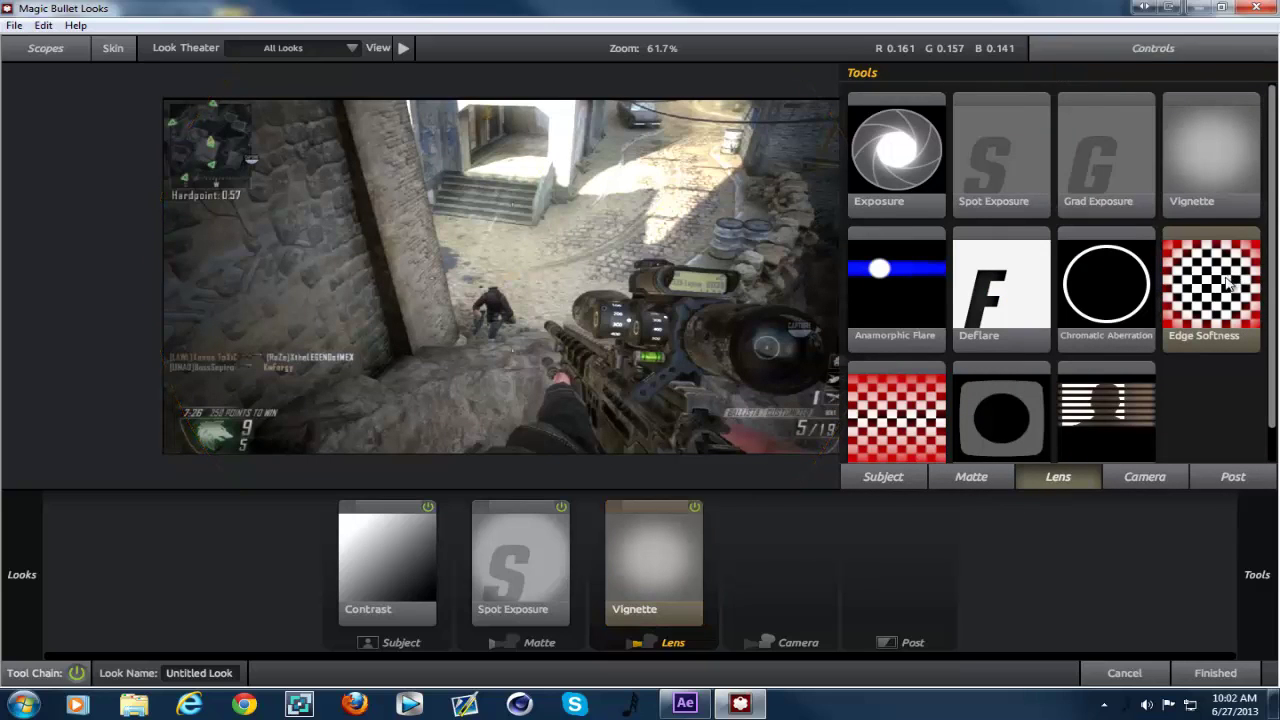
mouse_move(1235, 283)
mouse_down()
mouse_move(1032, 380)
mouse_move(803, 548)
mouse_up()
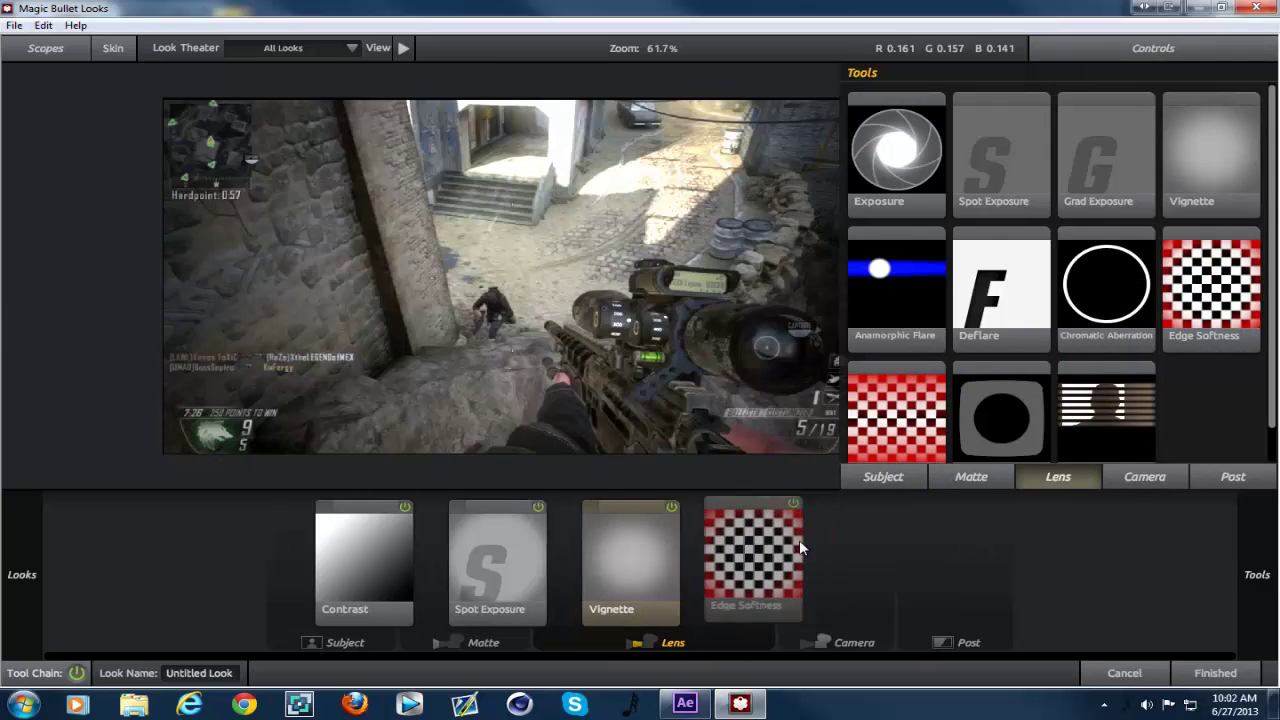
scroll(869, 286, down, 2)
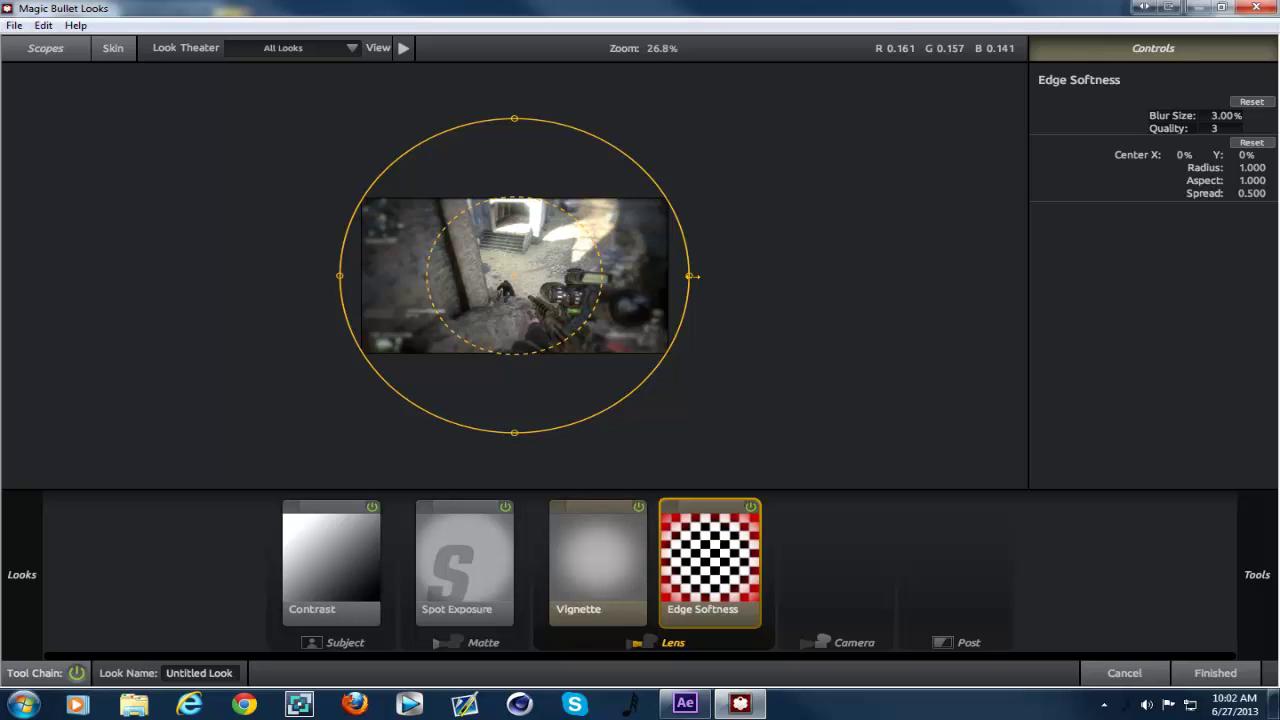
drag(692, 276, 820, 275)
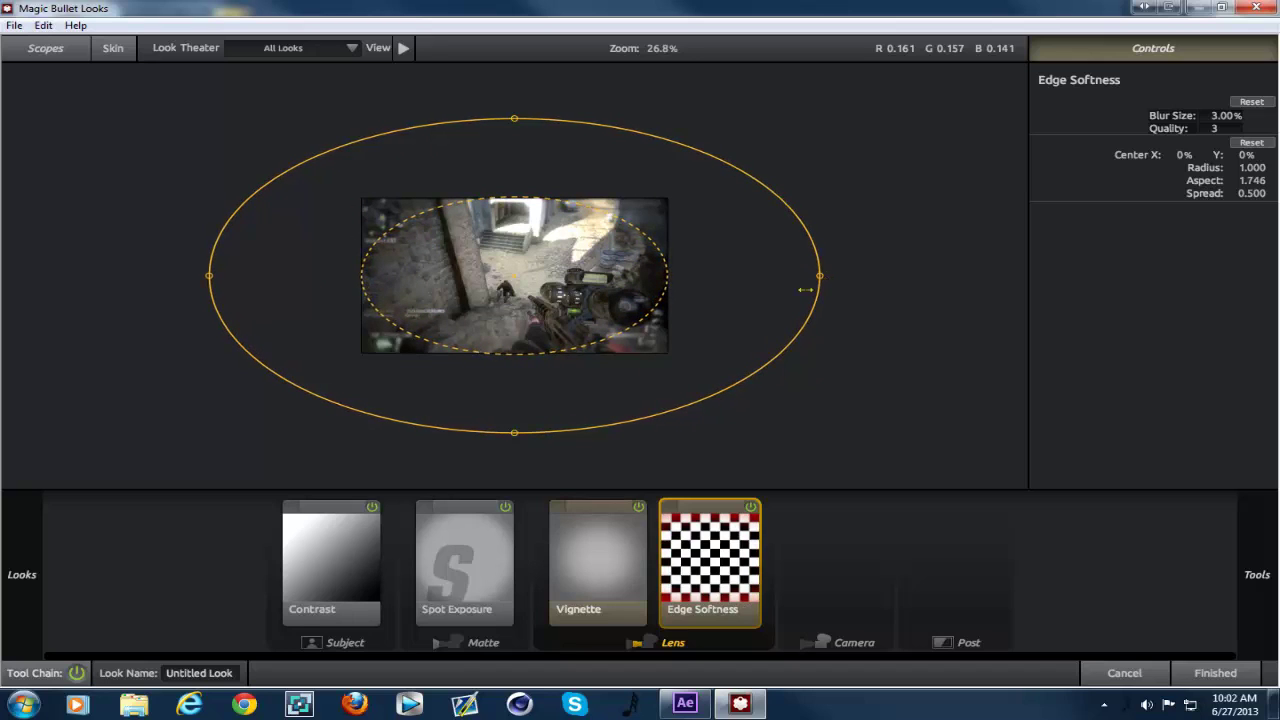
drag(514, 433, 495, 545)
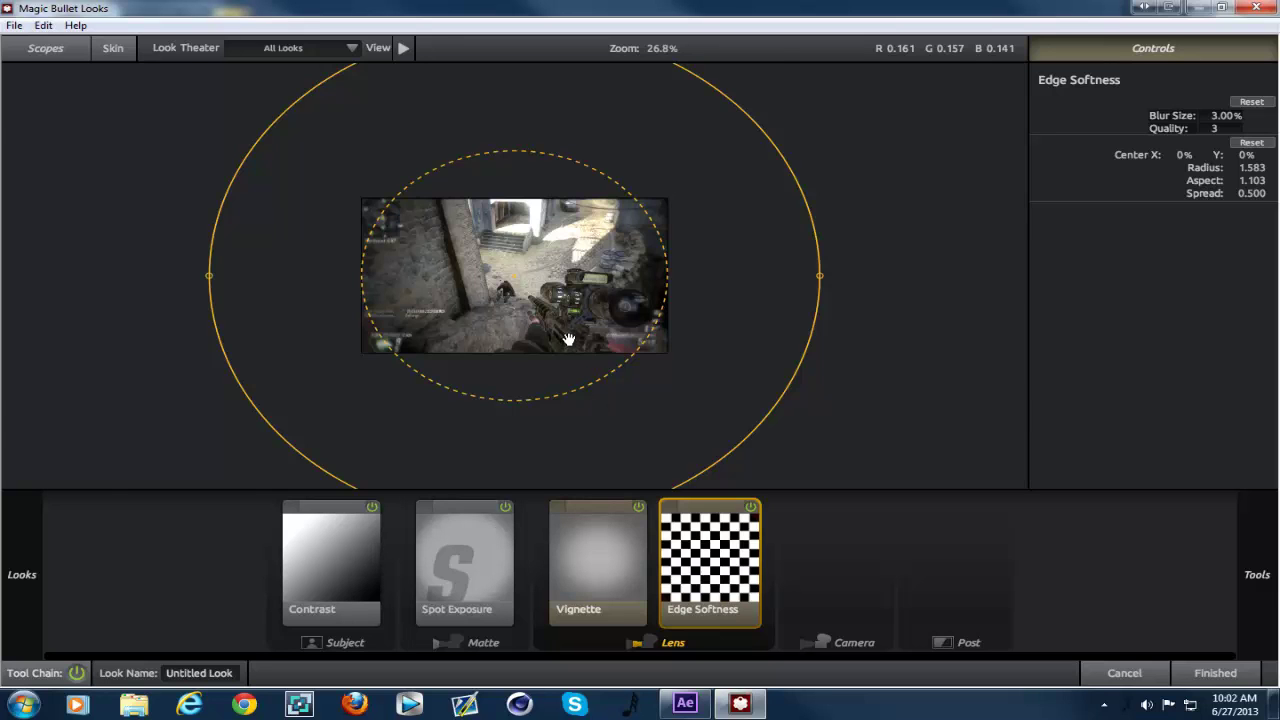
scroll(569, 337, up, 3)
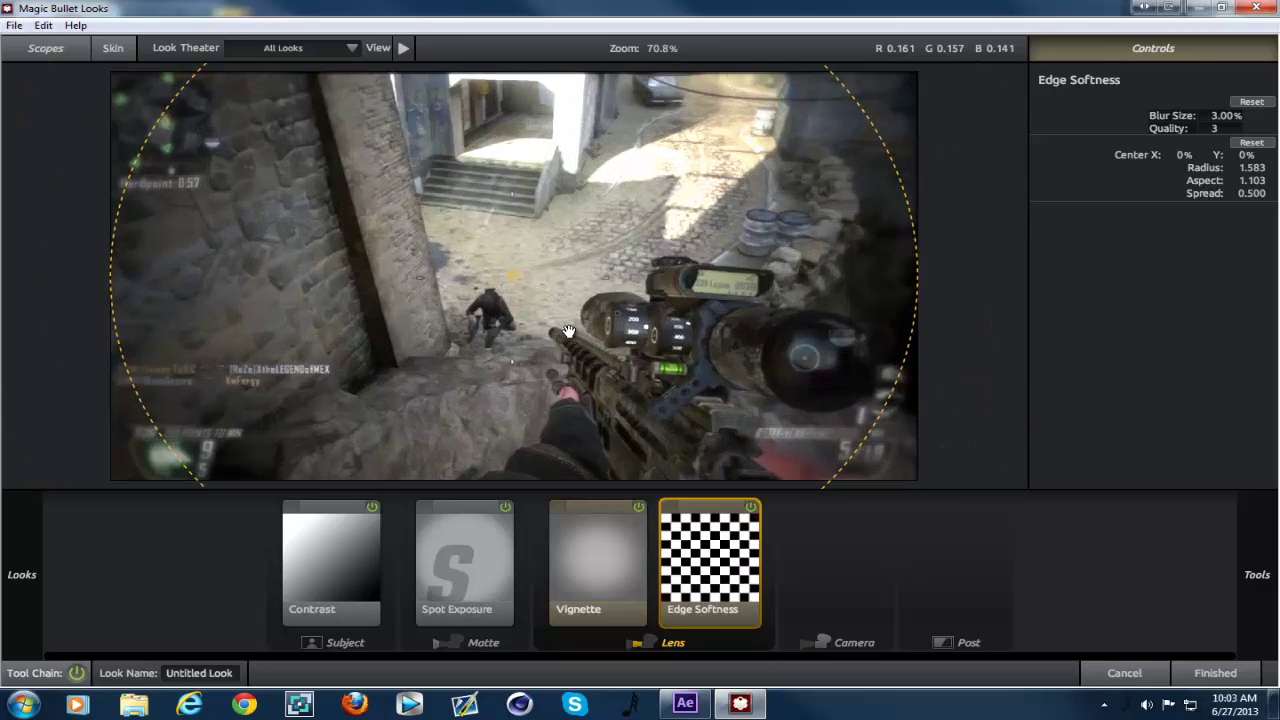
- Enlarge the Edge Softness ellipse further, to radius 1.848 and aspect 1.102, so the blur moves farther out
scroll(567, 331, down, 4)
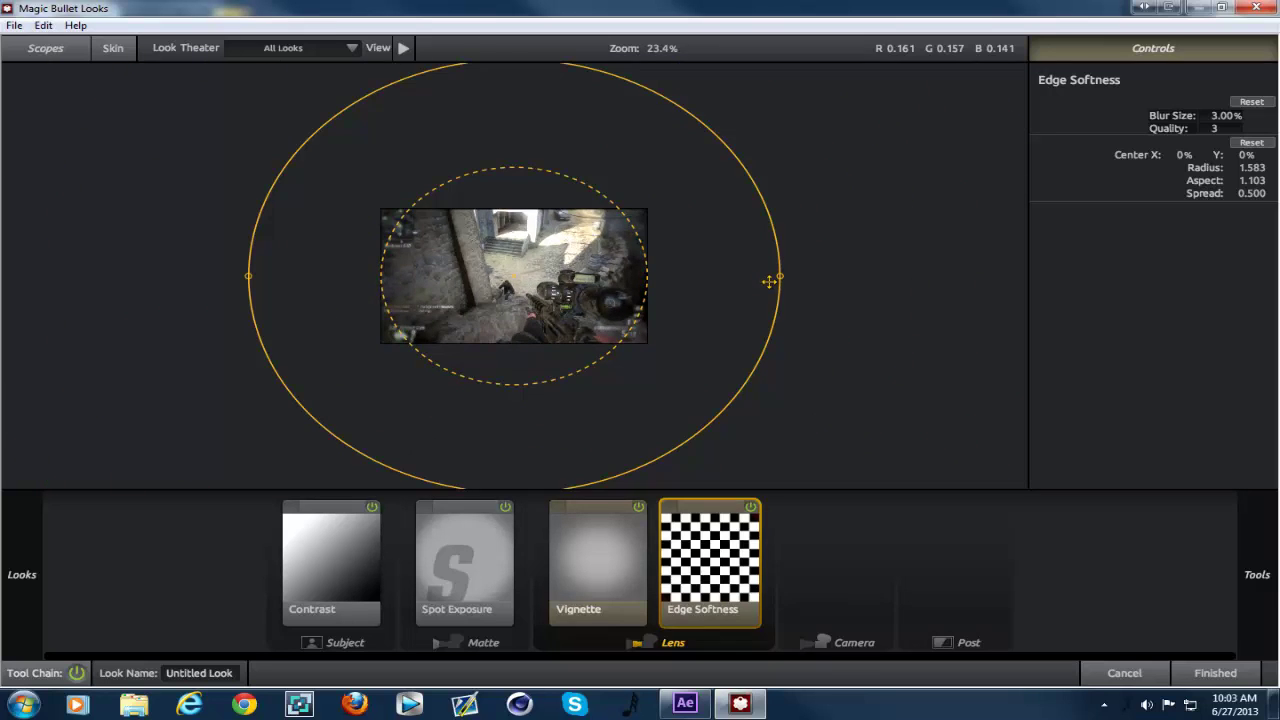
drag(783, 276, 927, 278)
scroll(616, 449, down, 1)
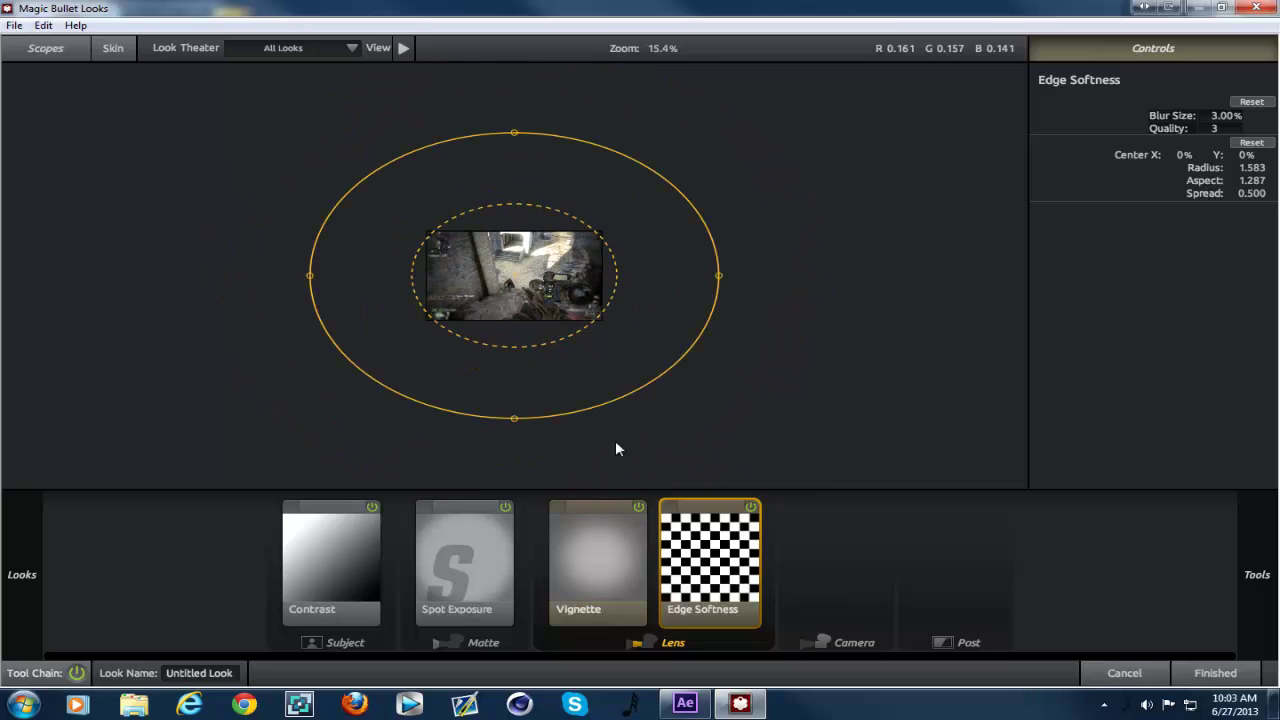
drag(515, 417, 512, 441)
scroll(530, 410, up, 4)
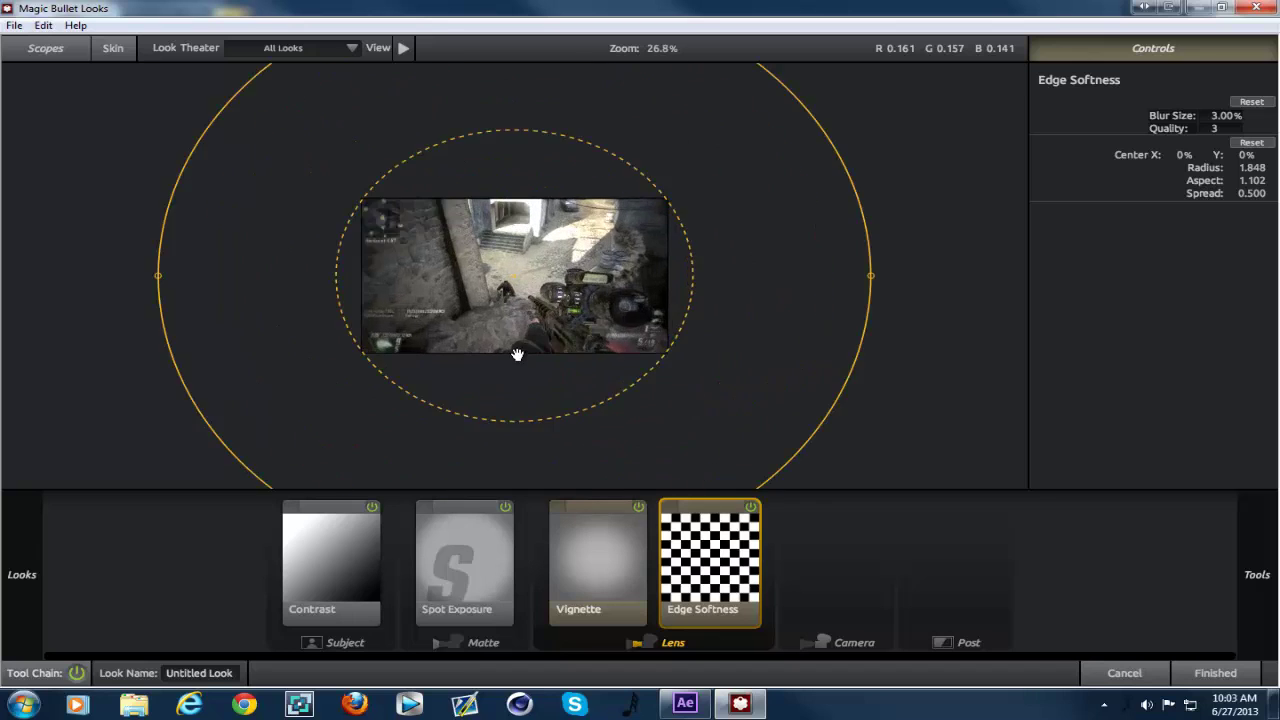
scroll(515, 353, up, 1)
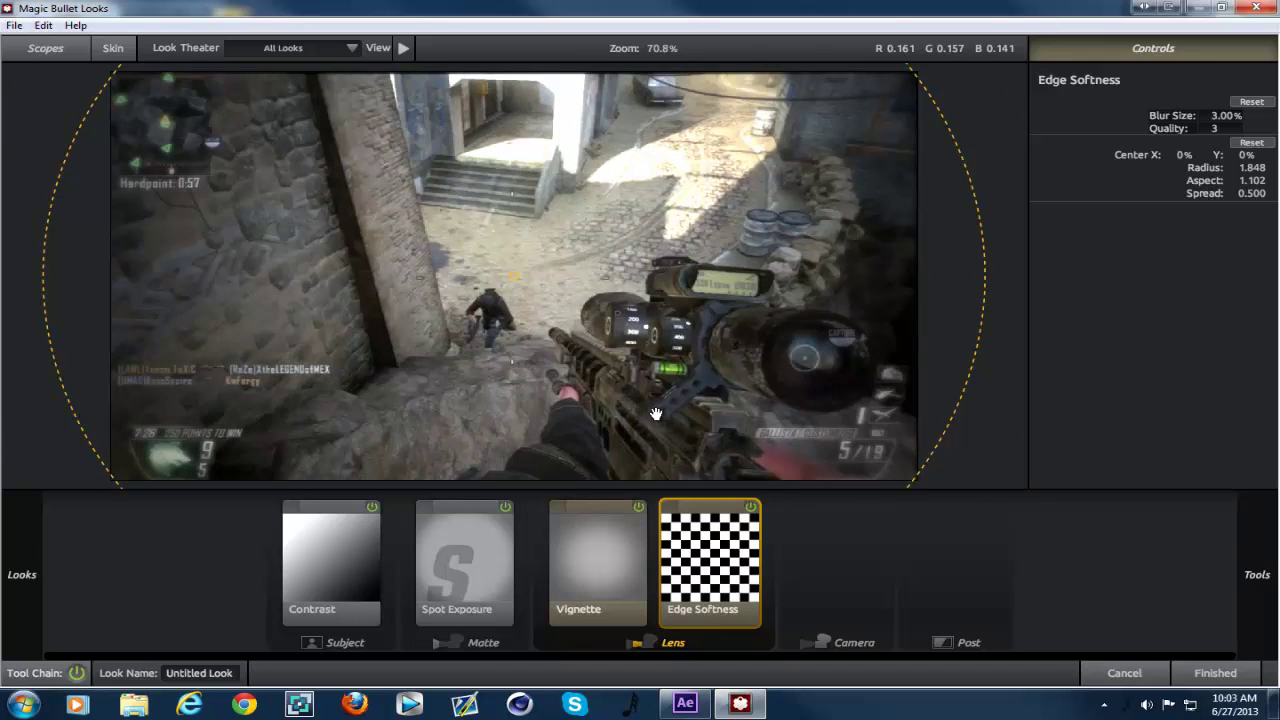
- Add the Lens Distortion tool to the Lens stage after Edge Softness
mouse_move(1259, 566)
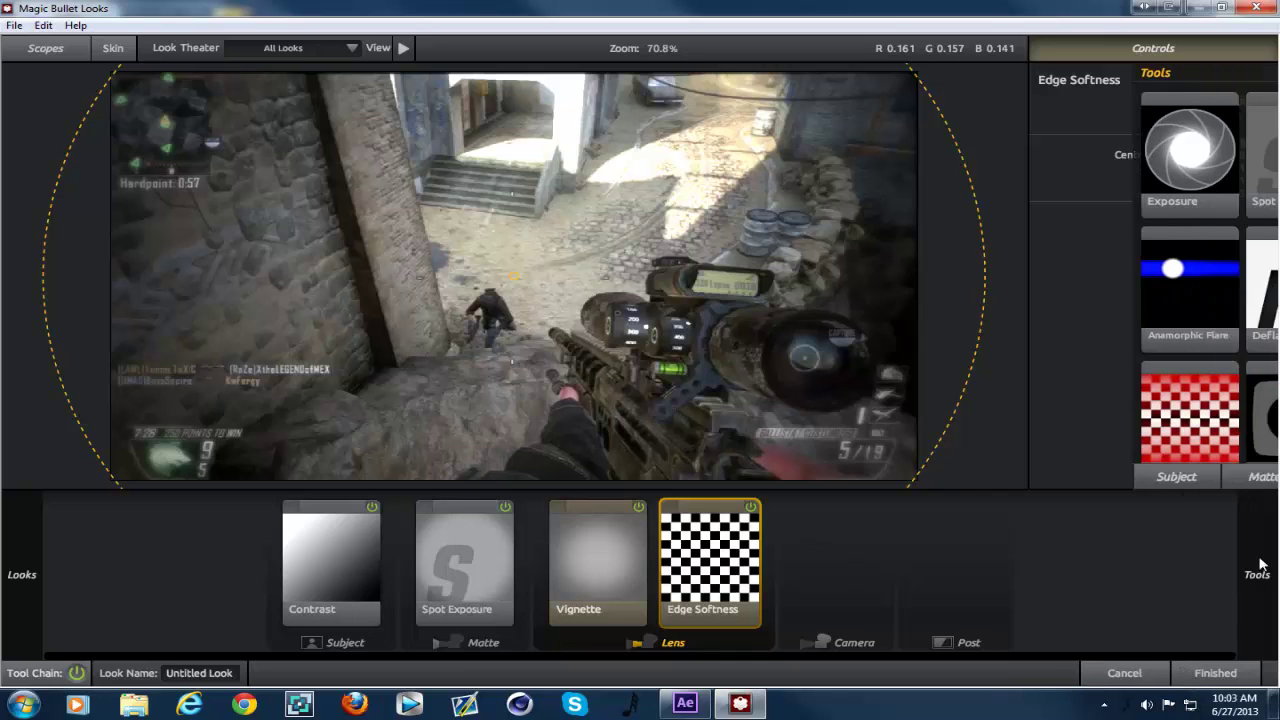
scroll(1115, 390, down, 1)
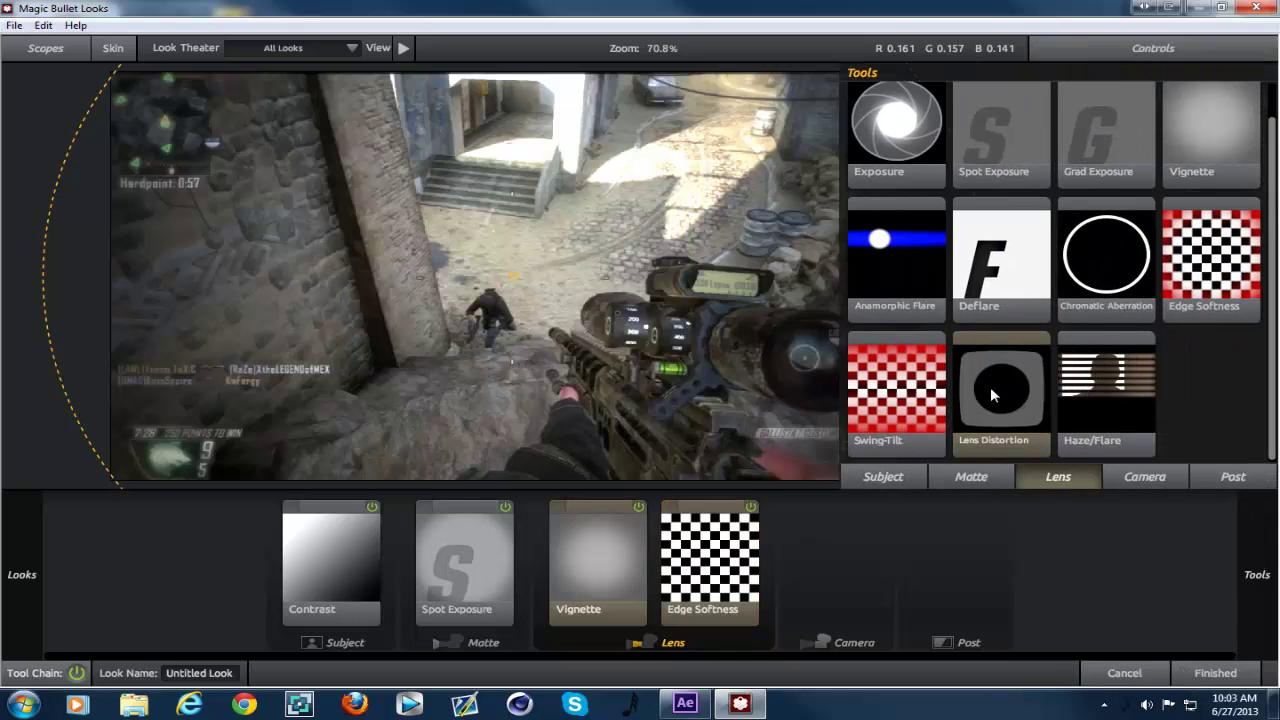
drag(993, 396, 782, 548)
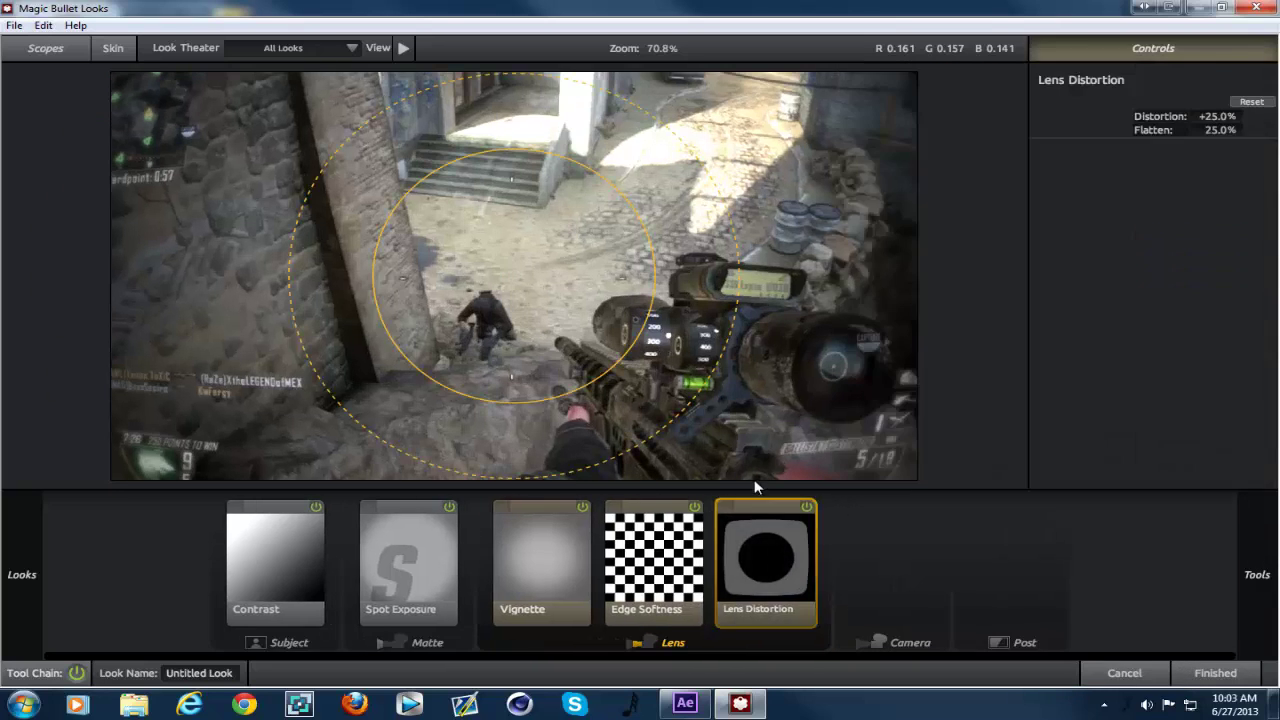
scroll(660, 340, down, 2)
scroll(655, 340, up, 1)
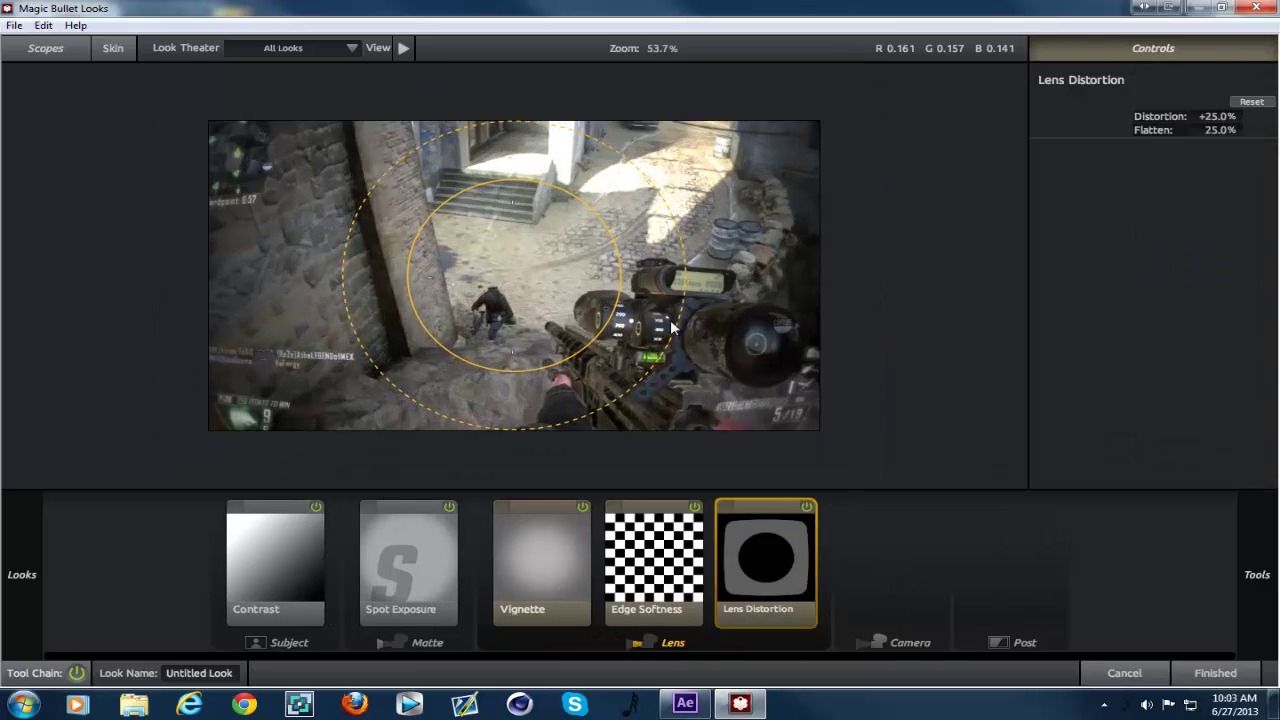
- Set the Lens Distortion tool's distortion to -5.7% and its flatten value to 0.0%
drag(686, 322, 516, 349)
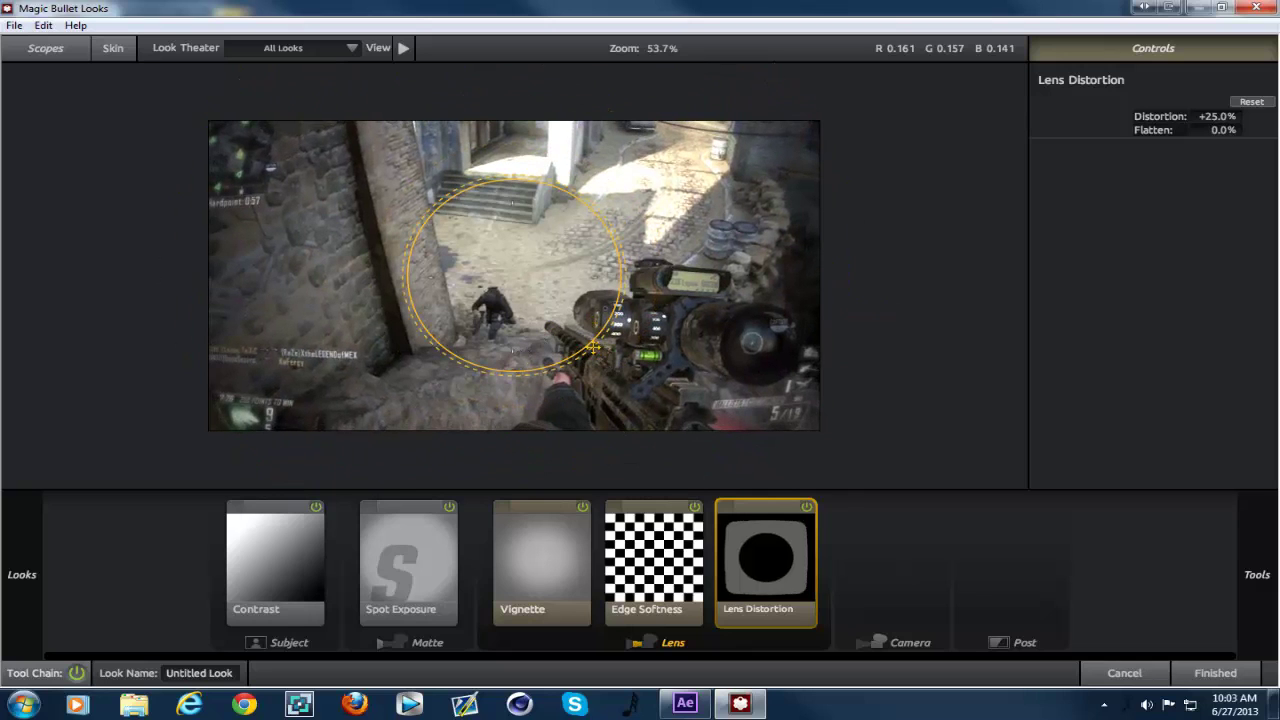
drag(594, 347, 812, 426)
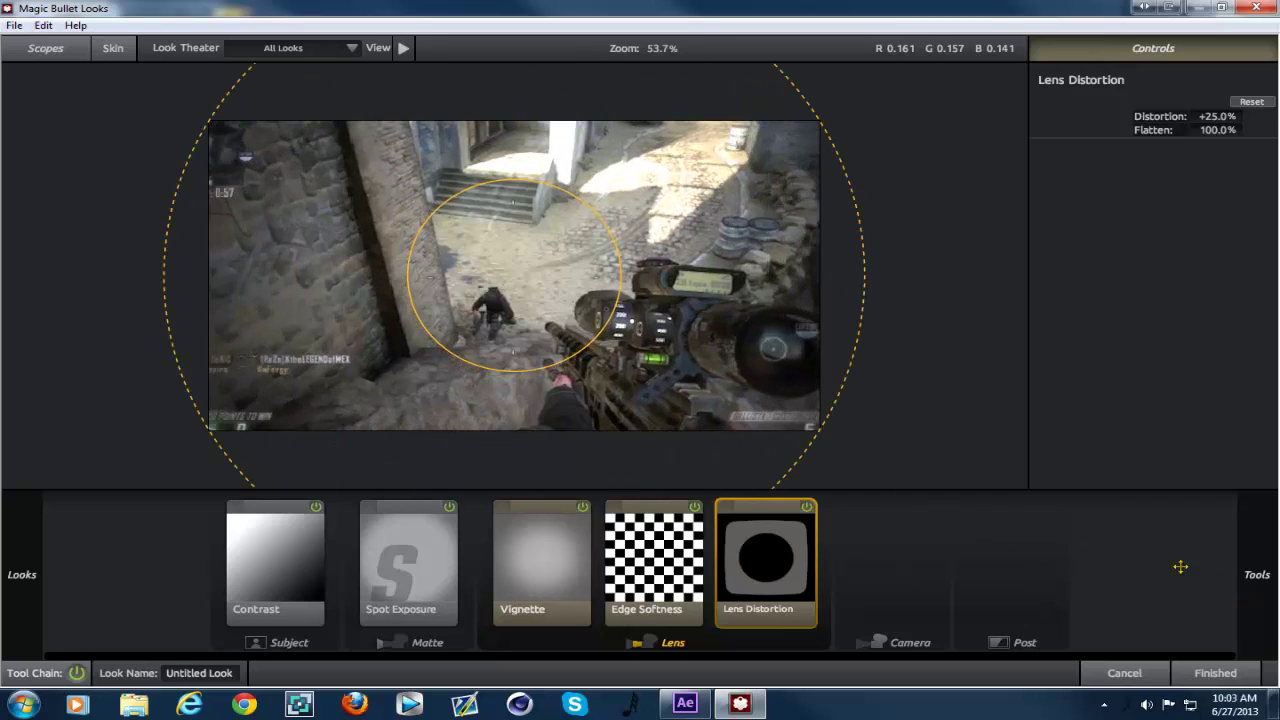
drag(785, 485, 573, 320)
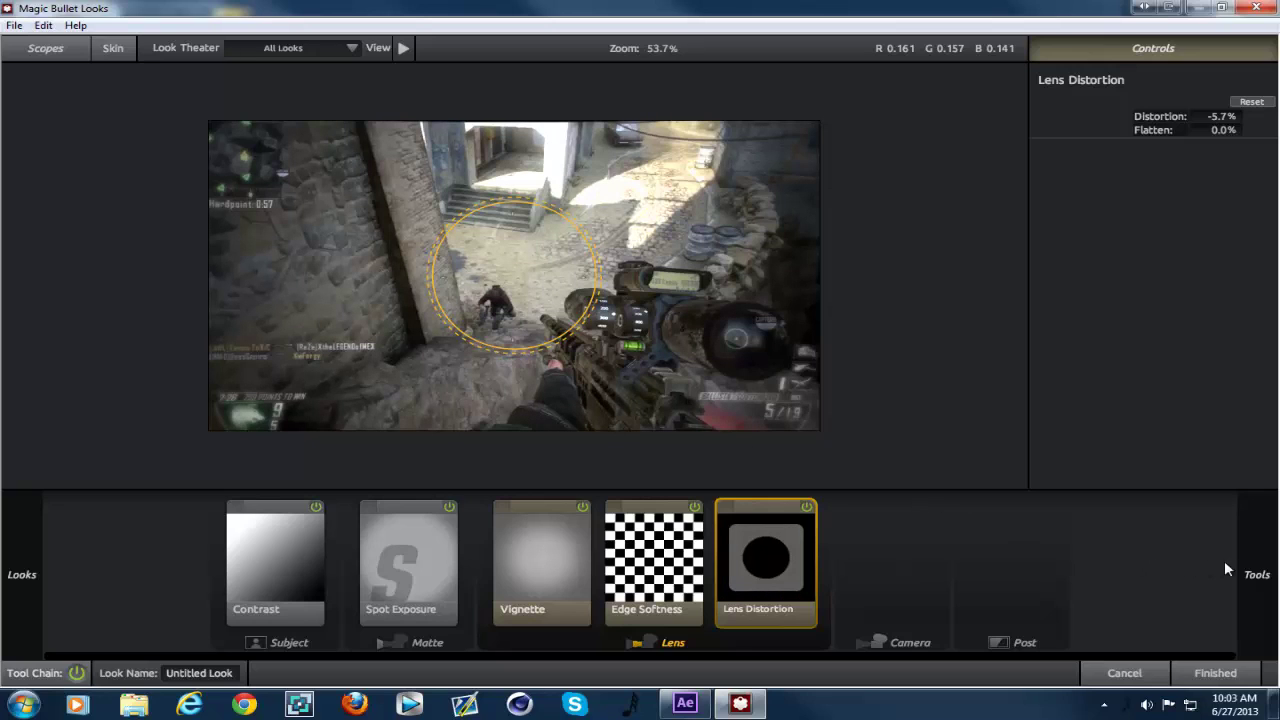
- Add the Crush tool to the Camera stage and tint it slightly red at R 1.000, G 0.949, B 0.953
mouse_move(1256, 570)
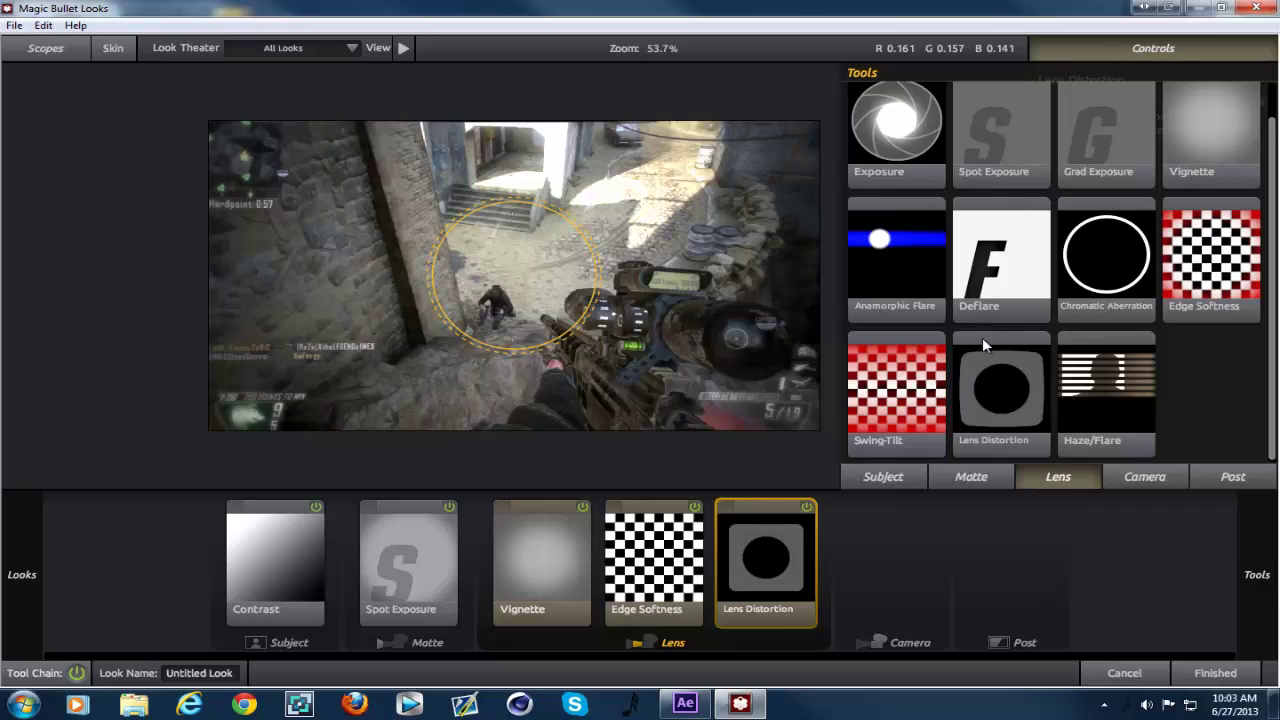
click(1140, 477)
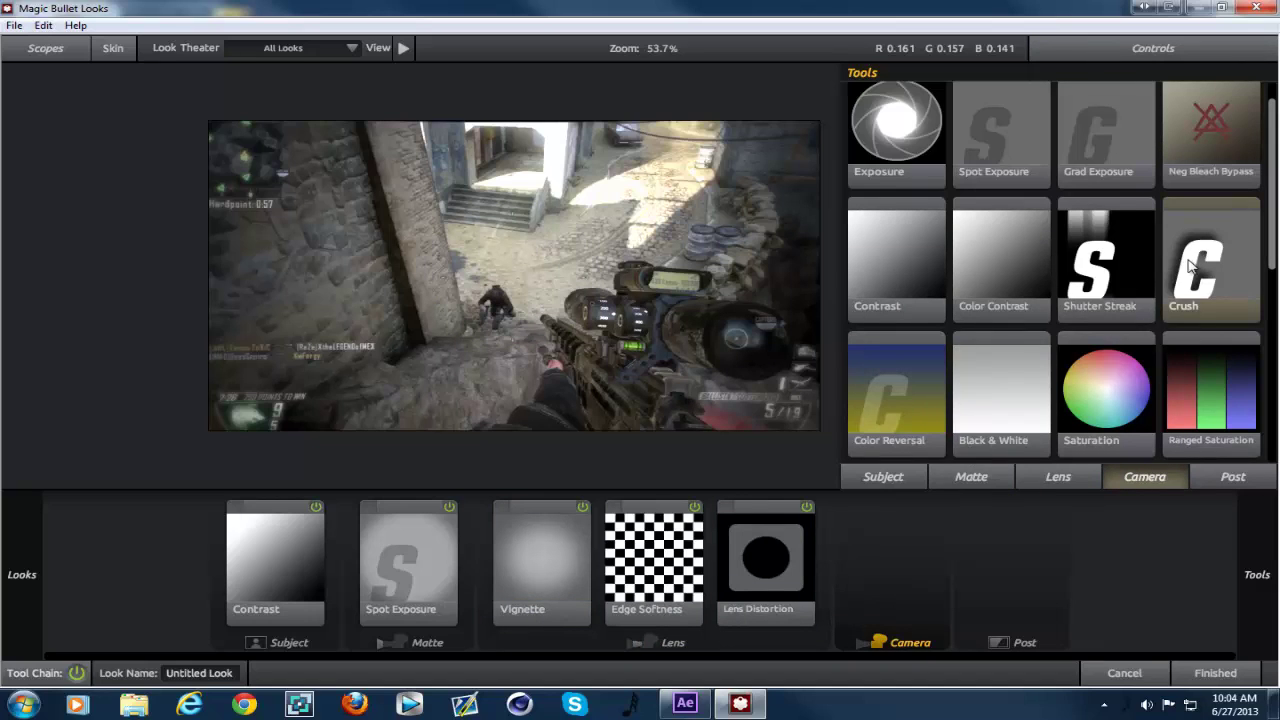
mouse_move(1192, 268)
mouse_down()
mouse_move(855, 545)
mouse_move(857, 575)
mouse_up()
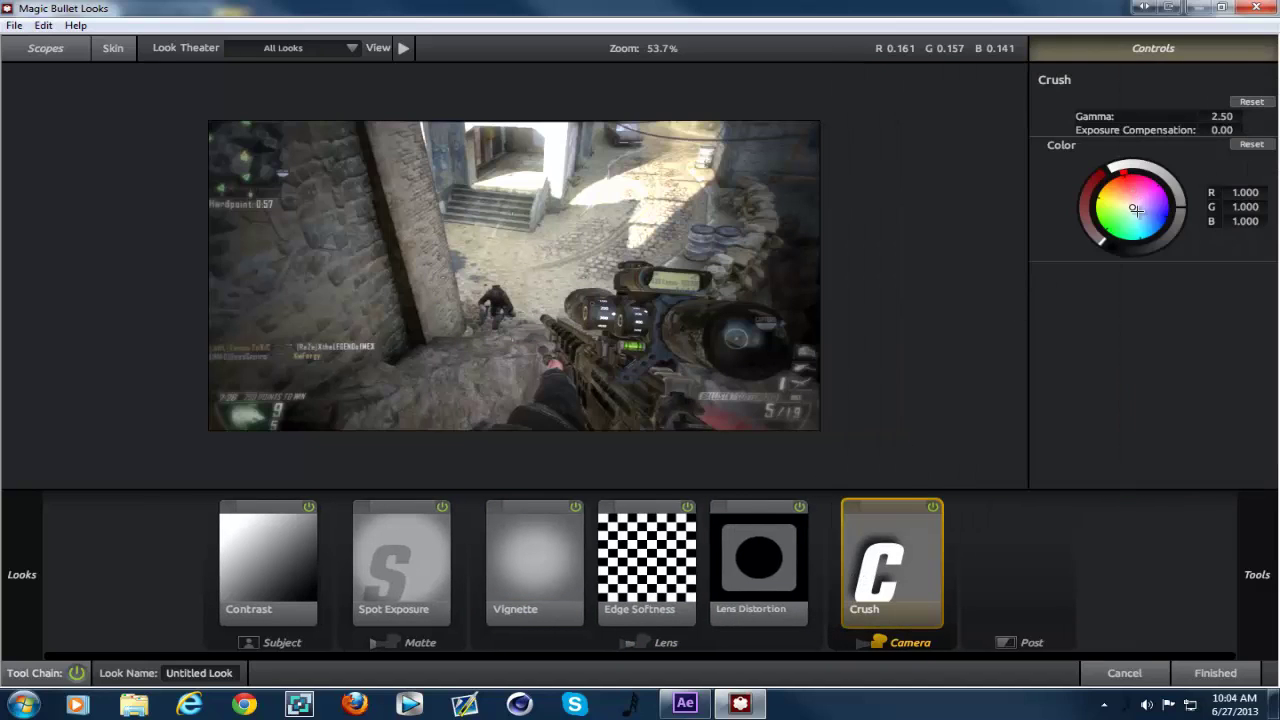
drag(1132, 207, 1130, 190)
mouse_move(1116, 110)
mouse_down()
mouse_move(1128, 130)
mouse_move(1125, 97)
mouse_move(1120, 143)
mouse_move(1090, 116)
mouse_move(1089, 89)
mouse_move(1107, 112)
mouse_up()
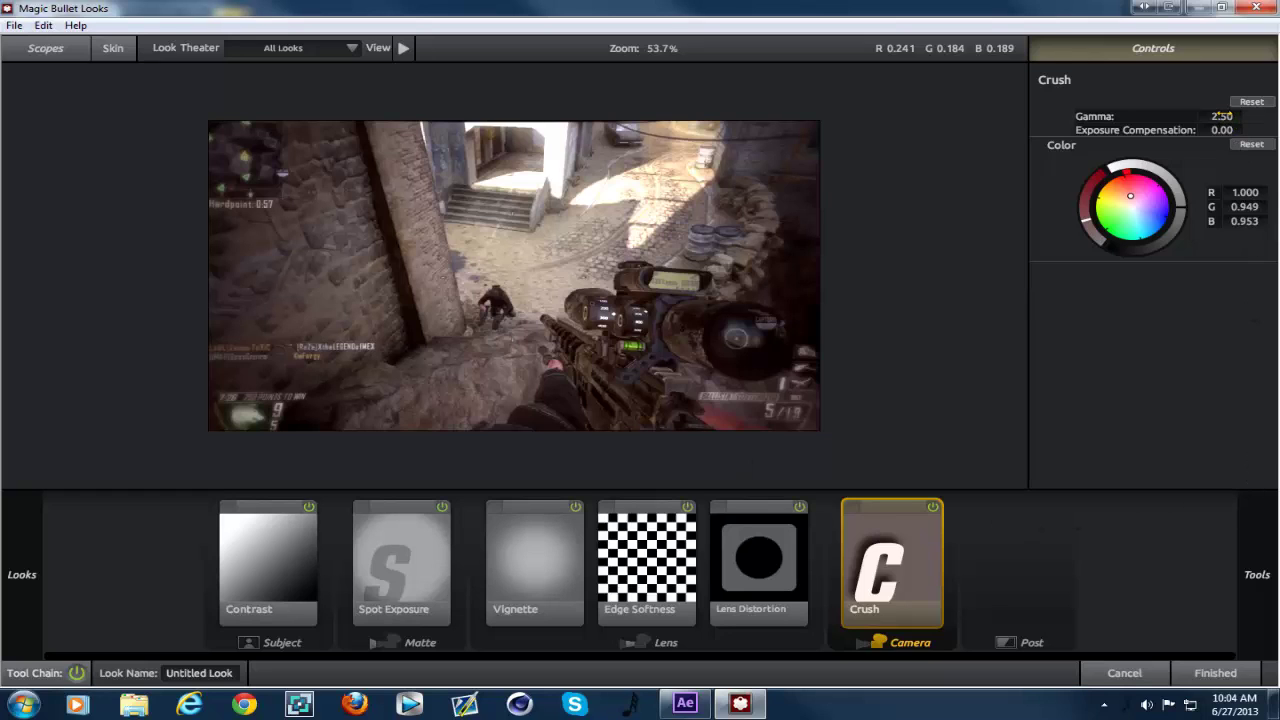
- Set the Crush tool's gamma to 3.50 and its exposure compensation to +1.60
drag(1222, 116, 1260, 116)
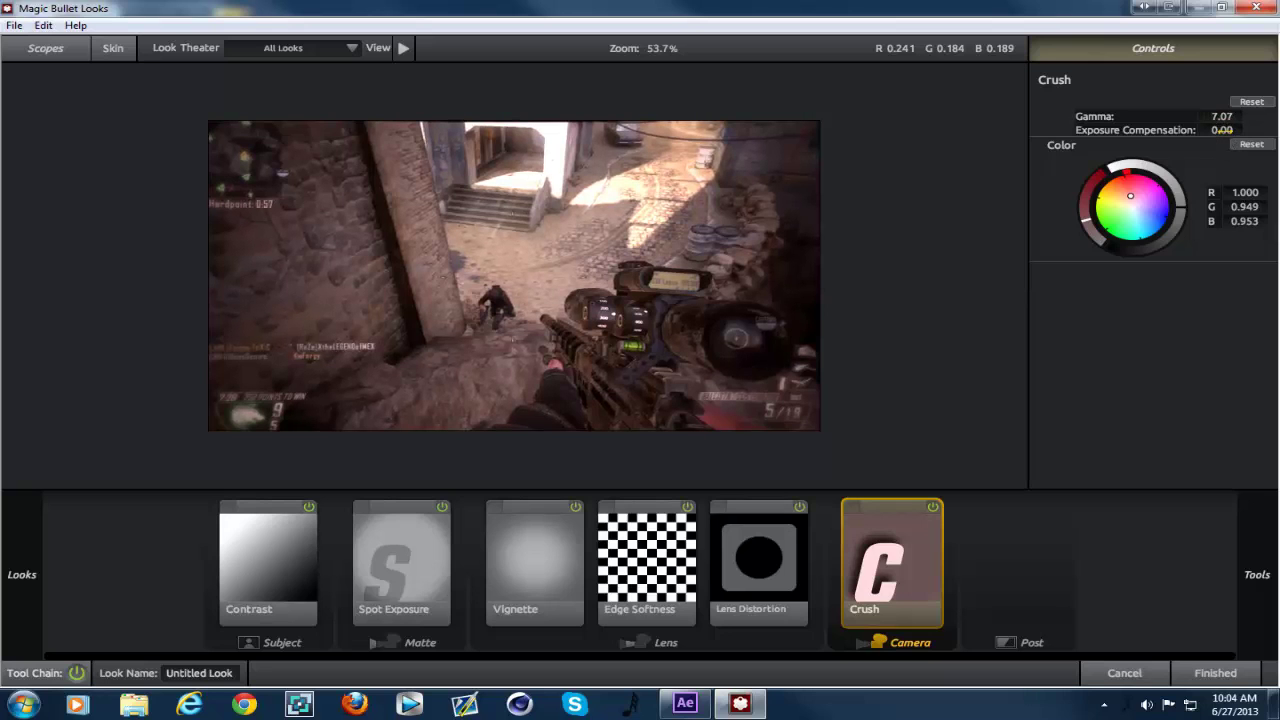
drag(1222, 130, 1248, 130)
drag(1219, 130, 1240, 130)
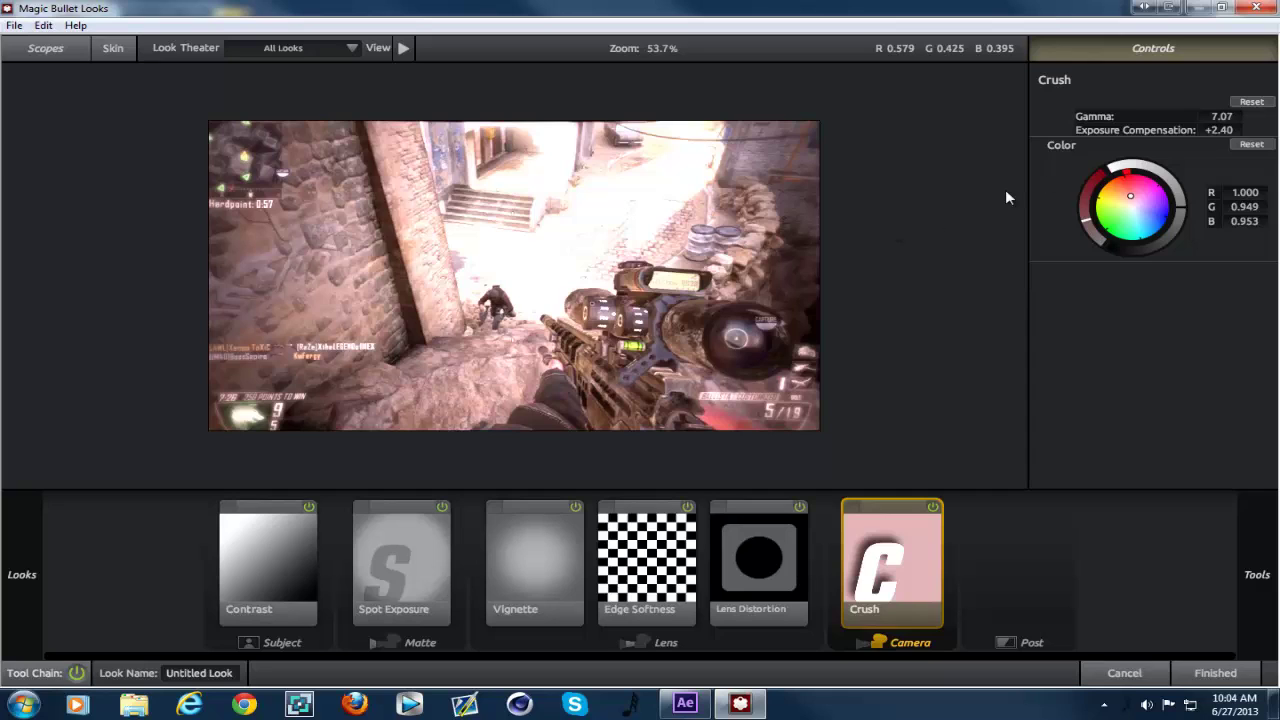
drag(1222, 116, 1112, 142)
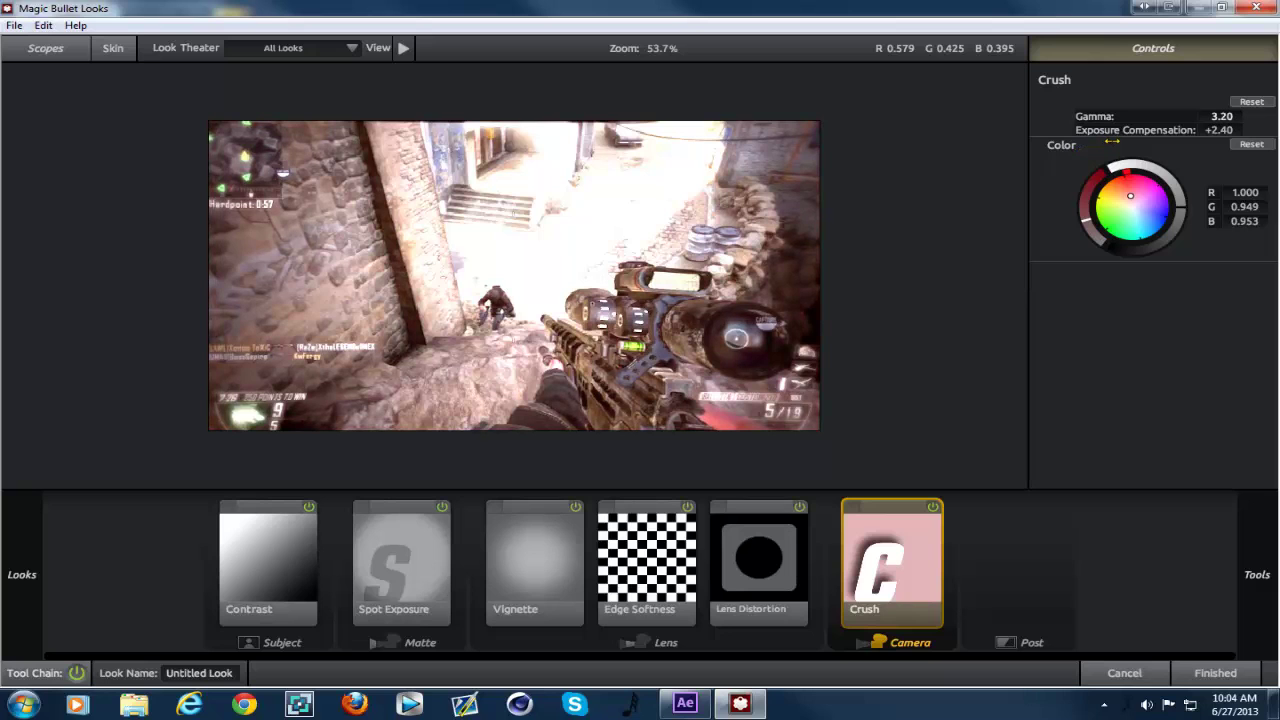
mouse_move(1229, 130)
mouse_down()
mouse_move(1210, 131)
mouse_move(1222, 131)
mouse_up()
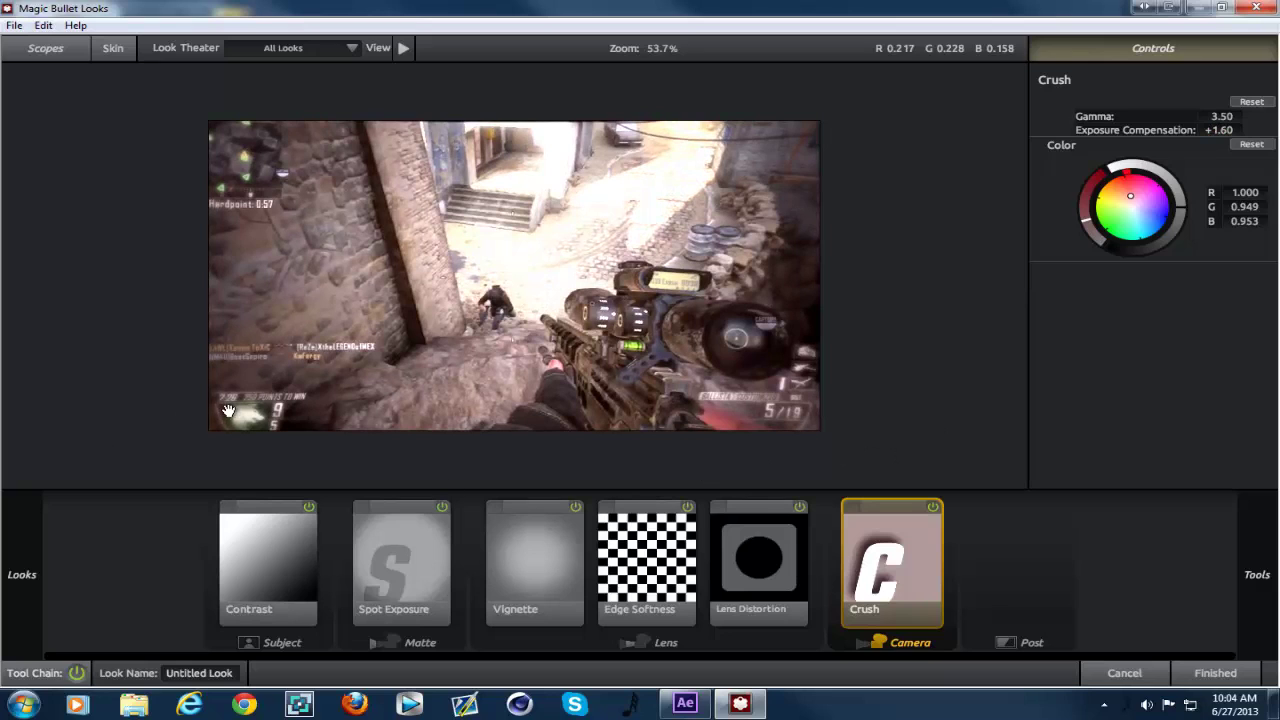
- Browse the Camera and Post tools, and add the Neg Bleach Bypass tool to the Camera stage after Crush
mouse_move(1250, 534)
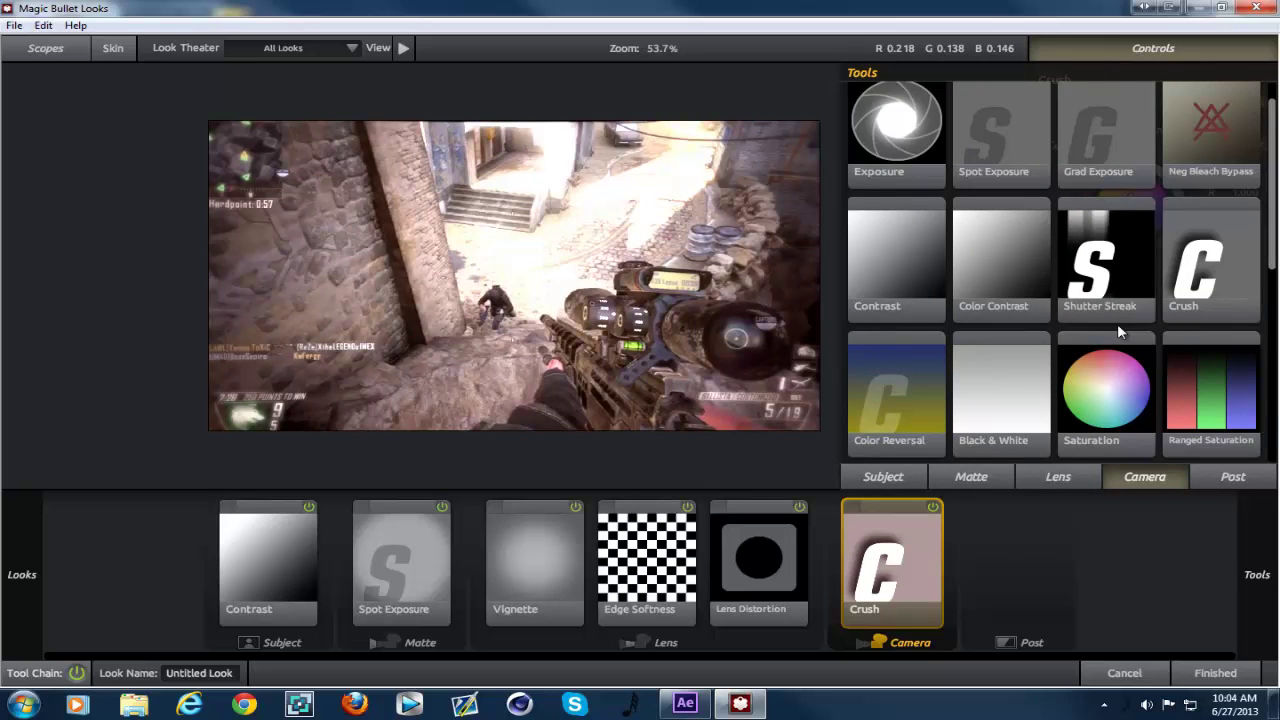
scroll(1120, 333, down, 2)
scroll(1120, 333, down, 4)
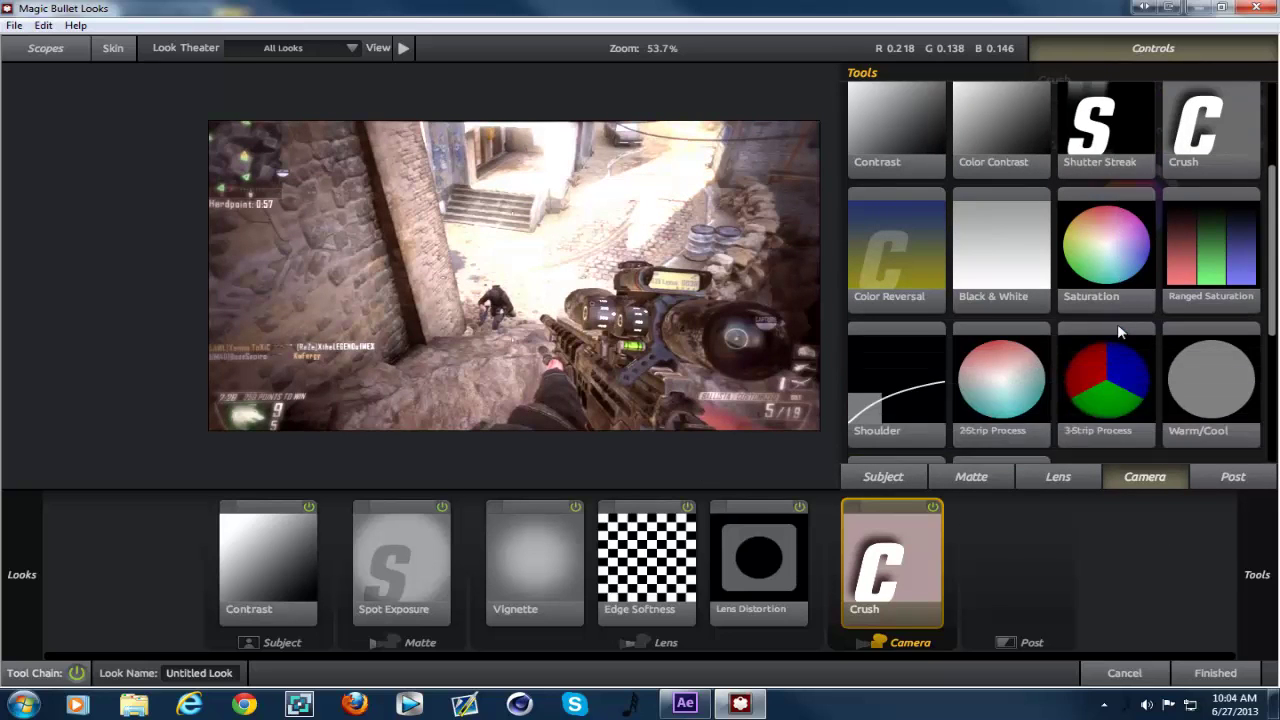
scroll(1118, 330, down, 3)
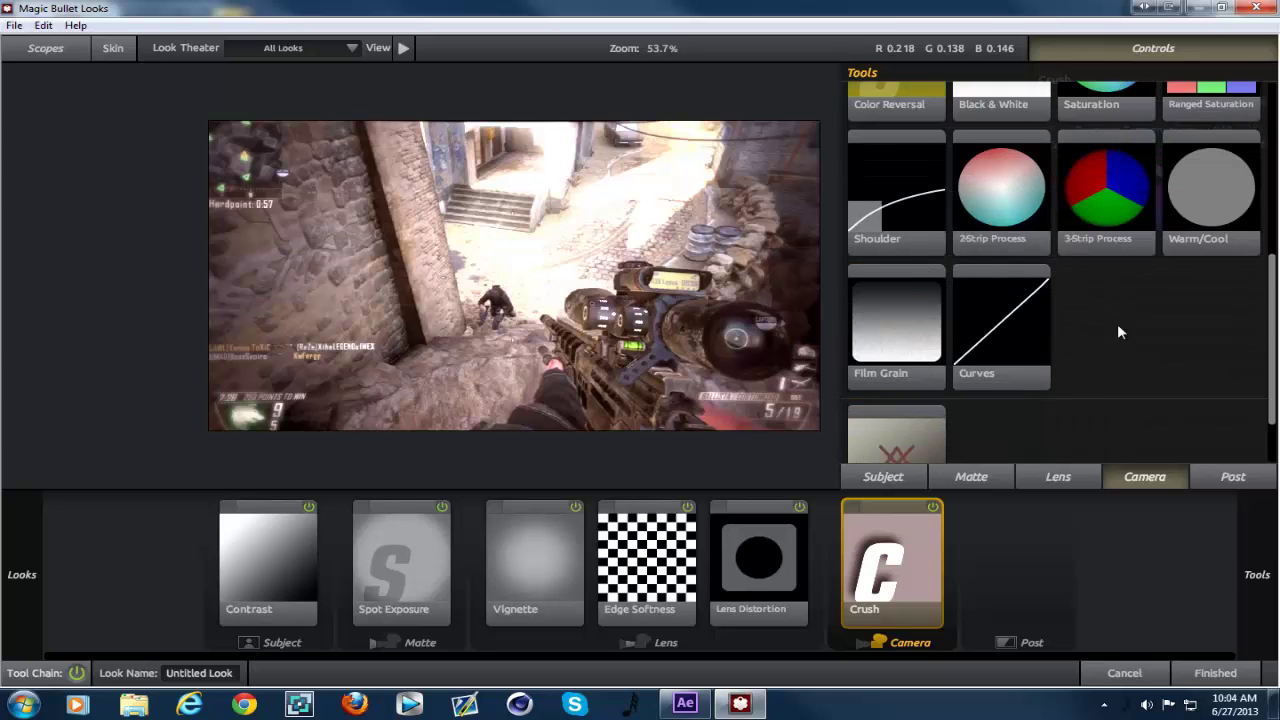
scroll(1052, 333, up, 5)
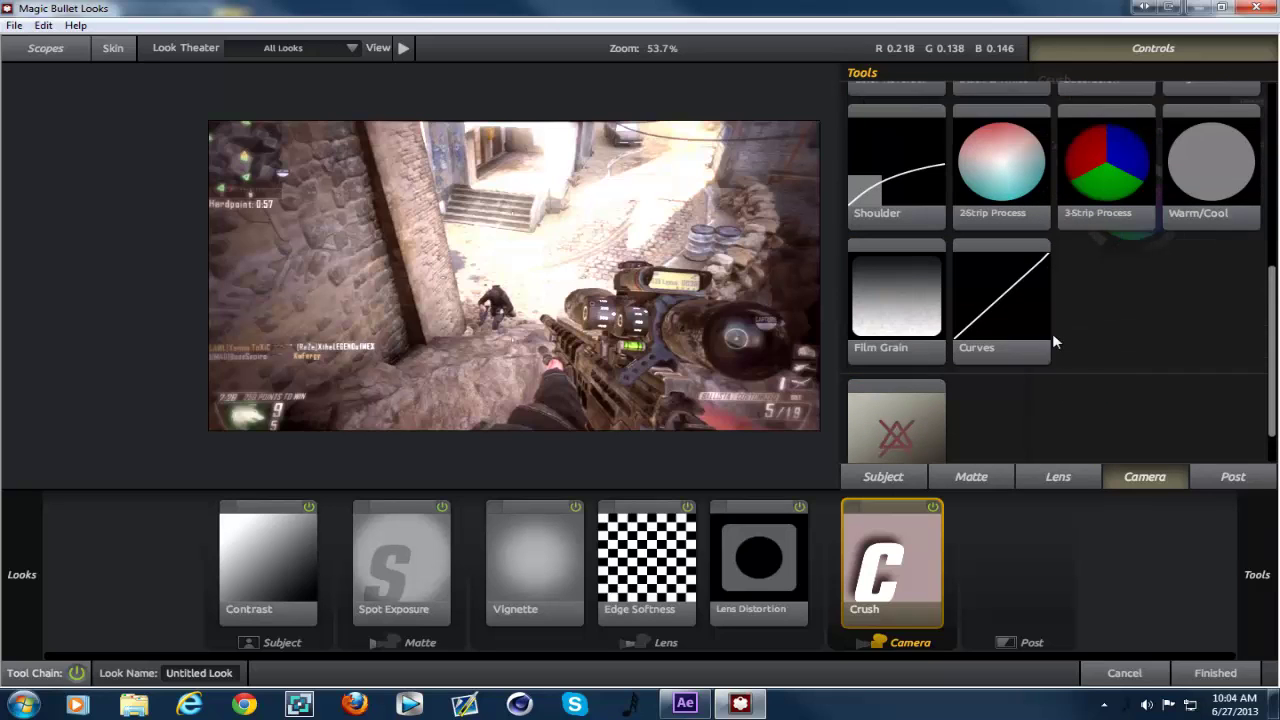
scroll(1052, 333, up, 2)
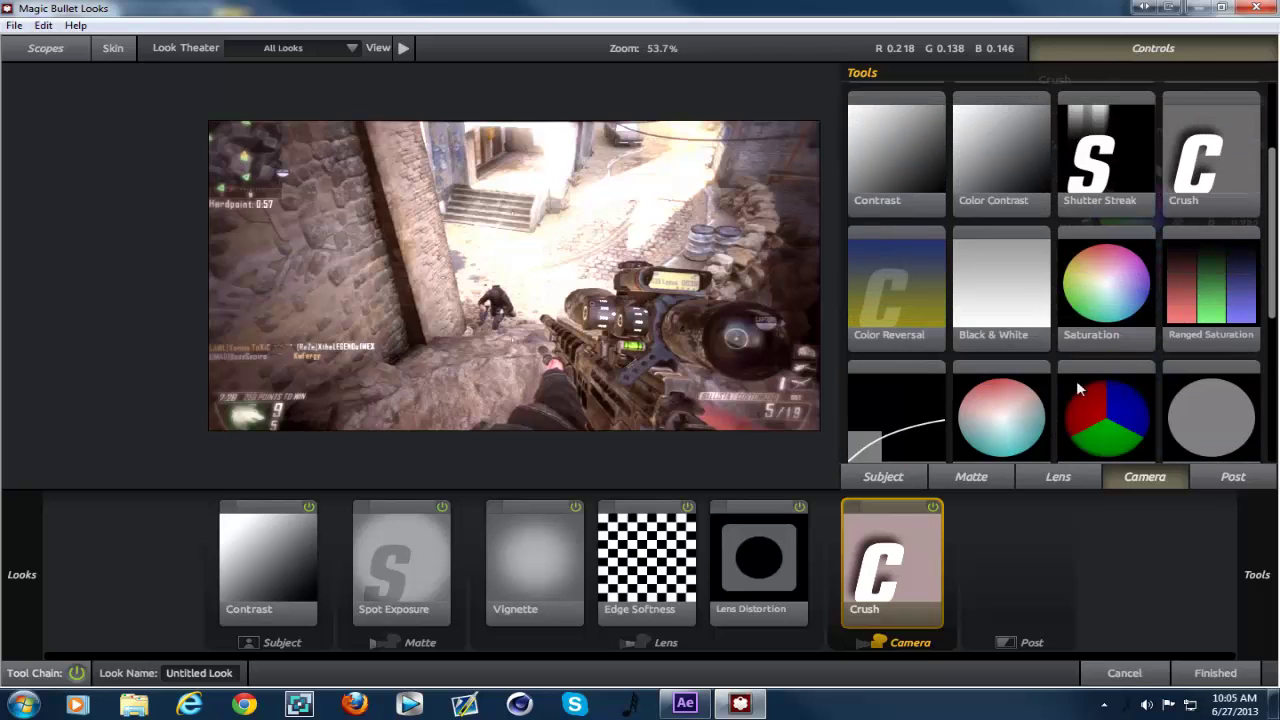
click(1232, 477)
scroll(1083, 396, up, 3)
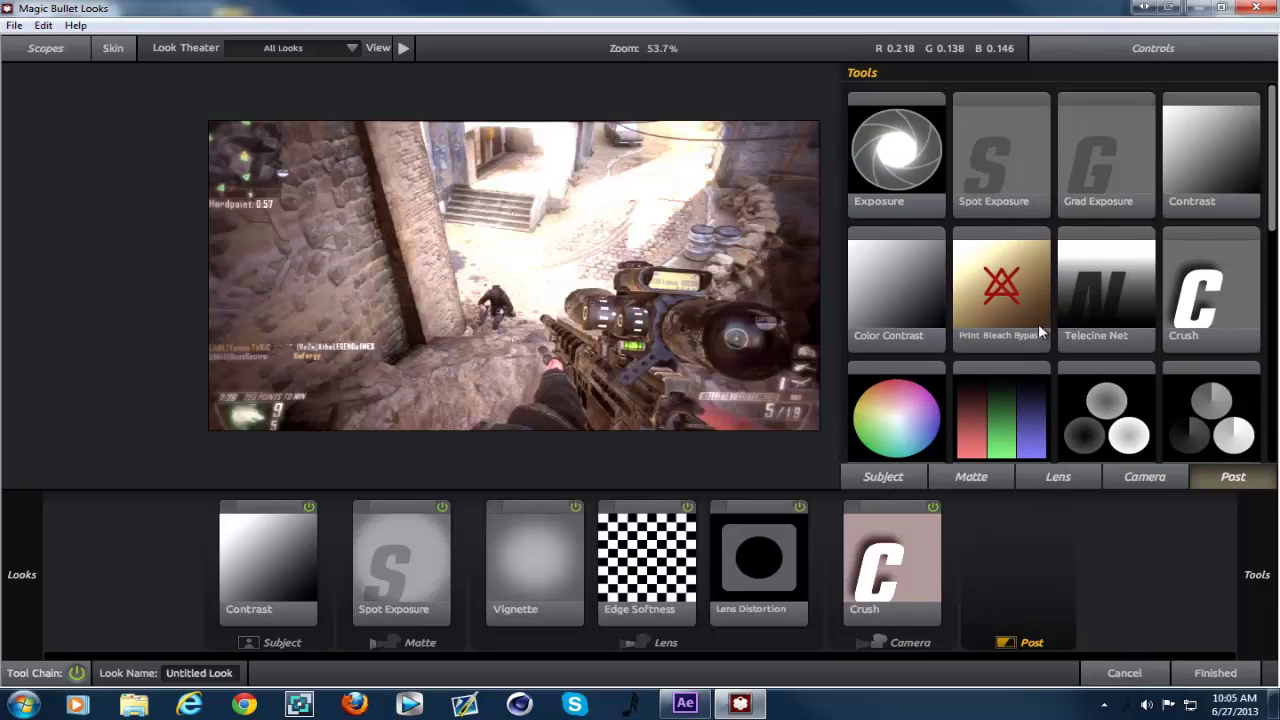
scroll(1039, 326, down, 1)
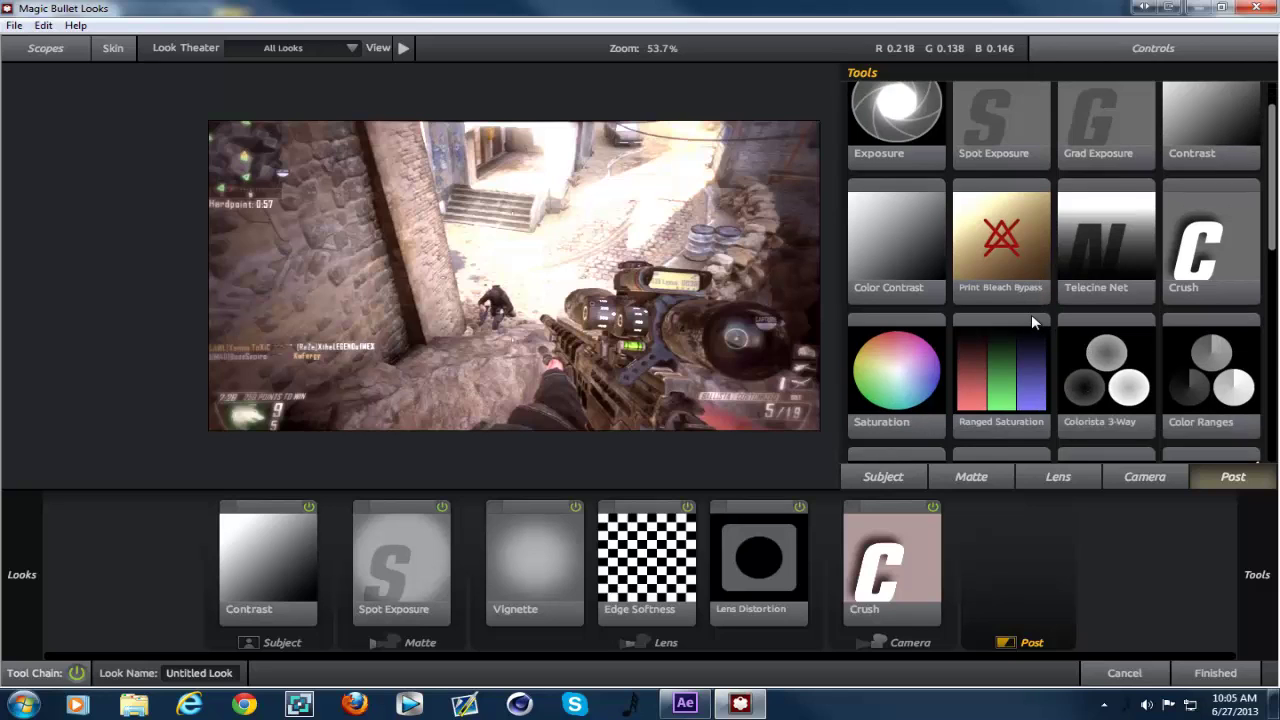
scroll(1031, 314, down, 1)
click(1145, 479)
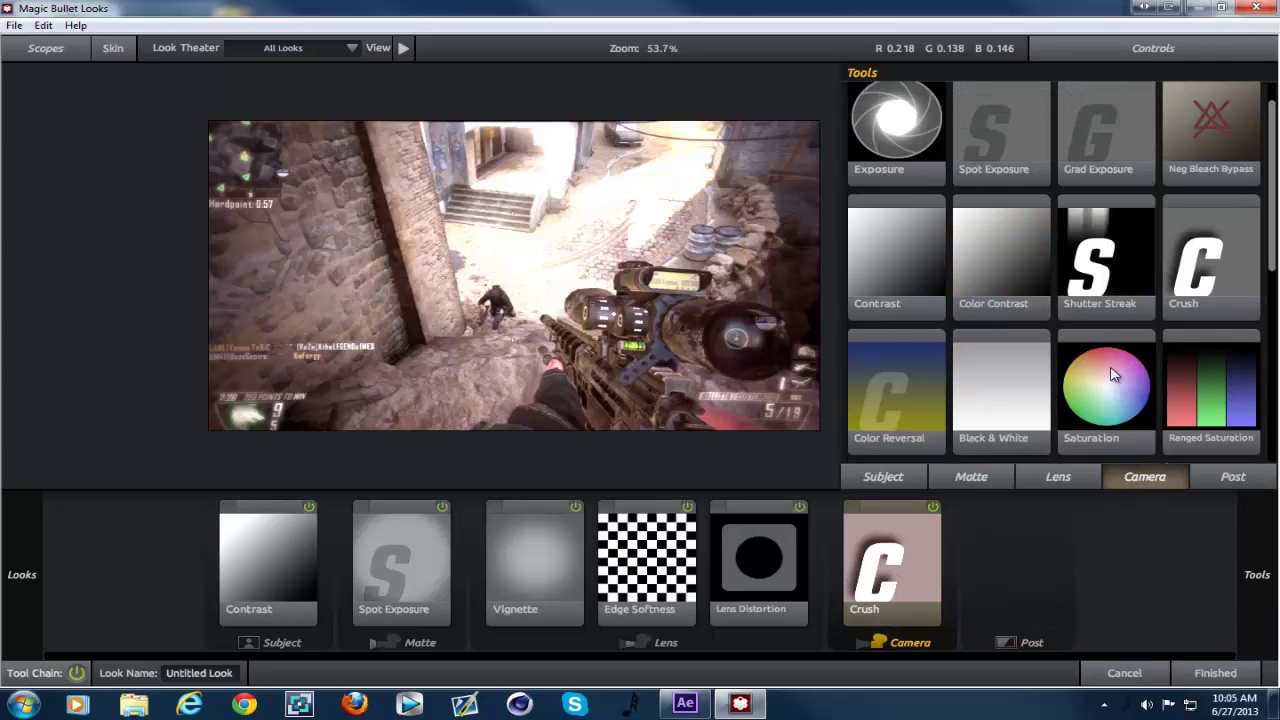
scroll(1110, 370, up, 1)
drag(1232, 158, 956, 580)
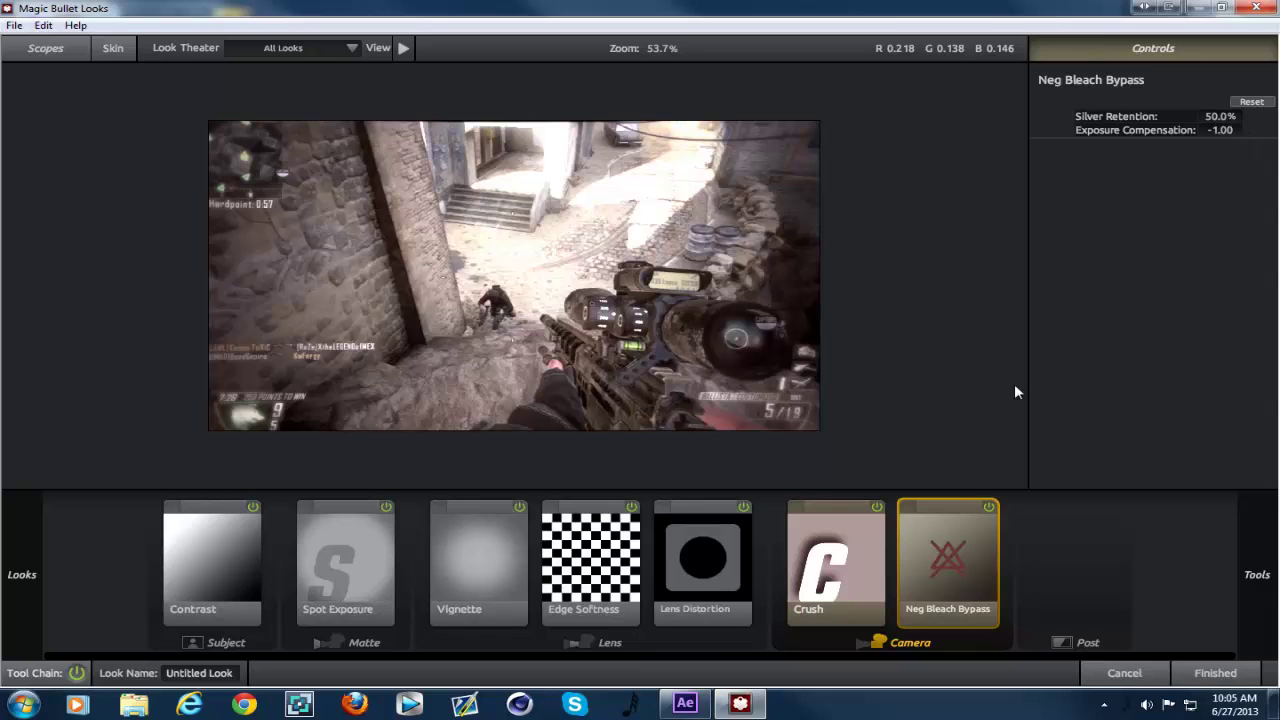
- Toggle the Neg Bleach Bypass tool off and on to compare its effect on the image
click(988, 508)
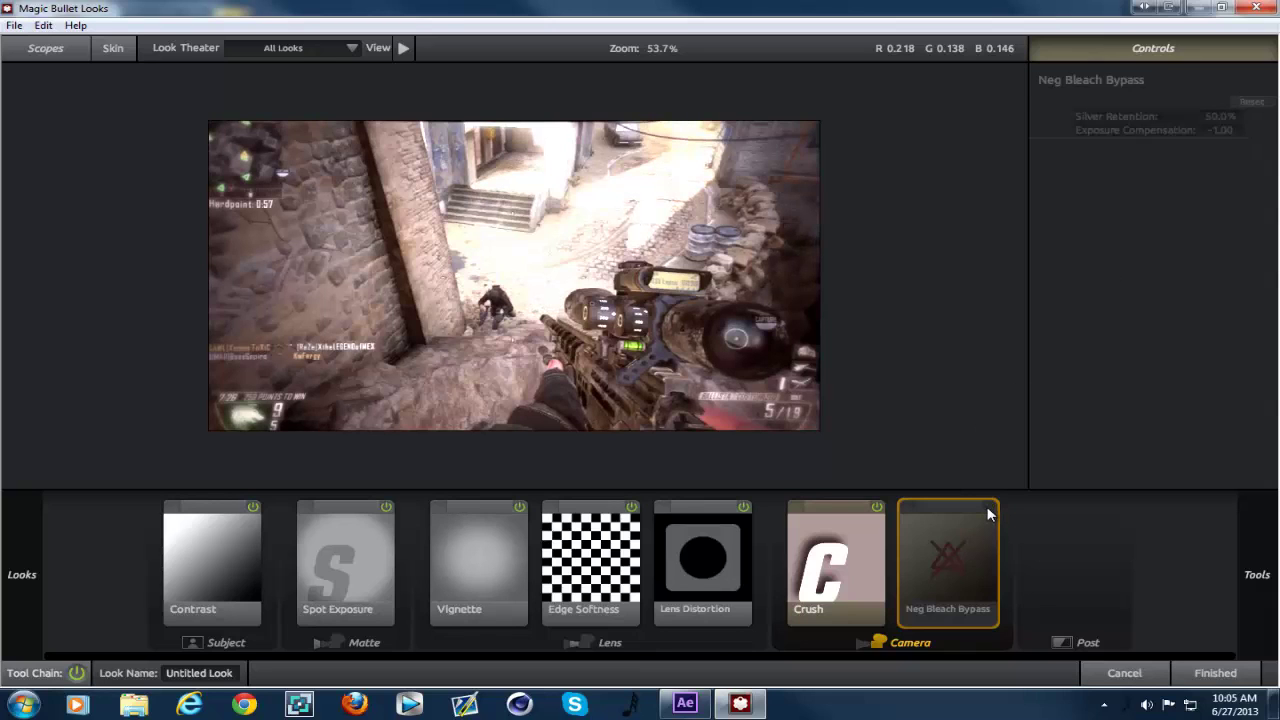
click(988, 508)
click(988, 508)
click(988, 508)
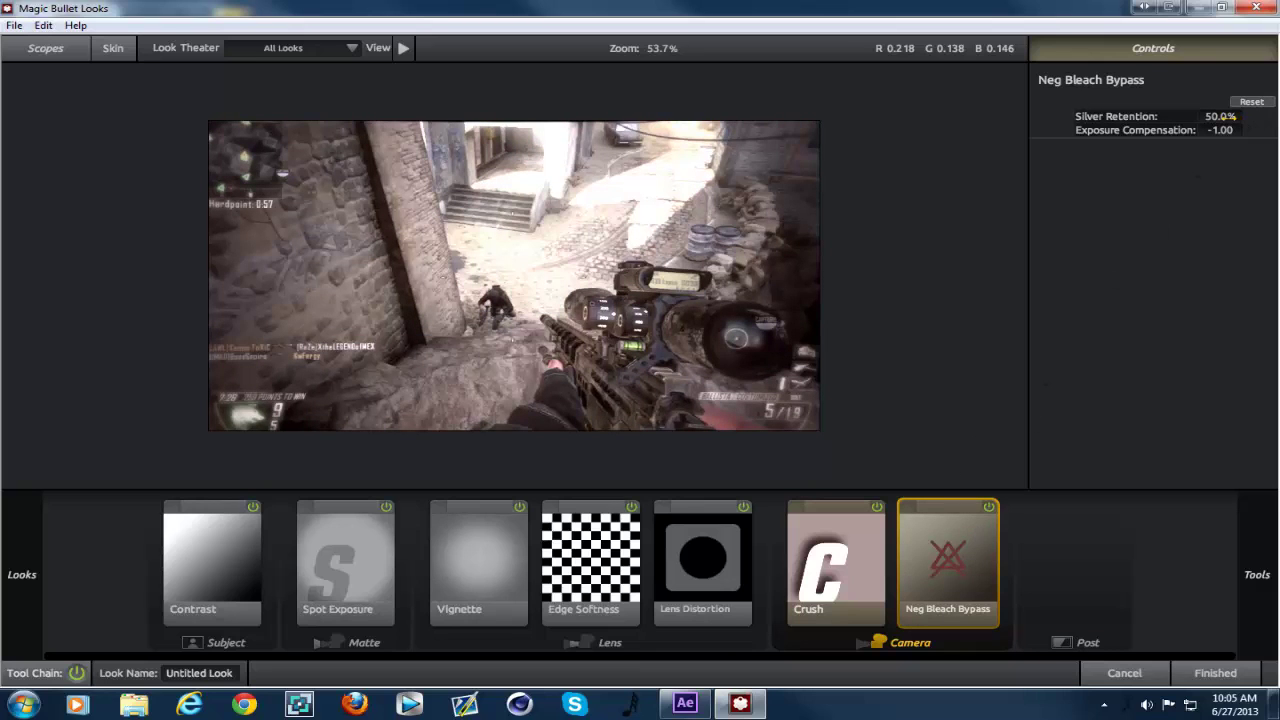
- Set the Neg Bleach Bypass tool's silver retention to 8.0% and its exposure compensation to -0.20
drag(1228, 116, 1128, 140)
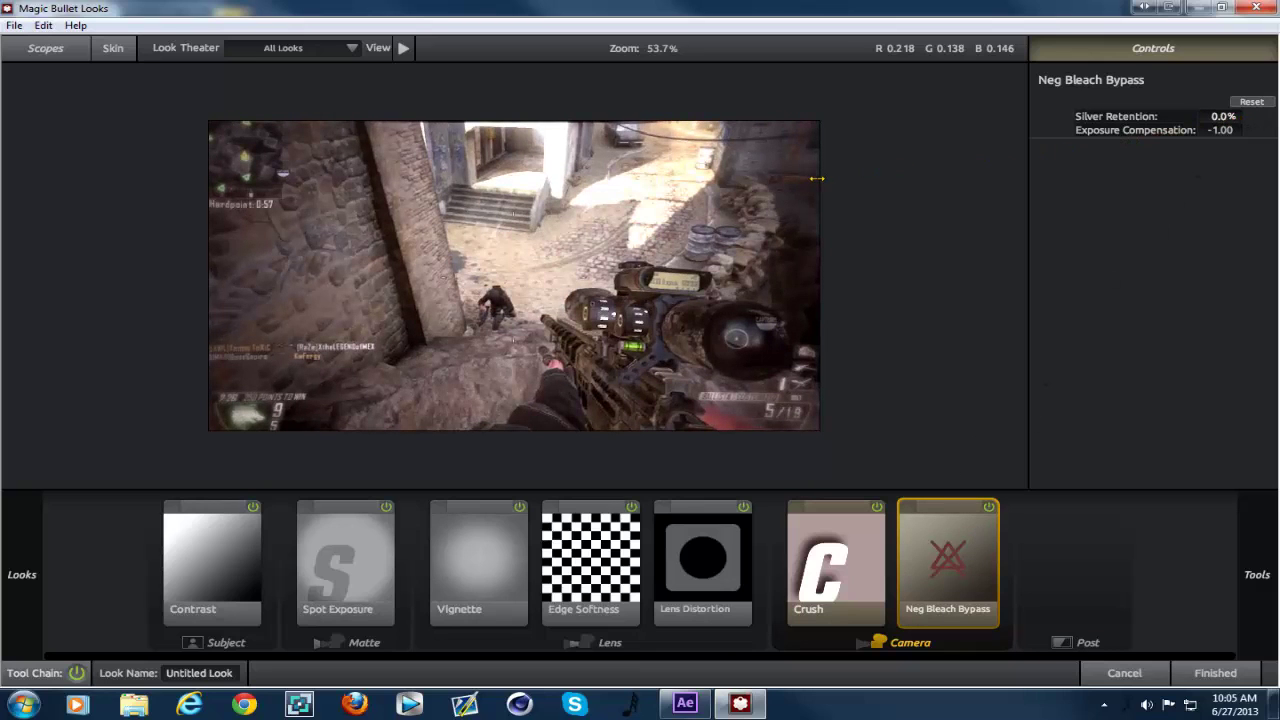
drag(817, 178, 821, 183)
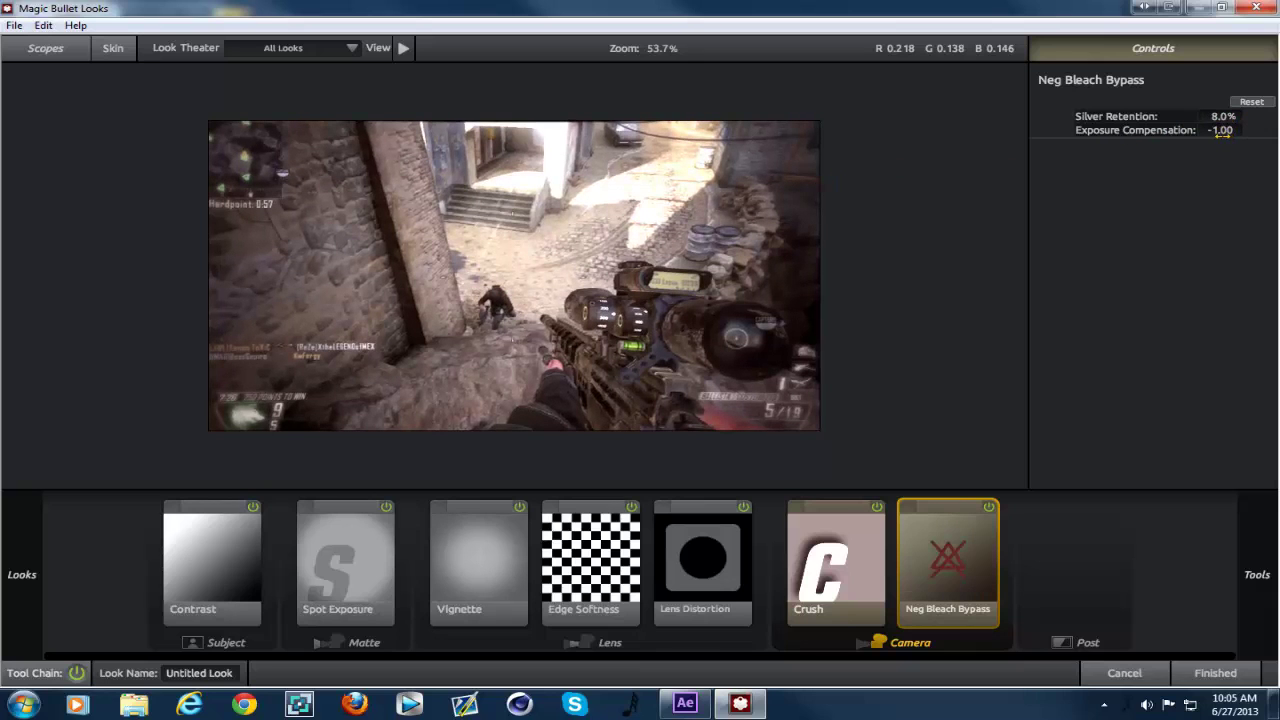
mouse_move(1222, 133)
mouse_down()
mouse_move(1245, 142)
mouse_move(1178, 150)
mouse_move(1236, 152)
mouse_move(1220, 152)
mouse_up()
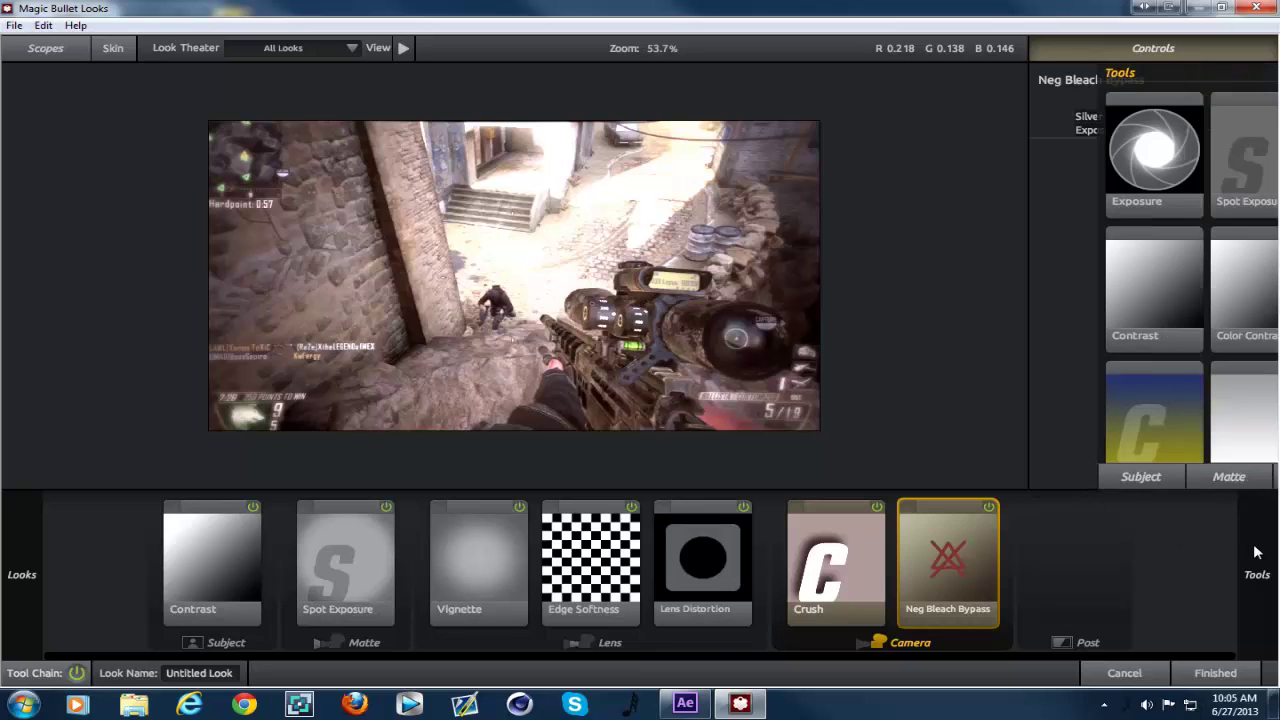
- Add the Curves tool to the Post stage
click(1240, 478)
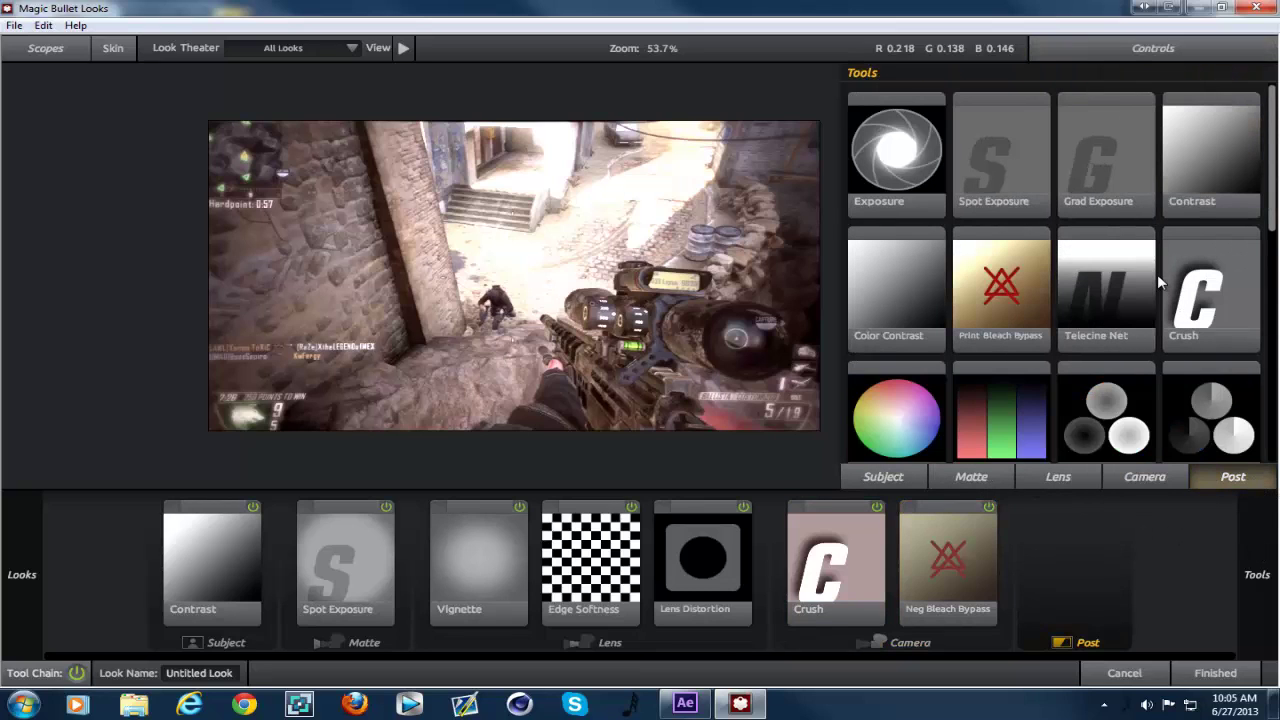
scroll(1157, 274, down, 2)
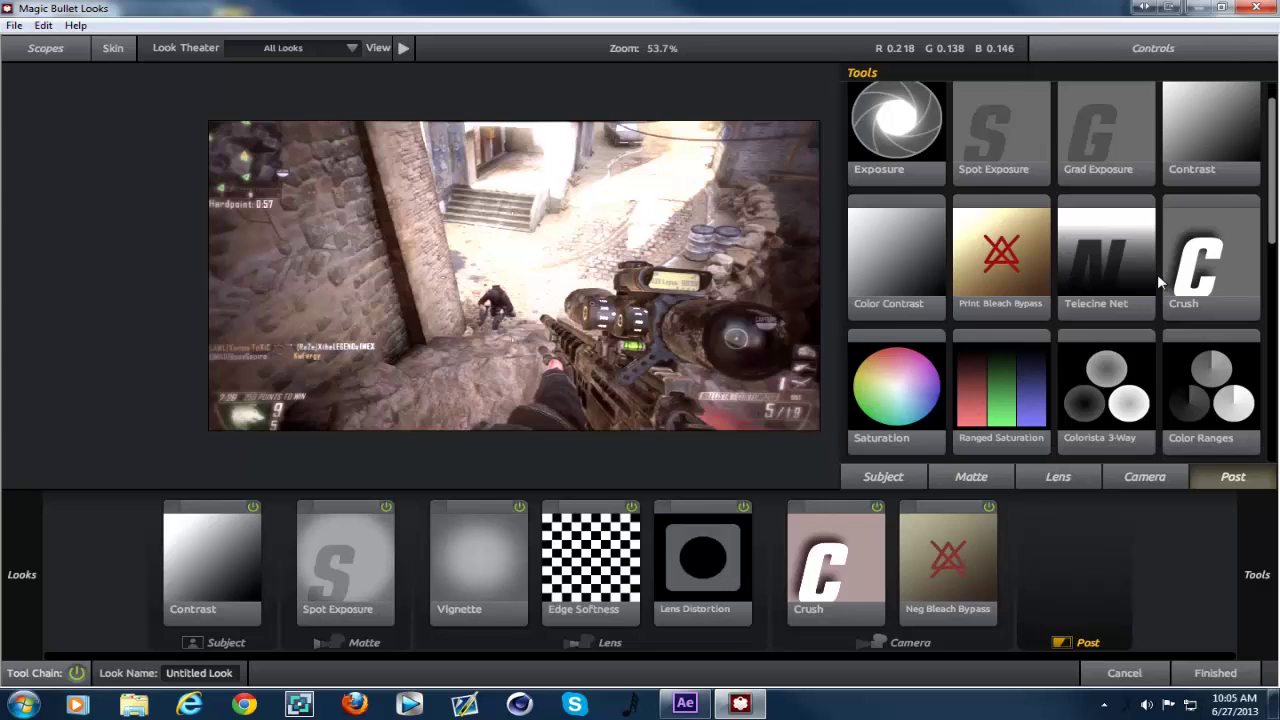
scroll(1157, 274, down, 5)
scroll(1157, 274, down, 5)
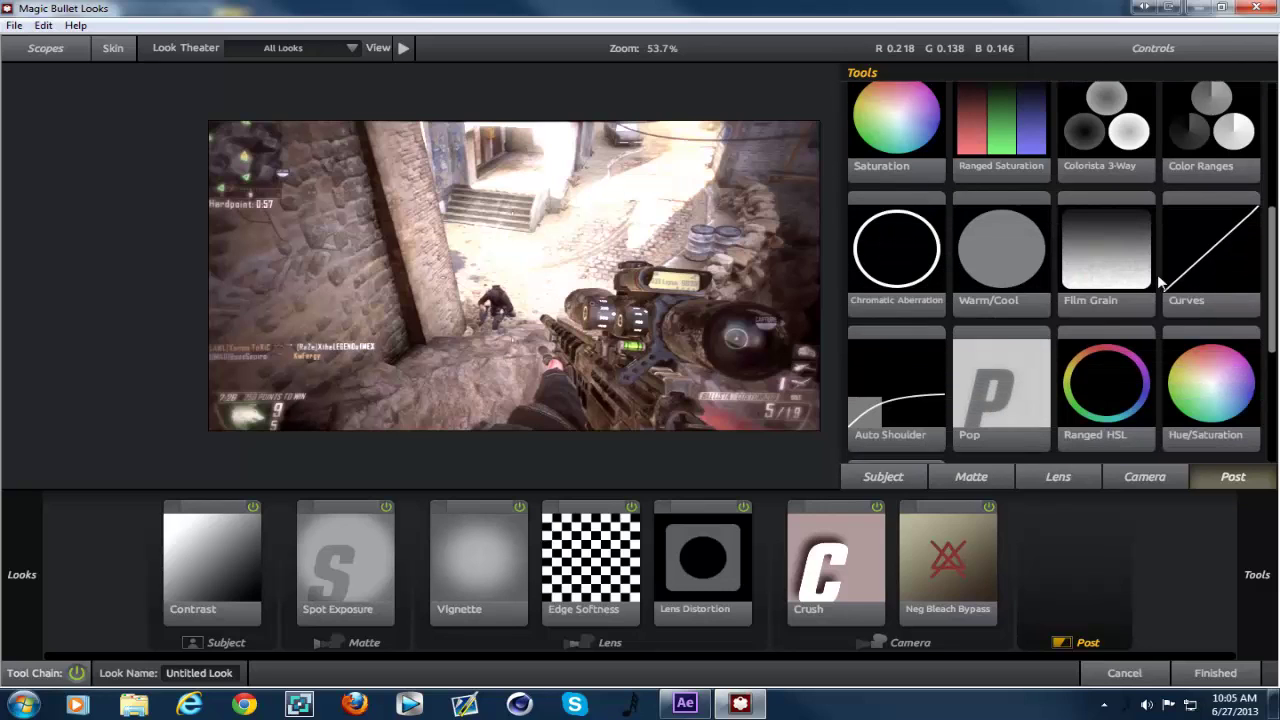
scroll(1157, 274, down, 3)
scroll(1157, 274, up, 12)
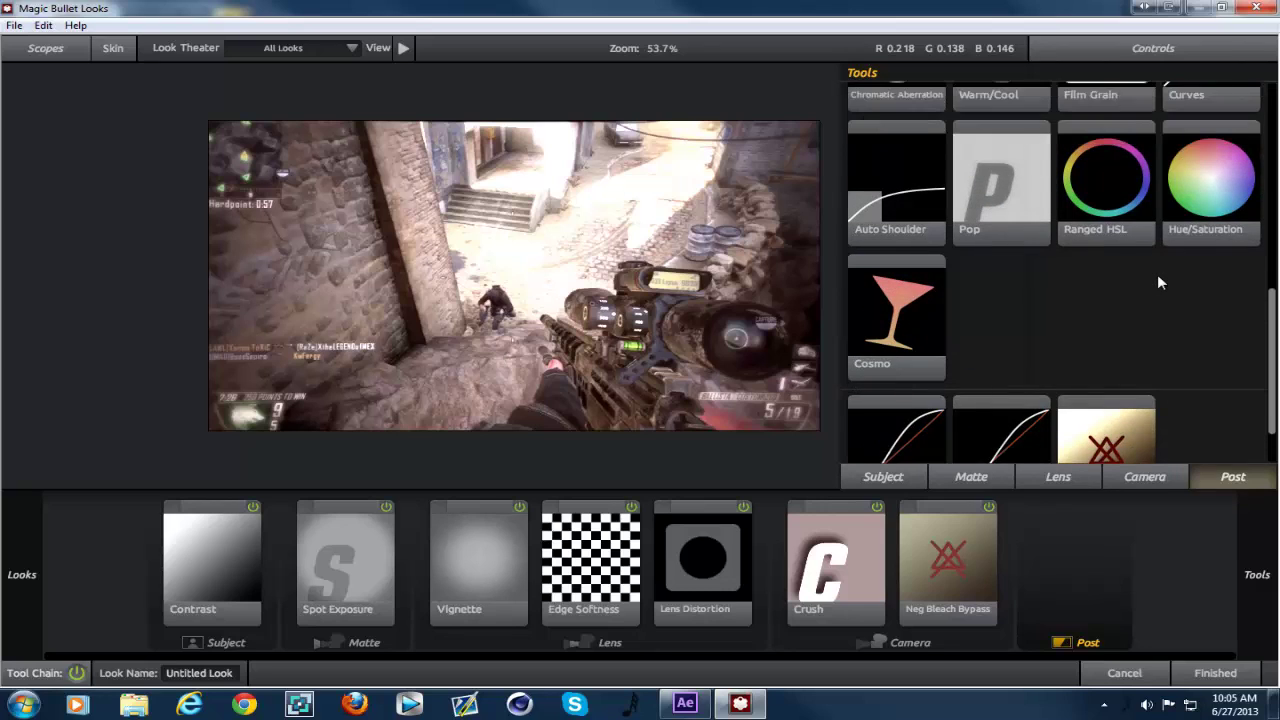
scroll(1141, 278, up, 2)
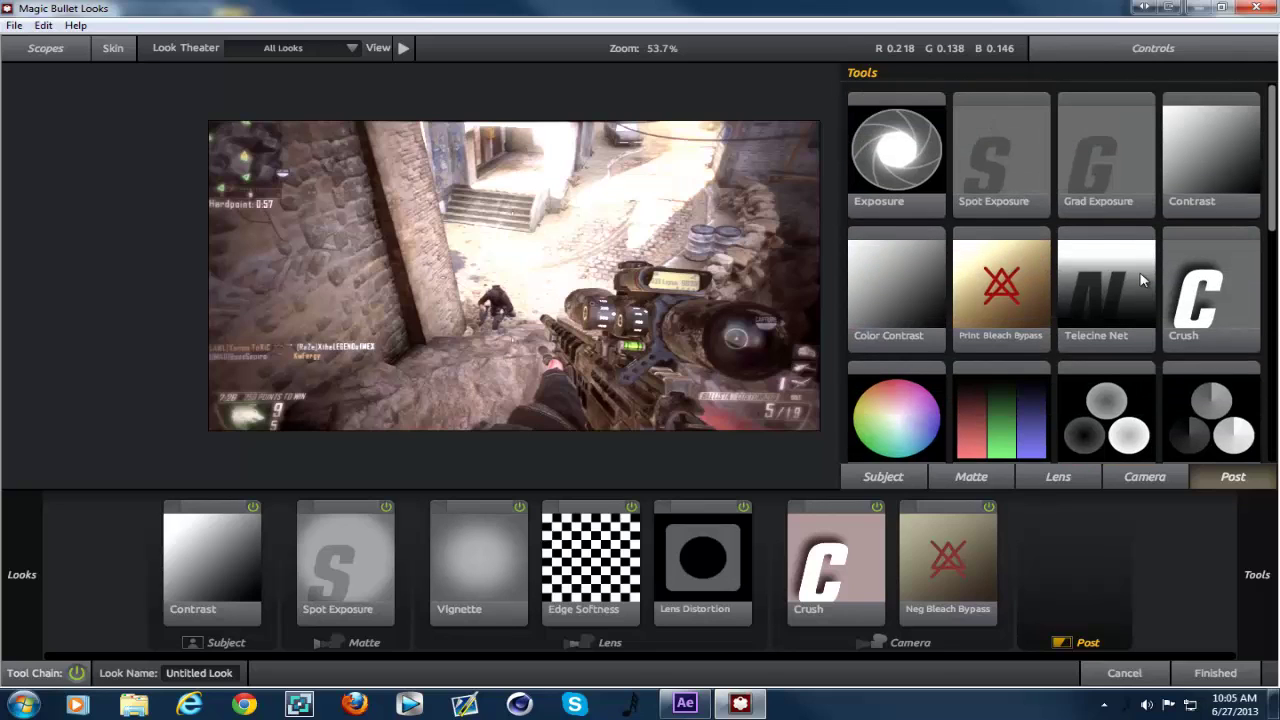
scroll(1100, 260, down, 5)
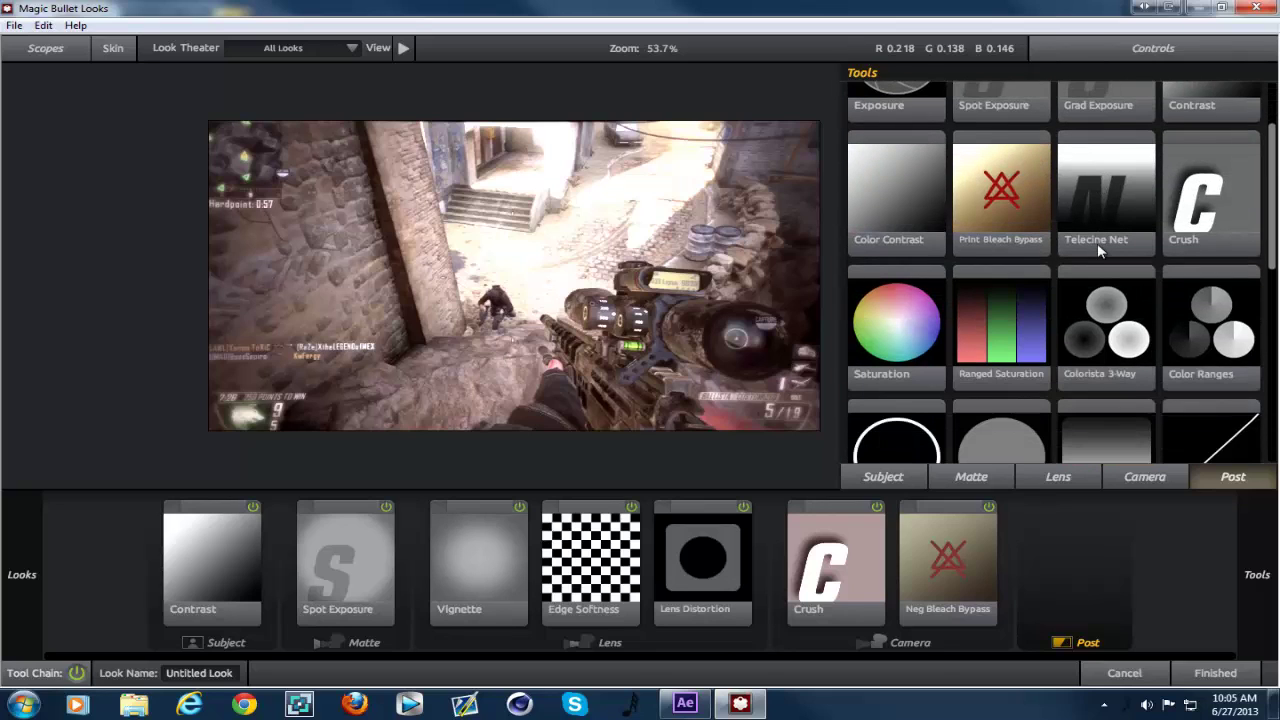
scroll(1097, 243, down, 1)
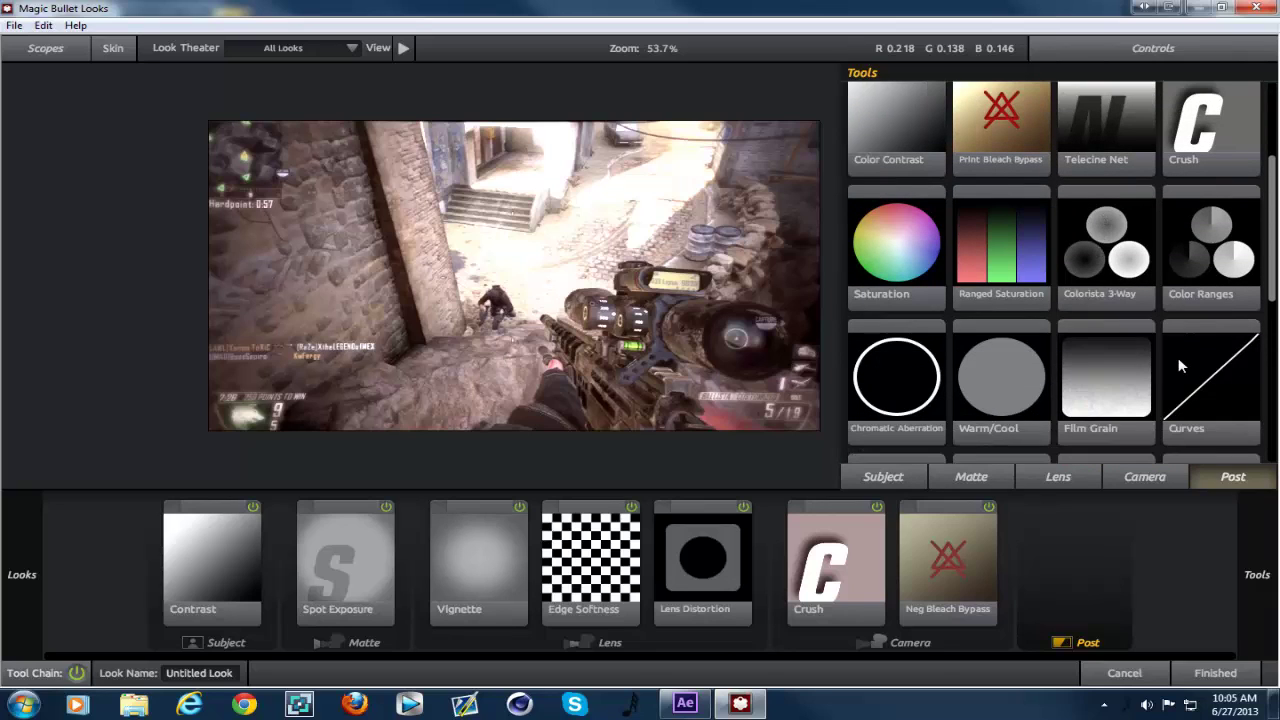
drag(1200, 378, 1042, 568)
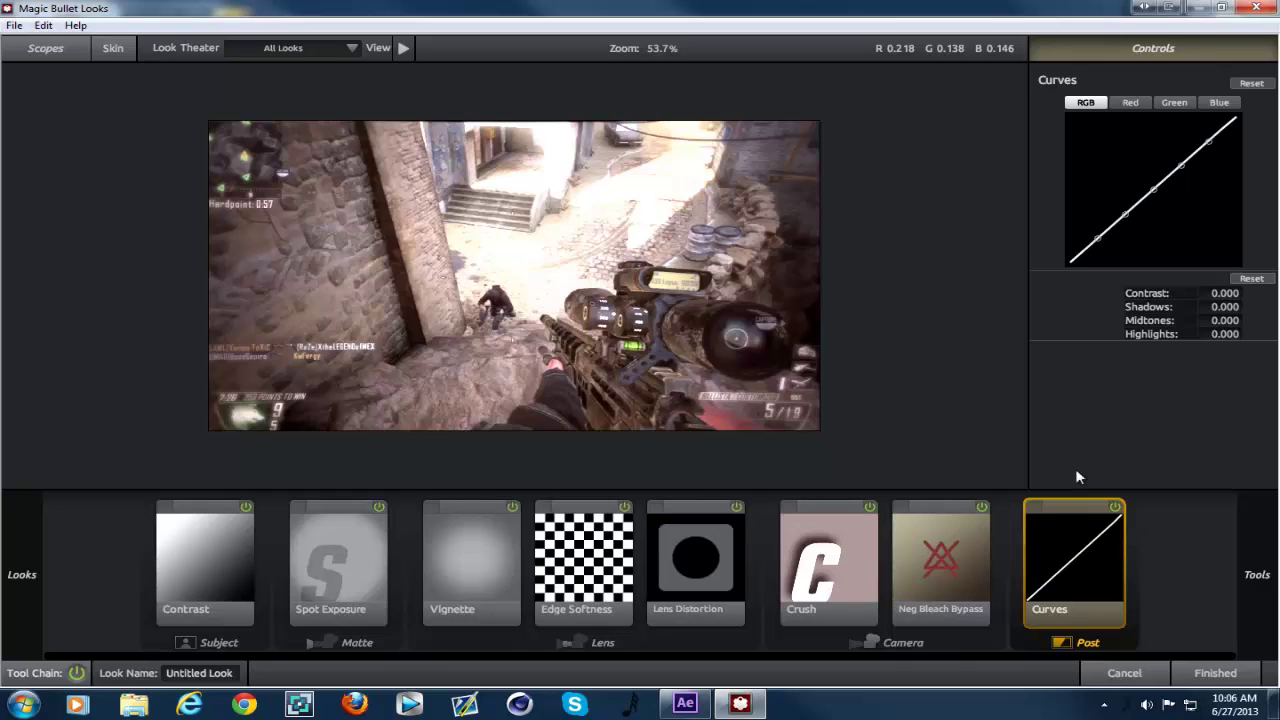
- On the red curve, raise the highlight point slightly and lower the shadow point slightly
click(1118, 103)
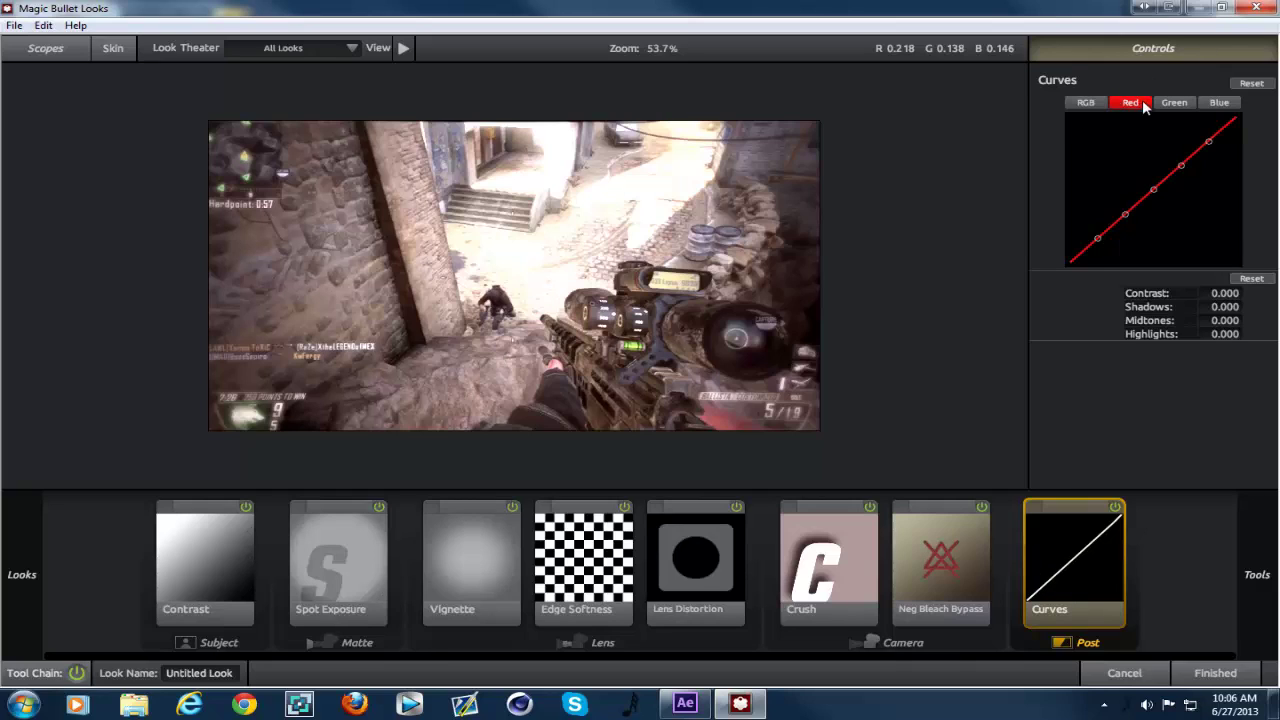
drag(1206, 134, 1208, 118)
drag(1157, 48, 1157, 6)
drag(1106, 243, 1112, 247)
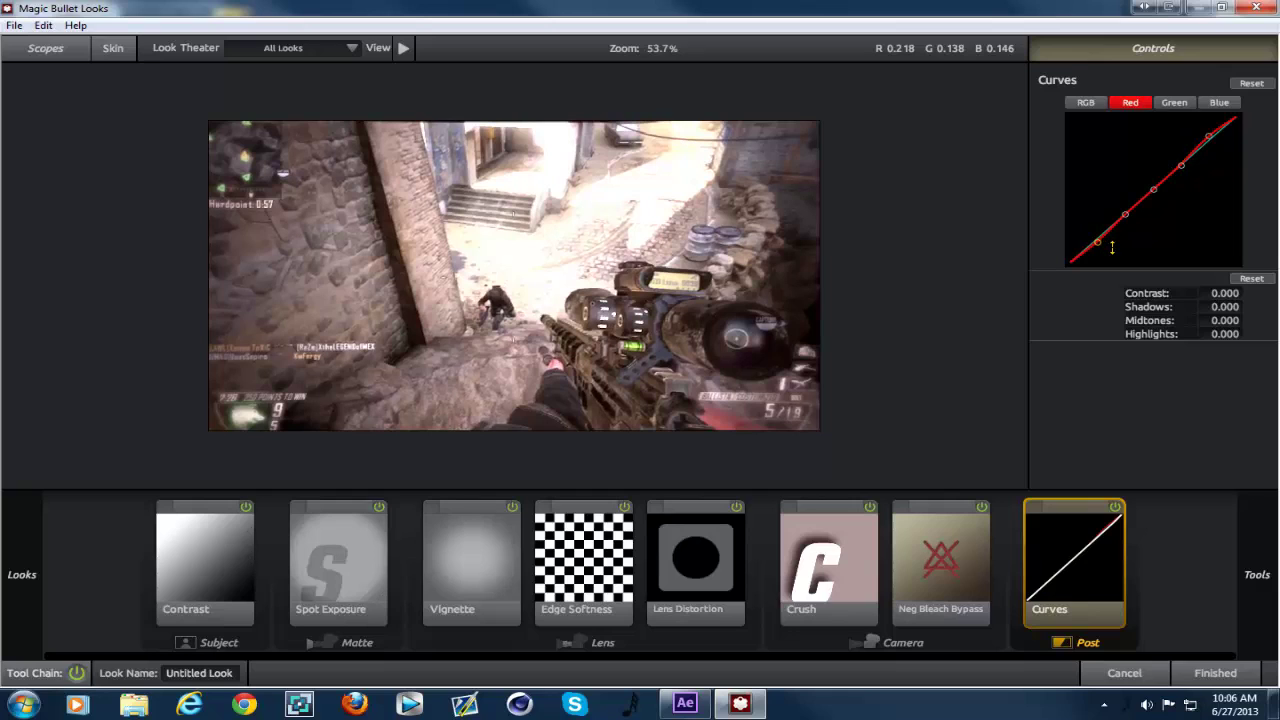
- Raise the green curve's highlight point slightly, then lower the blue curve's highlight point and raise its shadow point slightly
click(1178, 104)
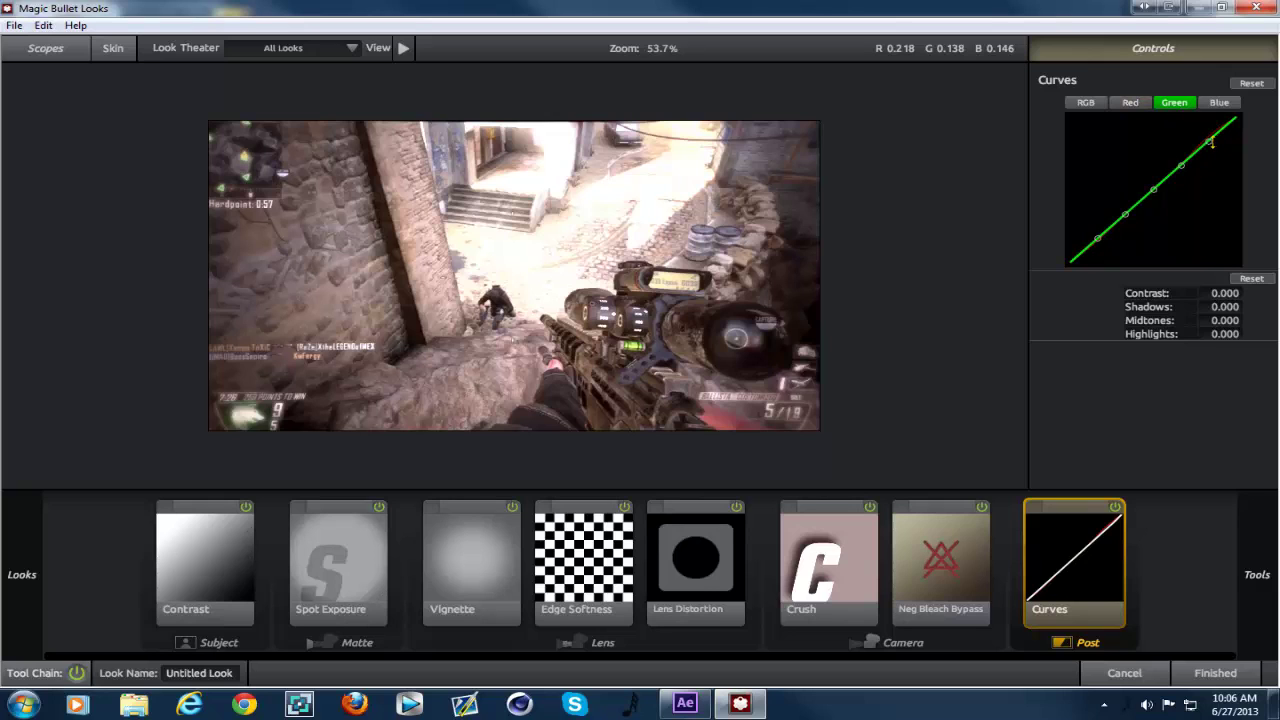
mouse_move(1210, 142)
mouse_down()
mouse_move(1208, 214)
mouse_move(1208, 120)
mouse_move(1209, 139)
mouse_up()
click(1218, 102)
drag(1209, 140, 1266, 263)
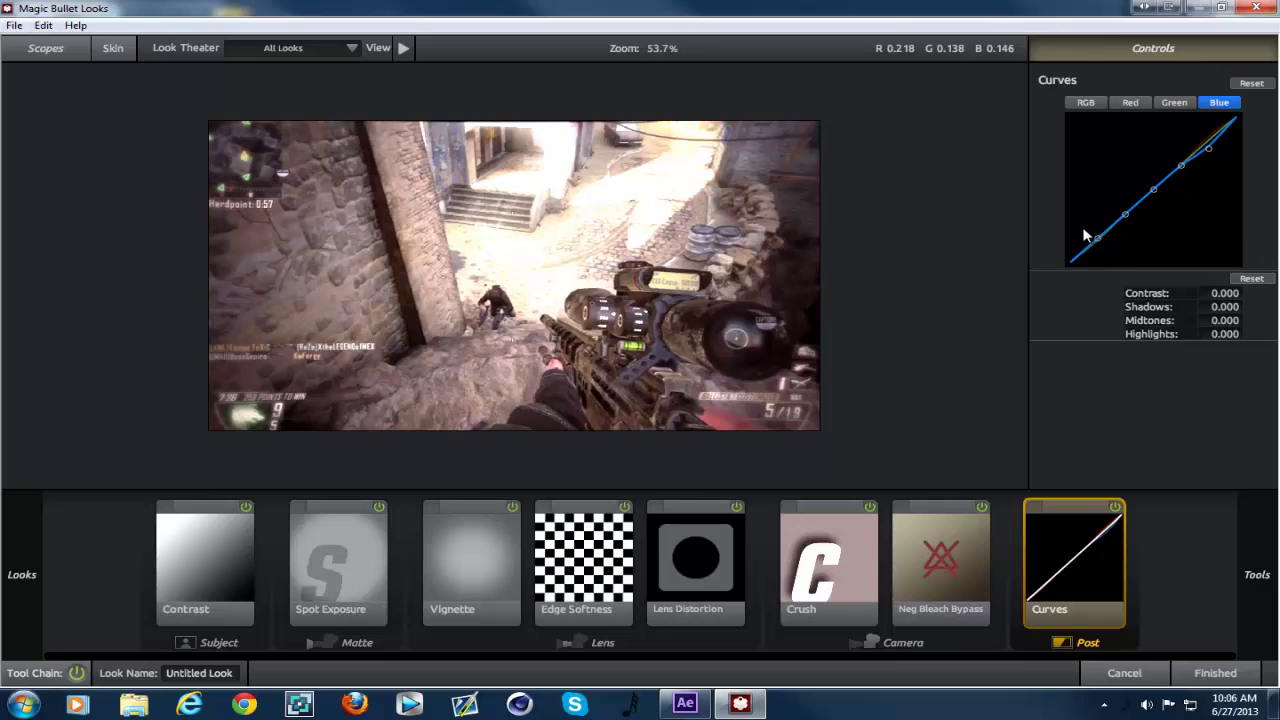
drag(1097, 238, 1062, 229)
- Toggle the Curves tool off and on repeatedly to compare the image with and without it
click(1116, 509)
click(1116, 509)
click(1116, 509)
click(1116, 509)
click(1116, 509)
click(1116, 509)
click(1116, 509)
click(1116, 509)
- Recheck the Neg Bleach Bypass tool's contribution by switching it off and on, leaving it enabled
click(970, 506)
click(981, 506)
click(981, 507)
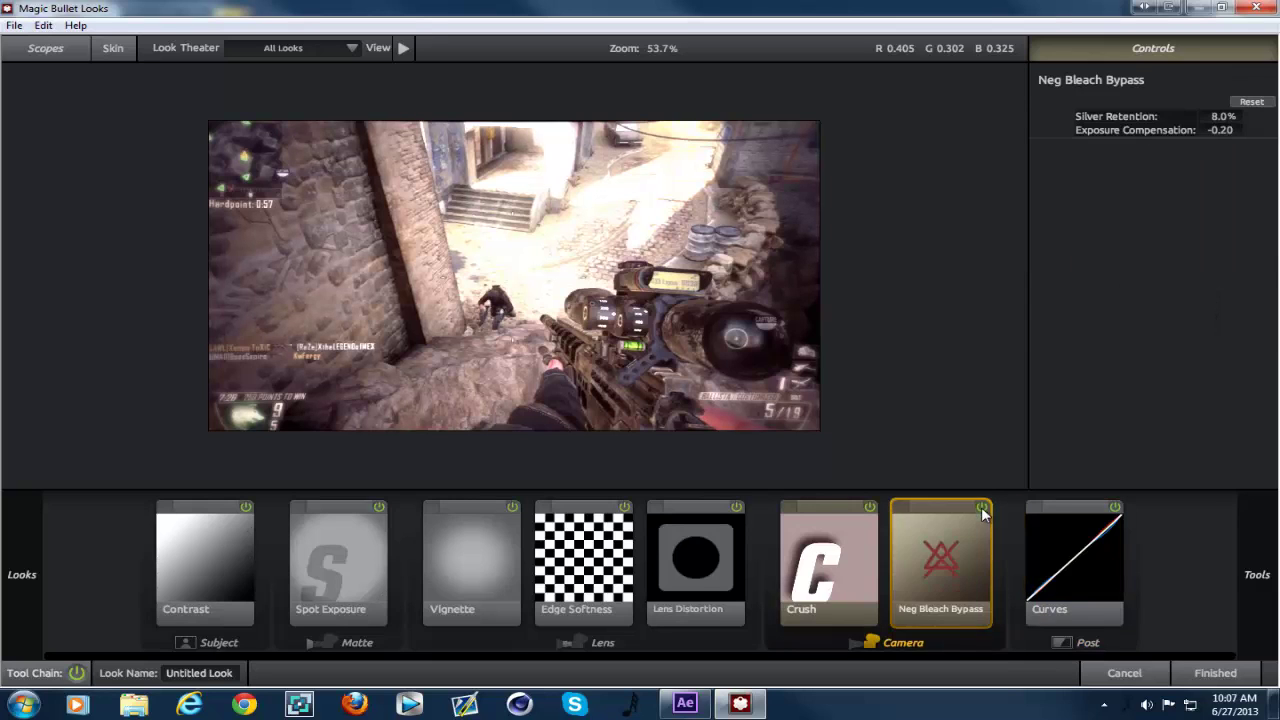
click(981, 507)
click(981, 507)
- Toggle the Crush tool off and on to compare its effect, leaving it enabled
click(869, 508)
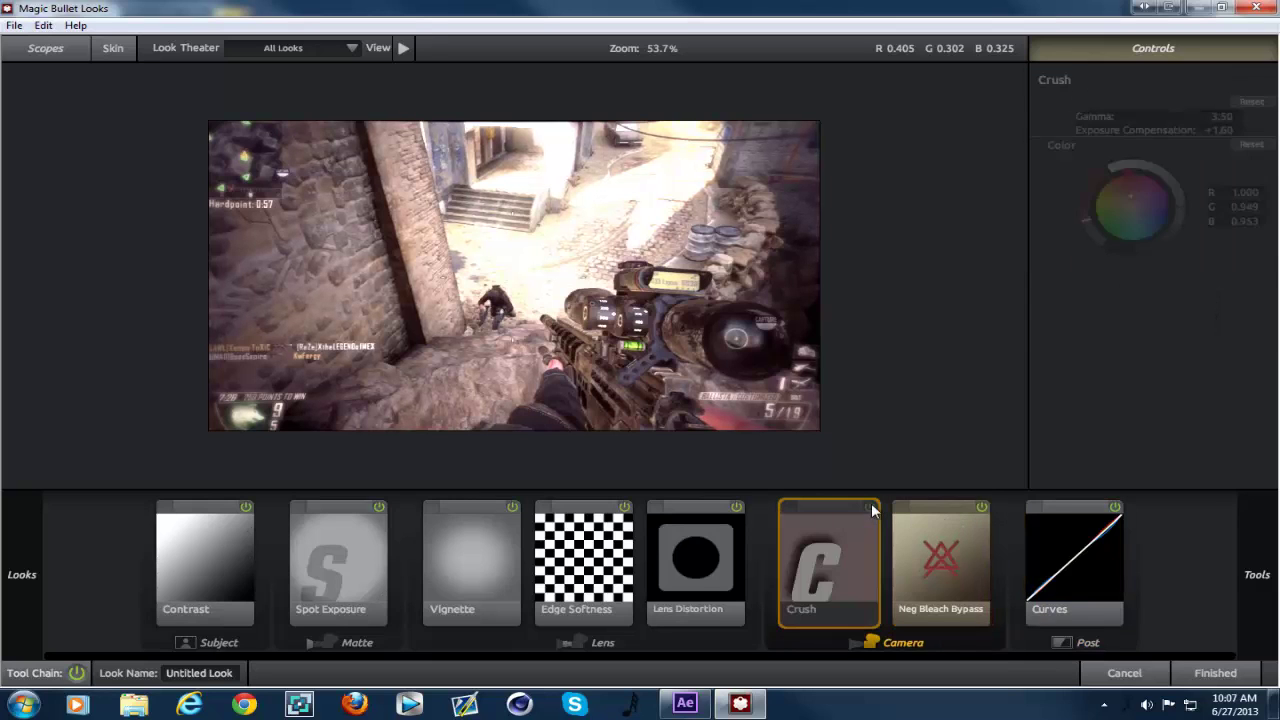
click(872, 509)
click(870, 507)
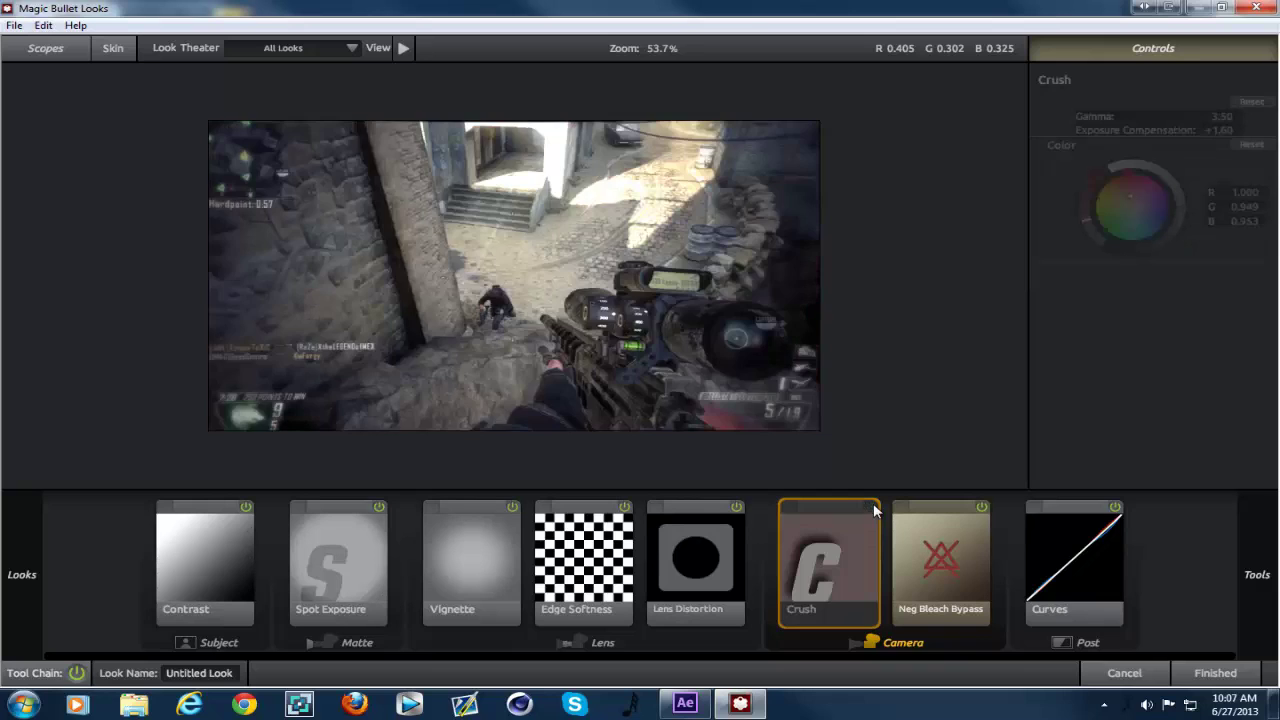
click(870, 507)
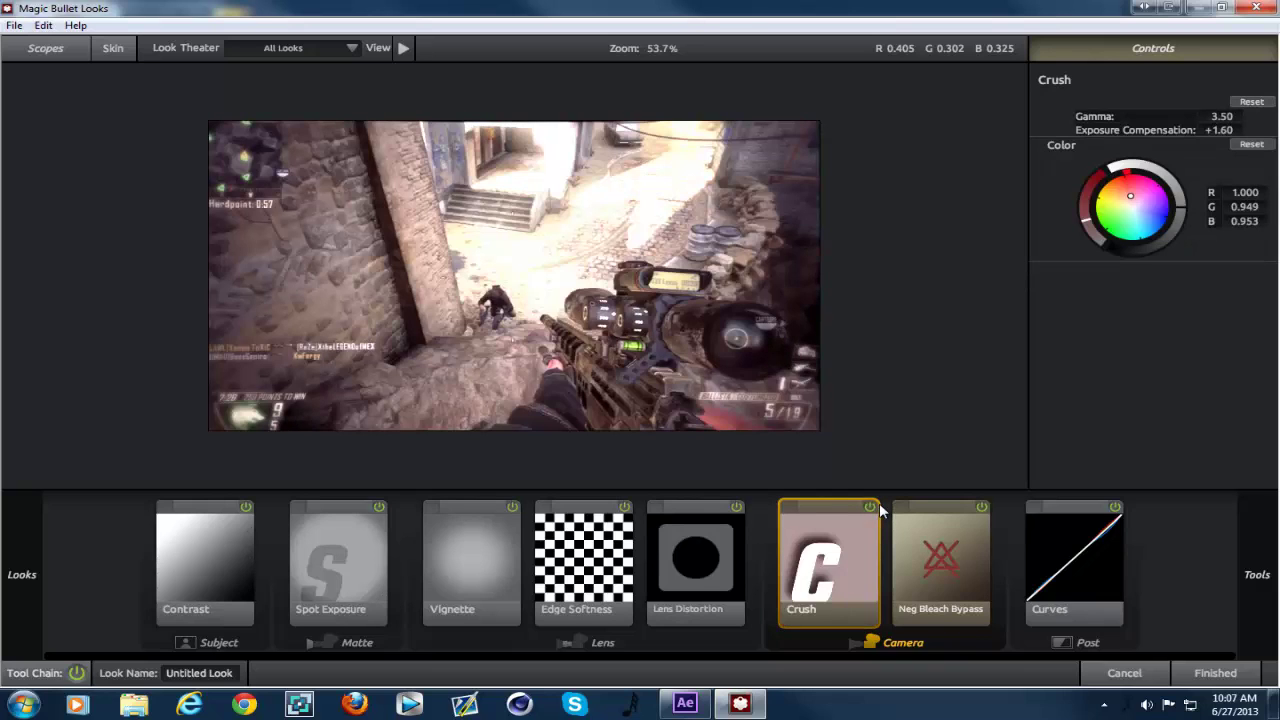
click(870, 508)
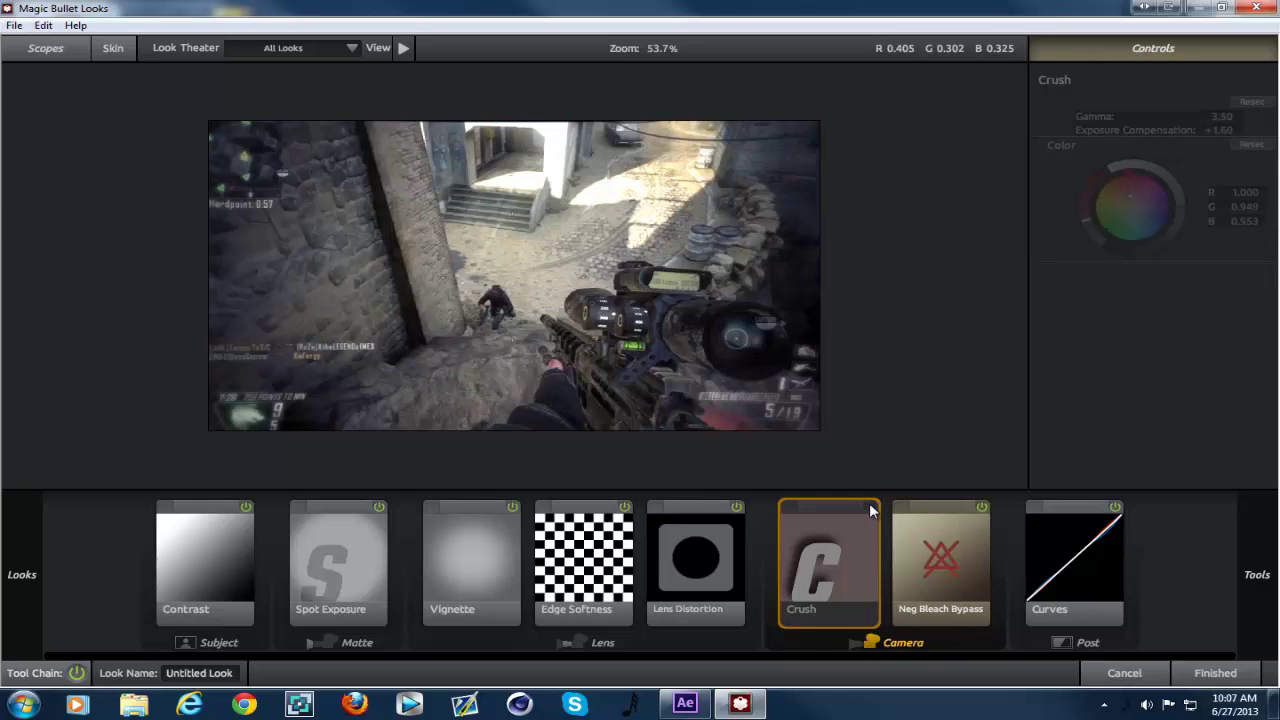
click(870, 508)
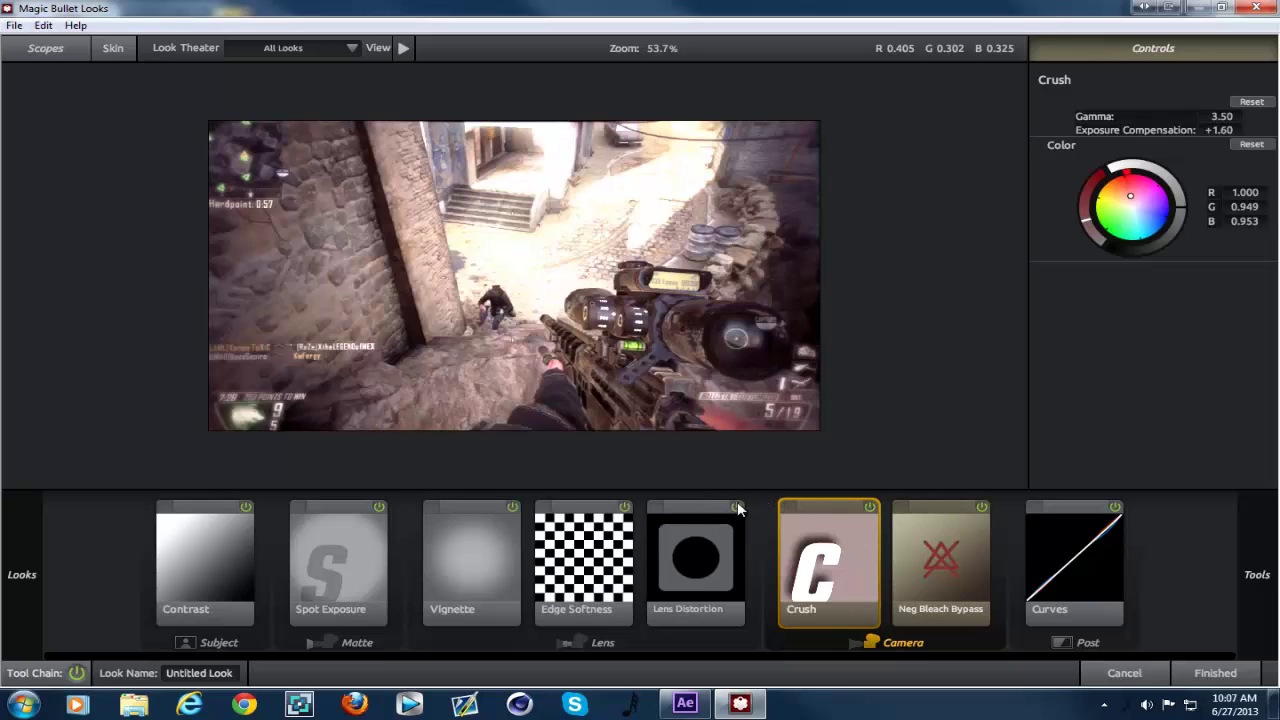
- Toggle the Lens Distortion tool off and on to compare its effect, leaving it enabled
click(736, 507)
click(737, 505)
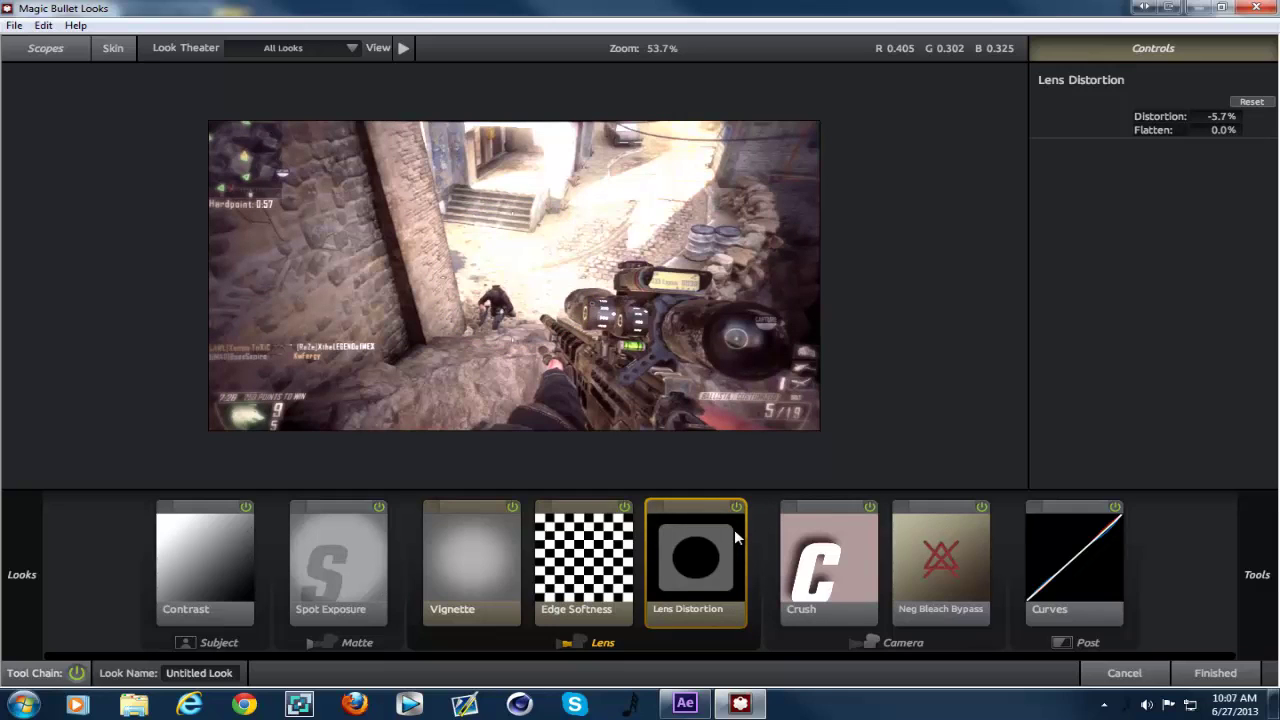
click(737, 506)
click(739, 508)
click(738, 507)
click(738, 507)
- Set the Lens Distortion tool's distortion to +1.4% and open the Edge Softness tool's settings
mouse_move(1222, 116)
mouse_down()
mouse_move(1180, 116)
mouse_move(1242, 116)
mouse_up()
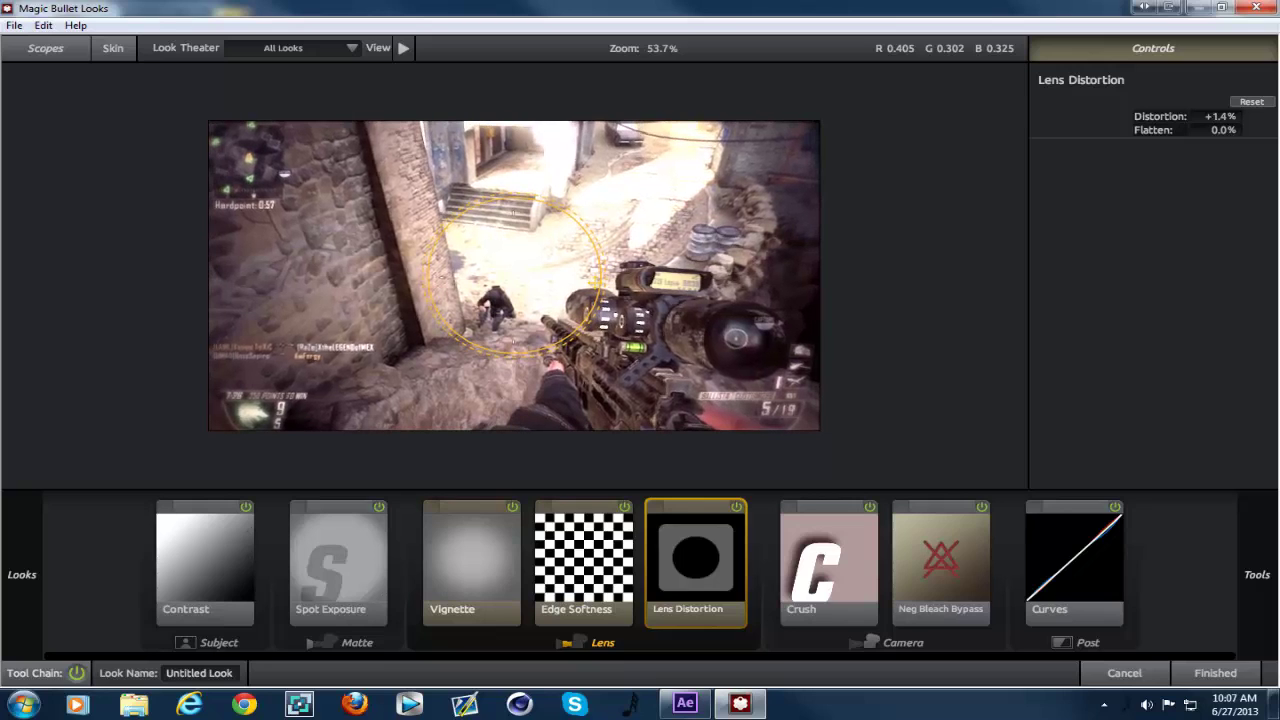
click(569, 598)
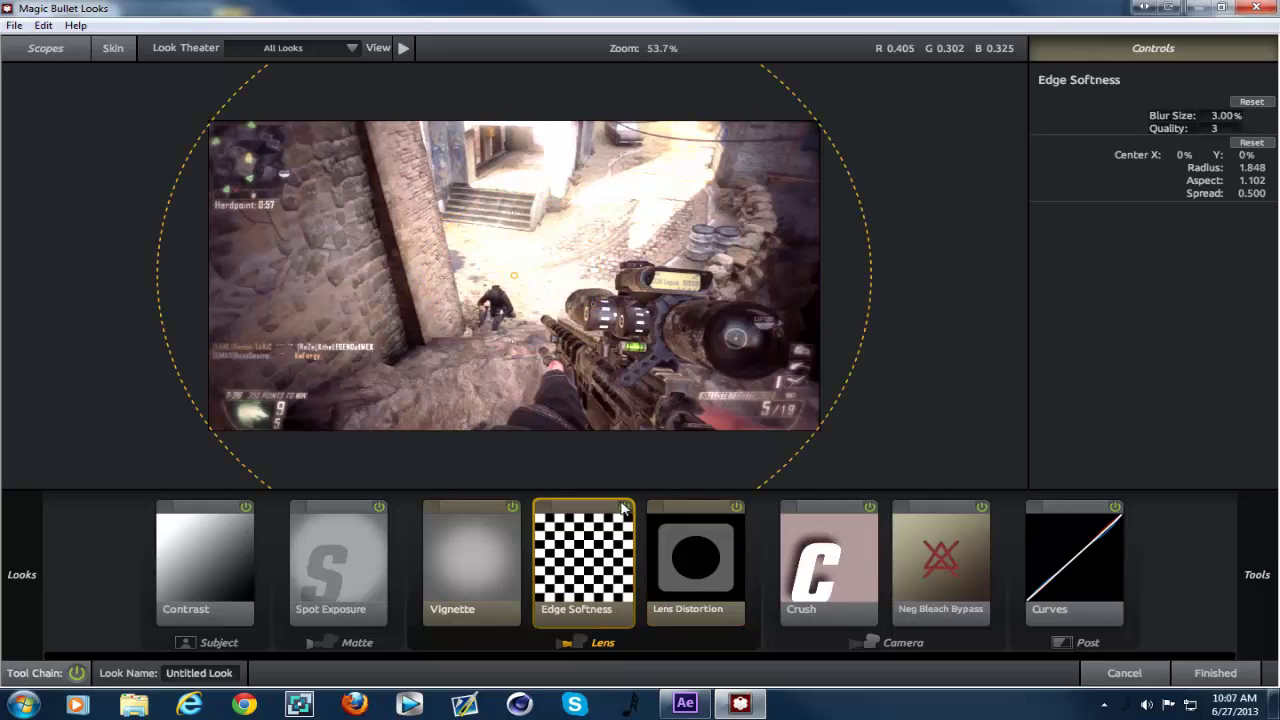
- Toggle the Edge Softness and Vignette tools off and on to compare their effects, leaving both enabled
click(625, 508)
click(625, 508)
click(625, 508)
click(626, 509)
click(512, 509)
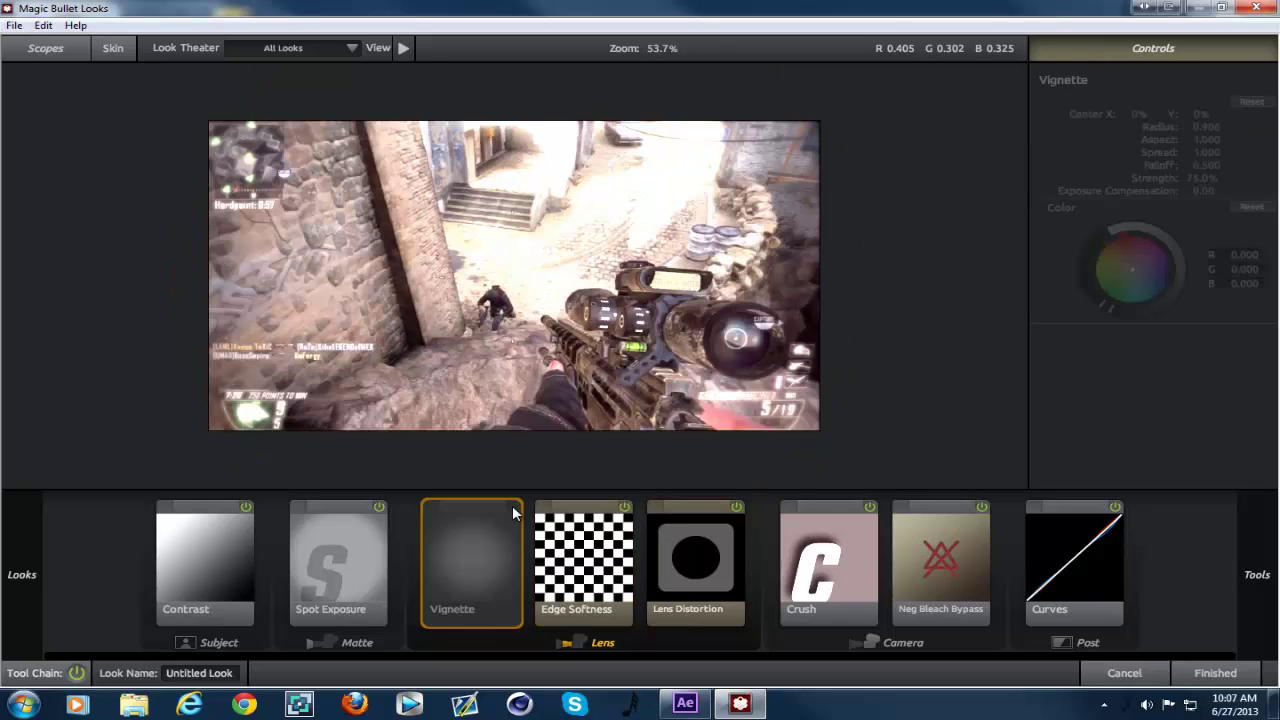
click(512, 509)
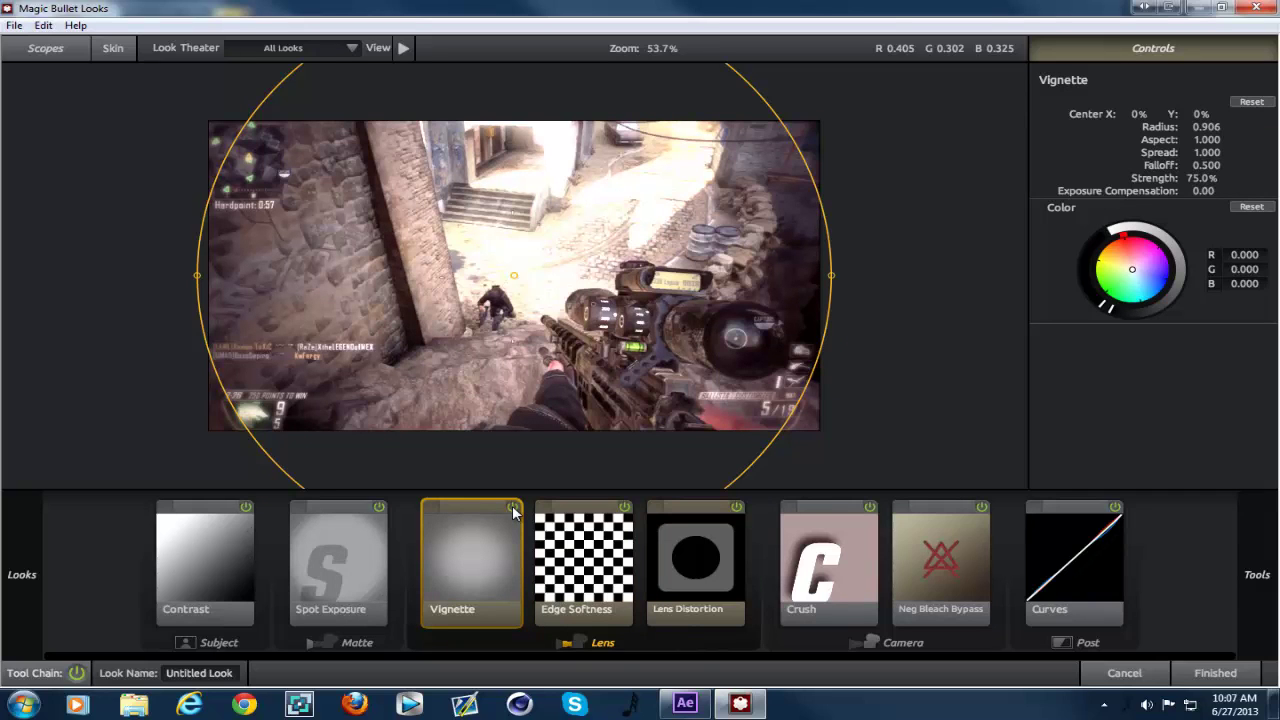
- Toggle the Spot Exposure tool off and on several times to compare its effect, leaving it enabled
click(378, 510)
click(378, 509)
click(378, 509)
click(378, 509)
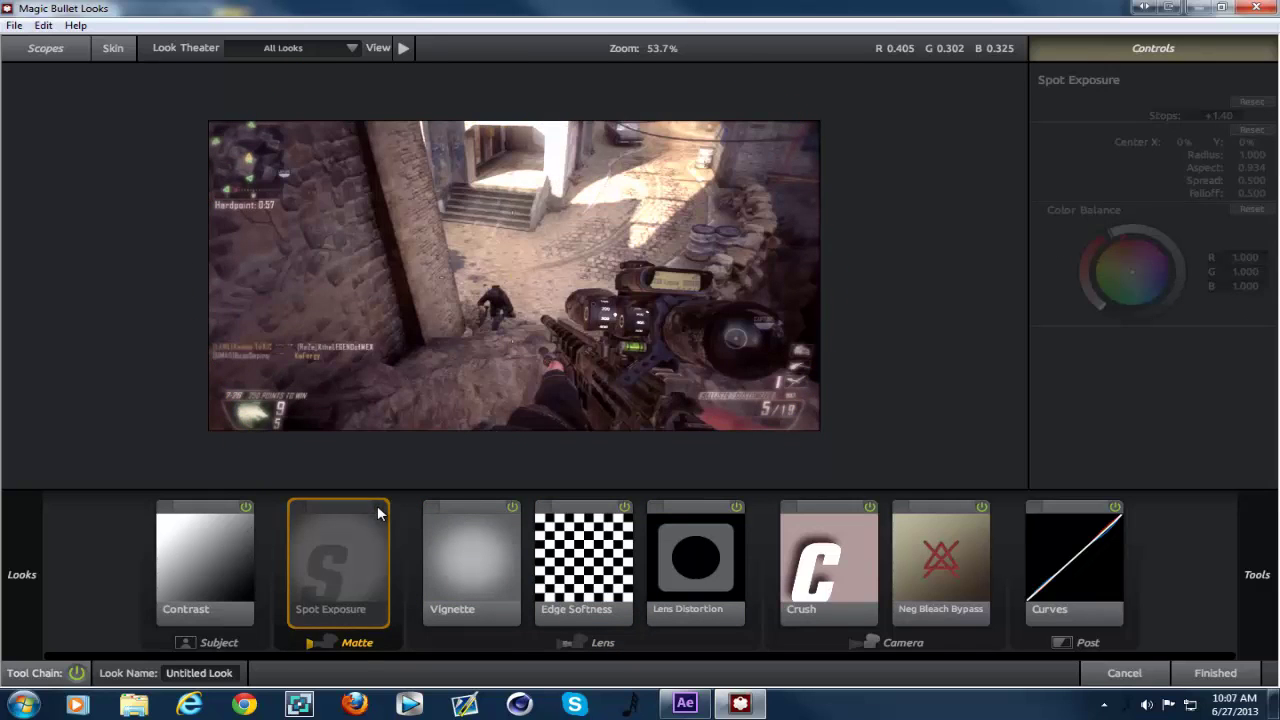
click(378, 509)
click(378, 509)
click(378, 509)
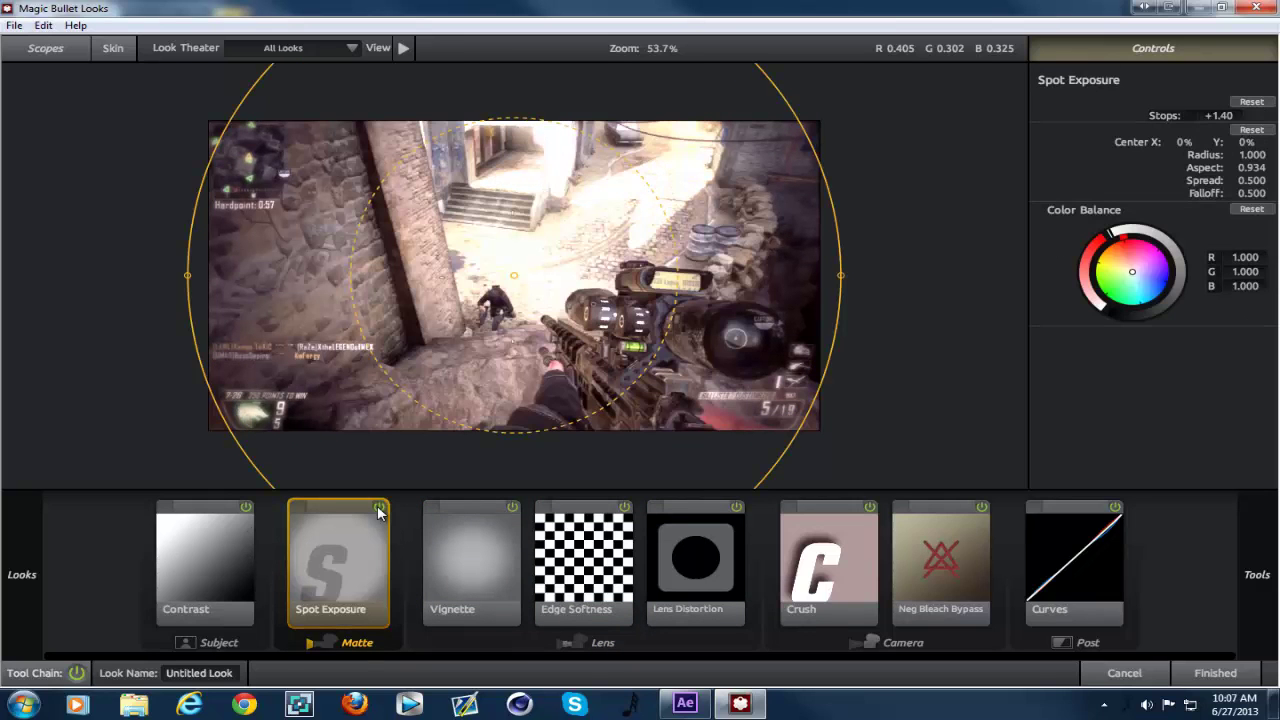
- Toggle the Contrast tool off and on to compare its effect on the image, leaving it enabled
click(249, 516)
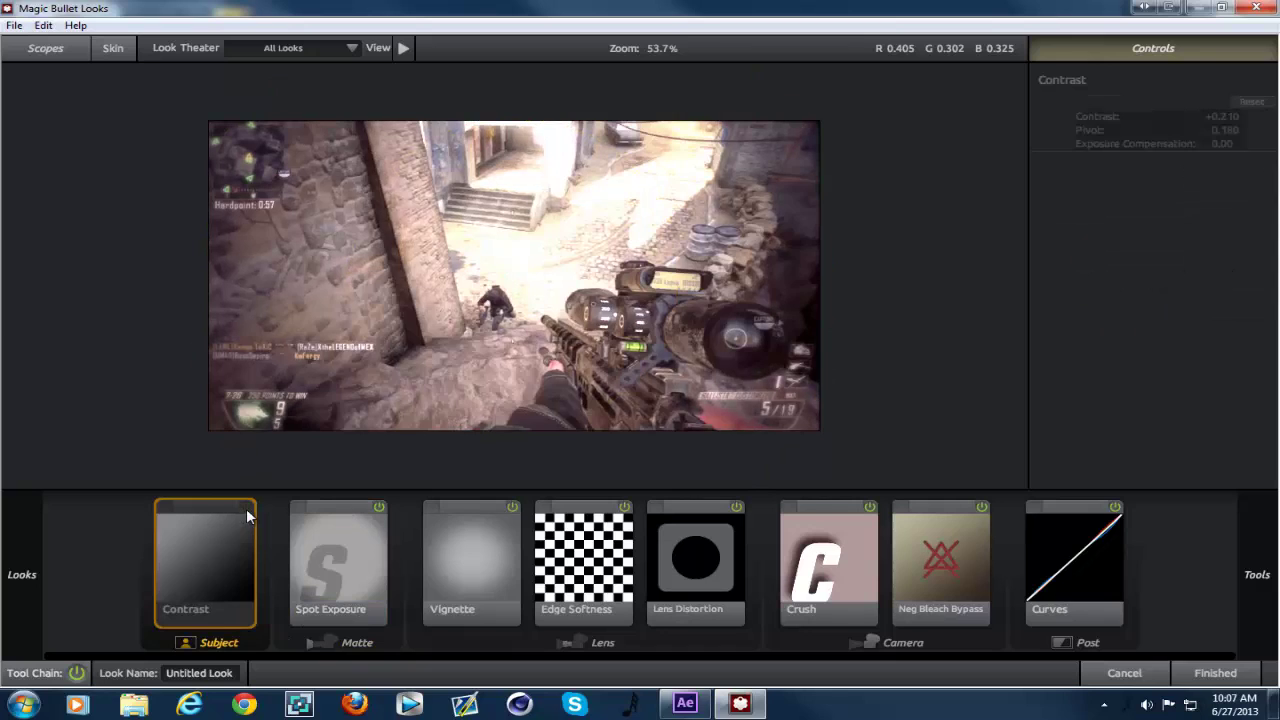
click(249, 516)
click(249, 516)
click(248, 512)
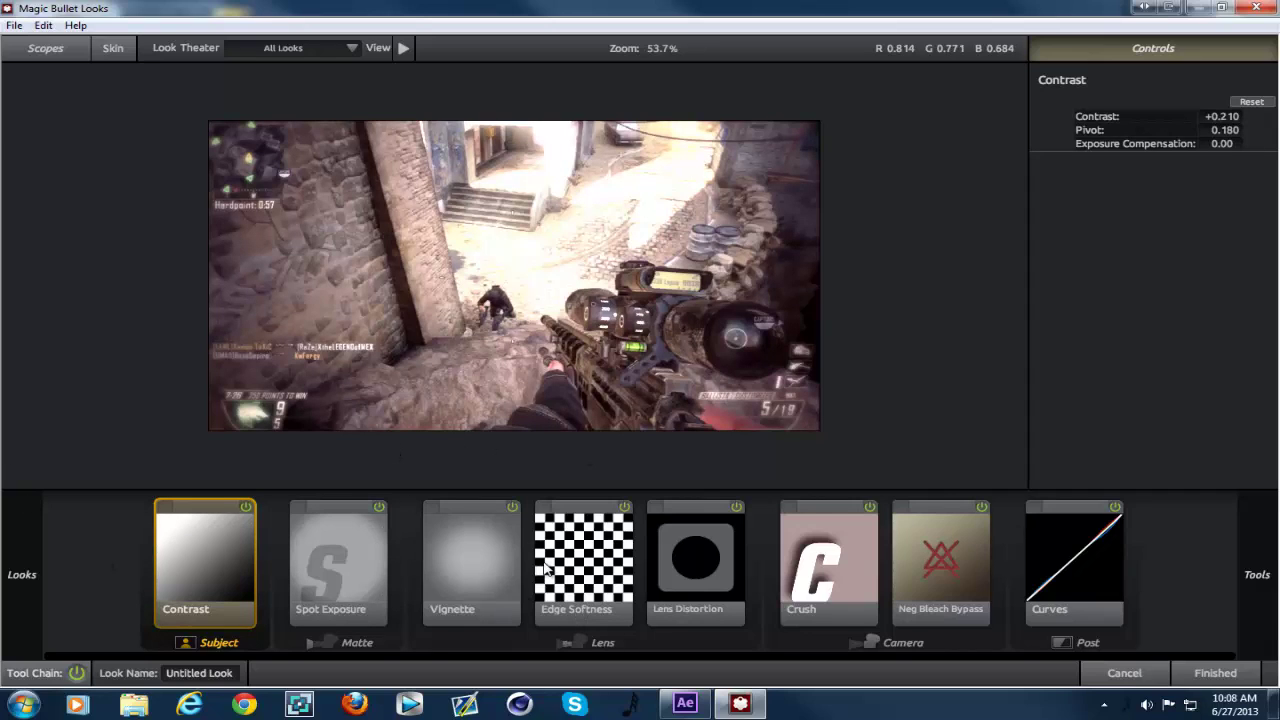
- Apply the finished look to the adjustment layer and move Comp 2's current time to 0;00;03;19
click(1195, 673)
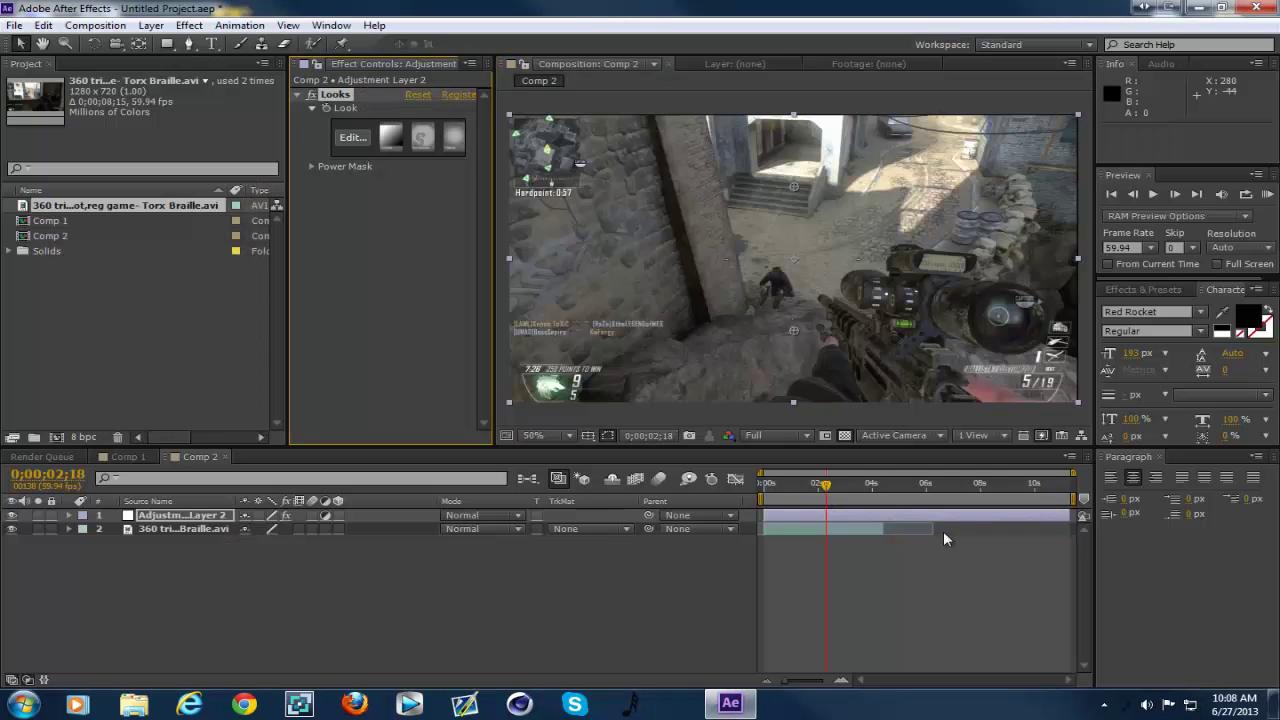
drag(826, 485, 853, 490)
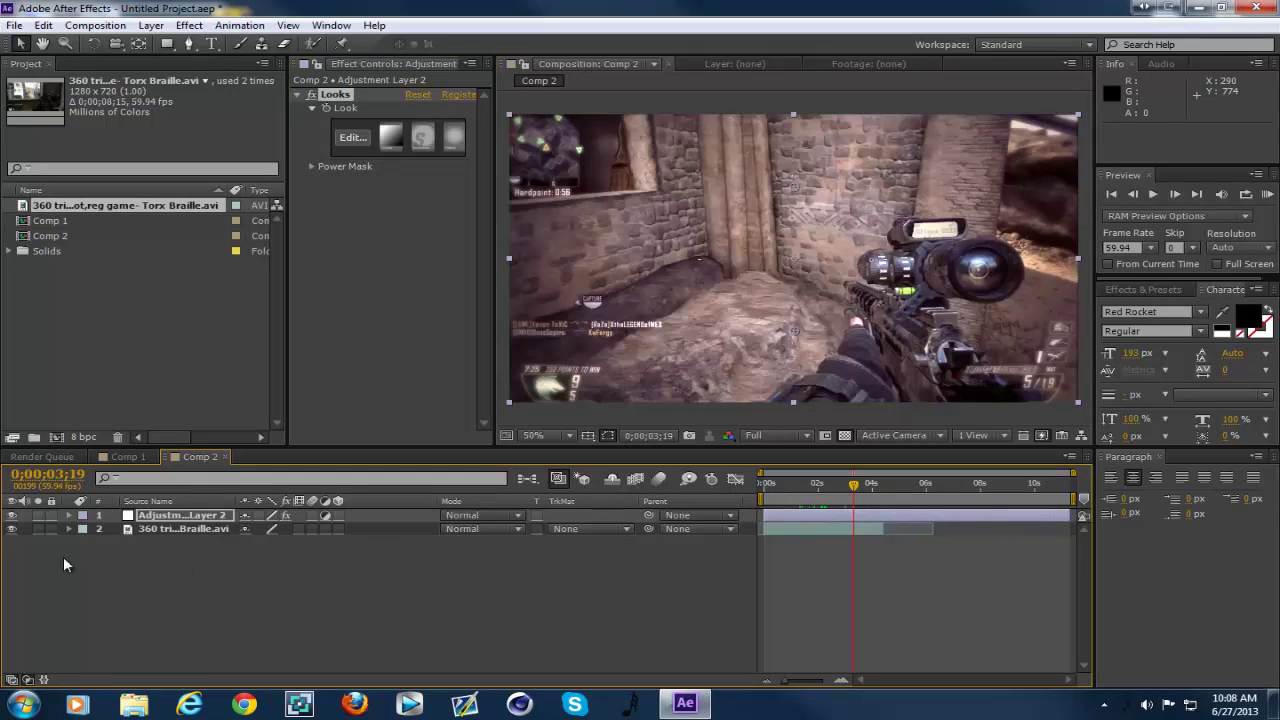
- Toggle the adjustment layer's visibility to compare the graded and original footage, leaving the layer visible
click(13, 515)
click(13, 515)
click(13, 515)
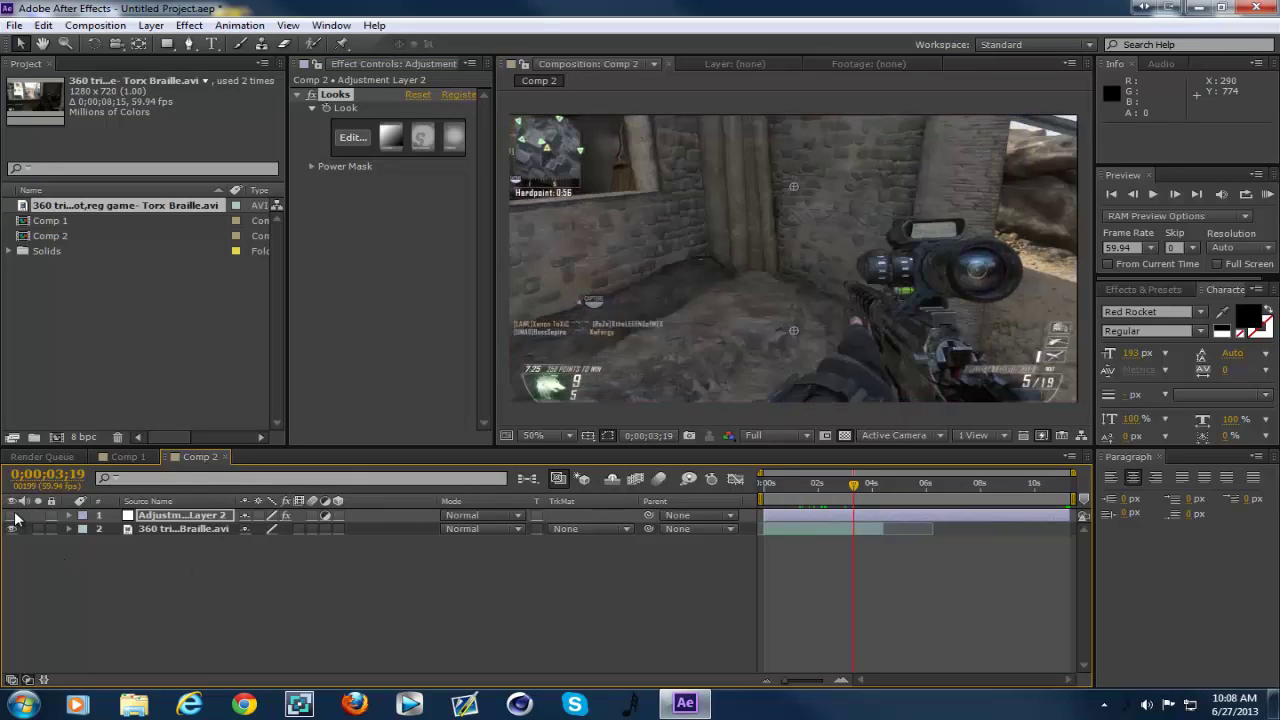
click(13, 515)
click(13, 515)
click(13, 515)
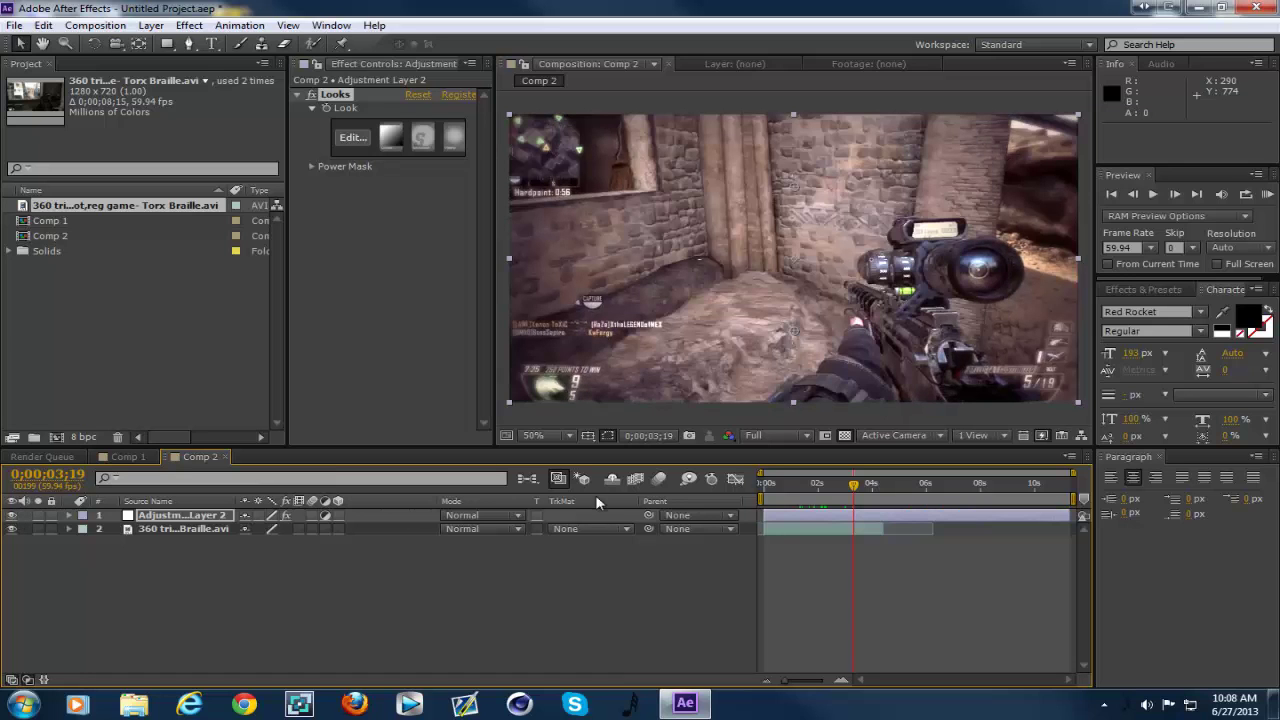
- Scrub Comp 2 to 0;00;03;47 and back to 0;00;01;05 to review the grade on other frames
mouse_move(855, 485)
mouse_down()
mouse_move(823, 485)
mouse_move(870, 485)
mouse_up()
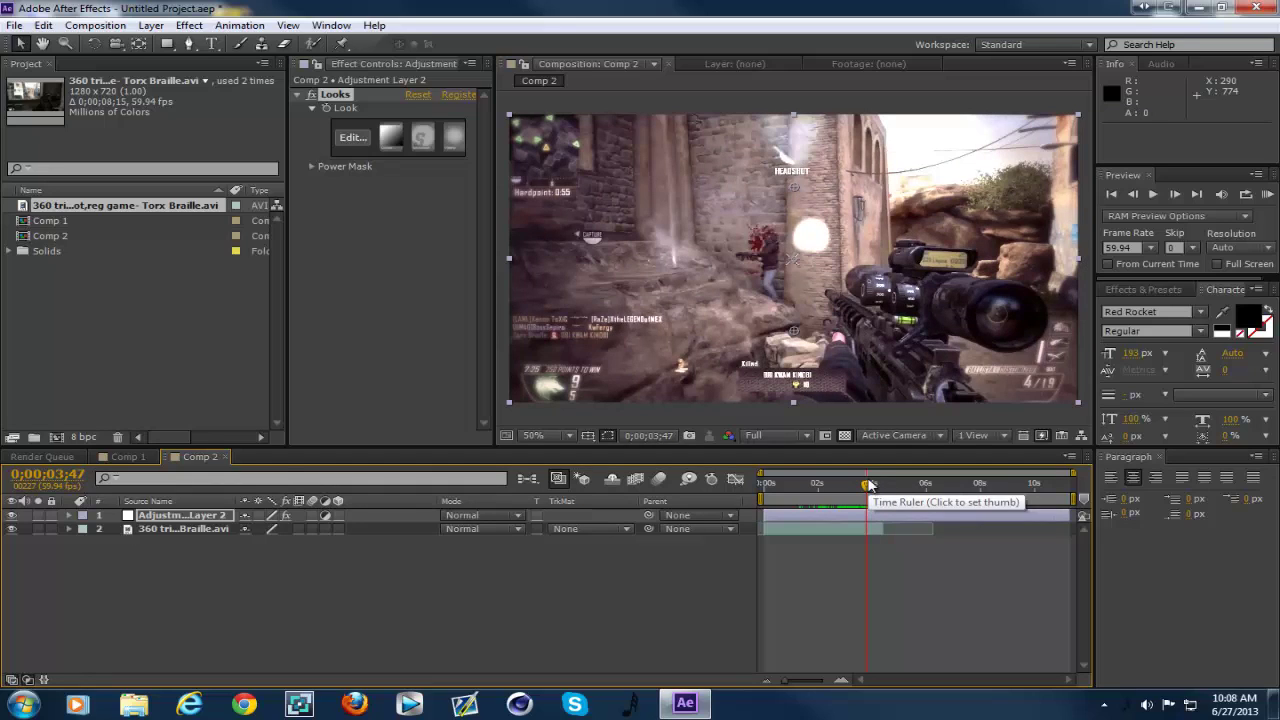
drag(866, 485, 791, 491)
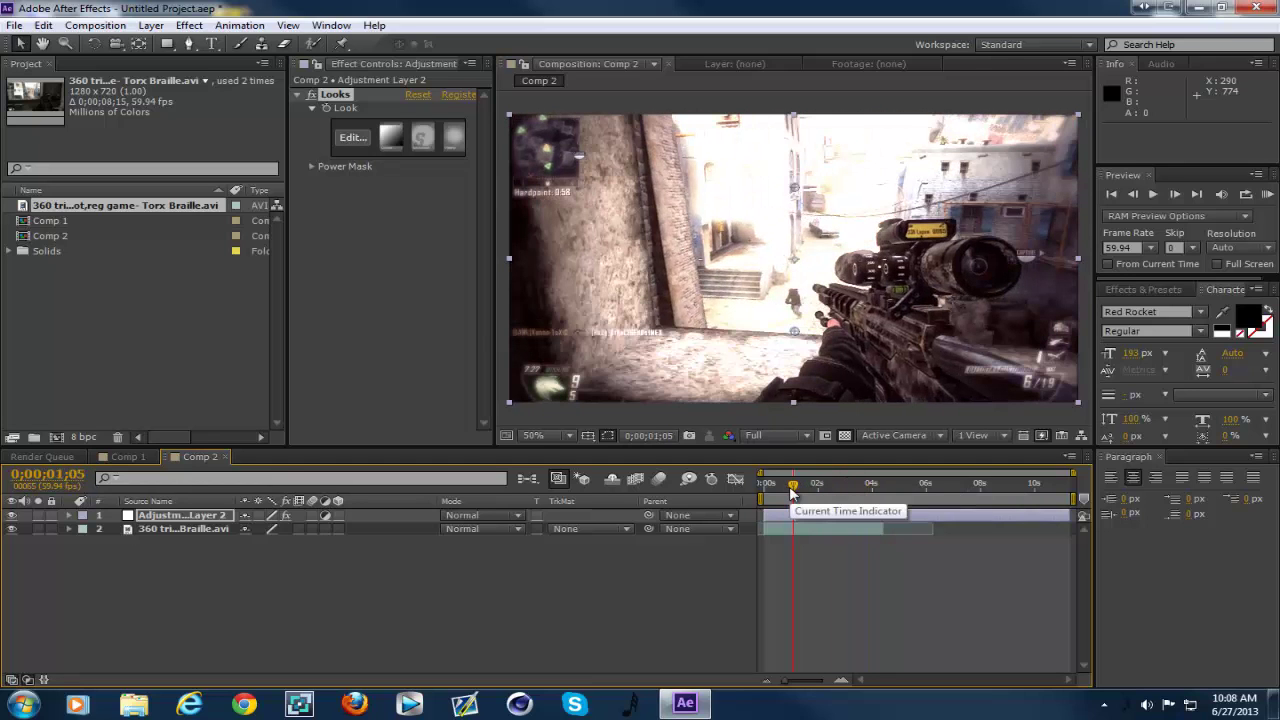